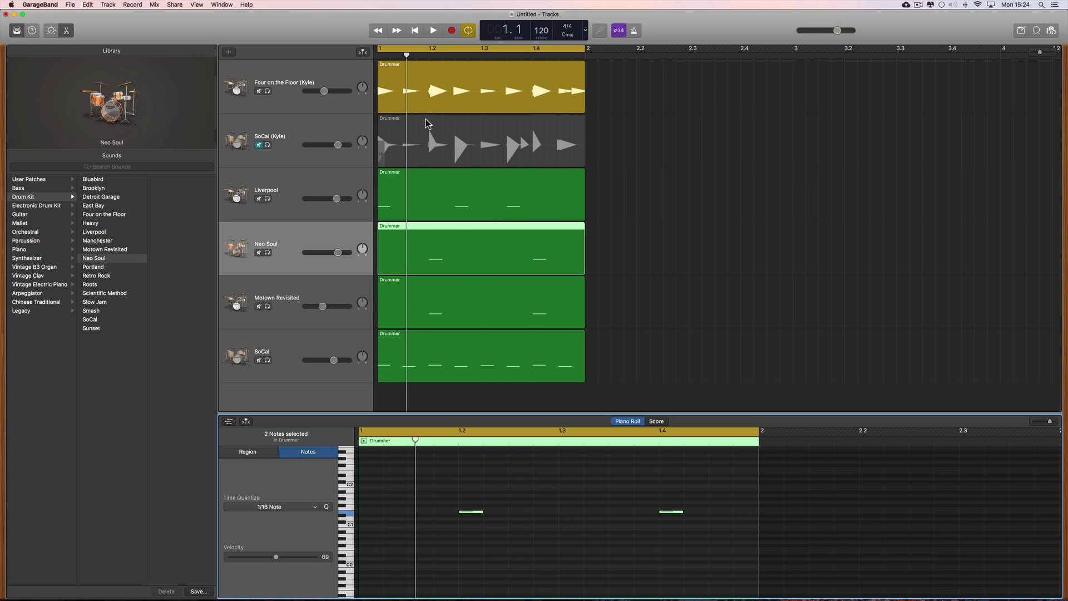
- Rewind to bar 1, review each drum track, then show Kyle's Half-pipe Drummer settings
left_click(393, 54)
left_click_drag(393, 55, 377, 55)
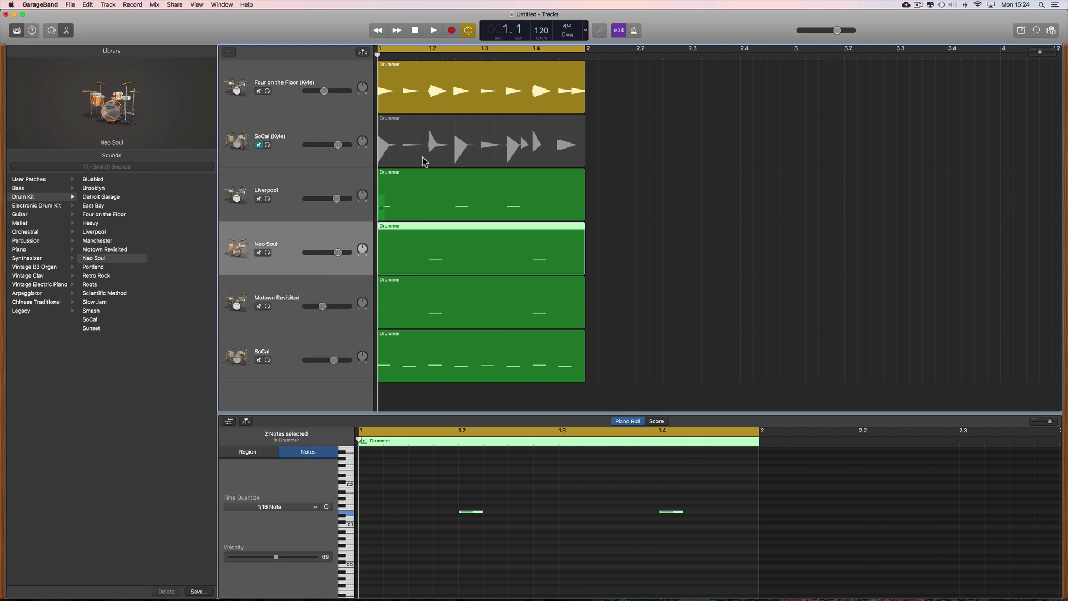
left_click(309, 178)
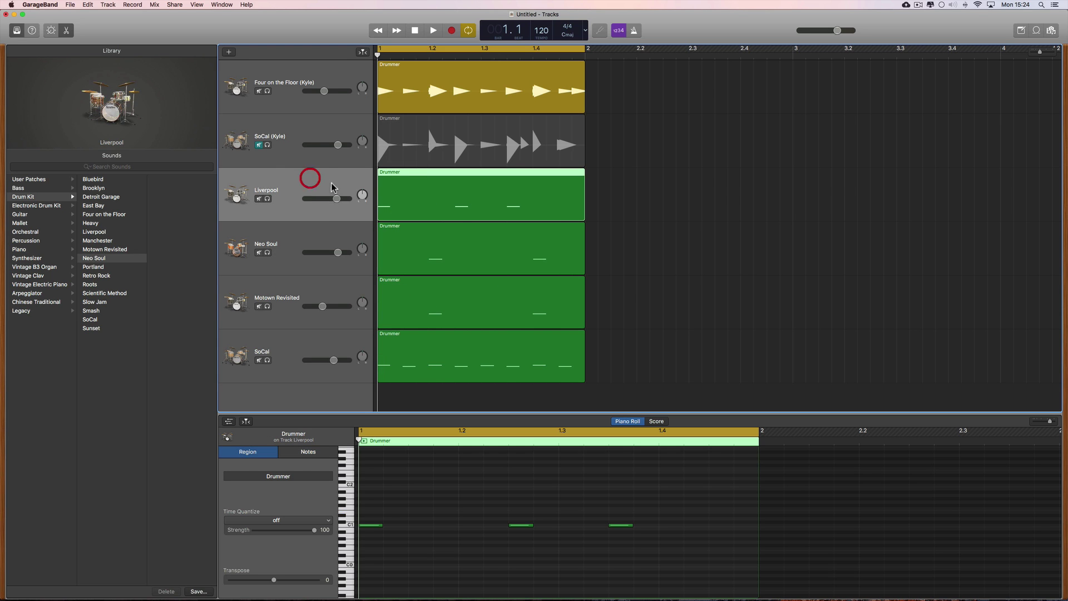
left_click(317, 233)
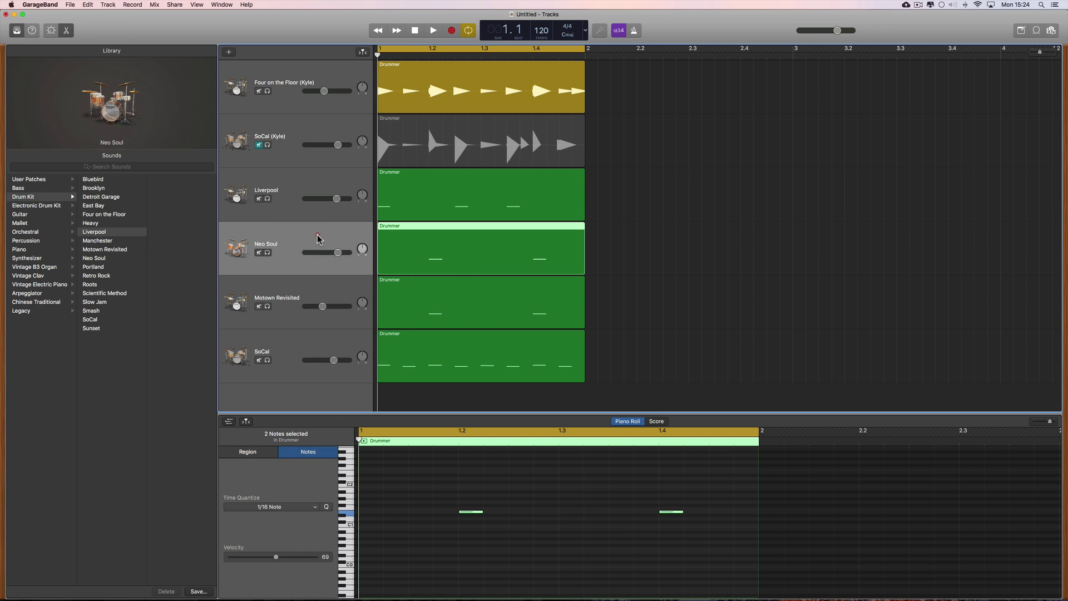
left_click(316, 284)
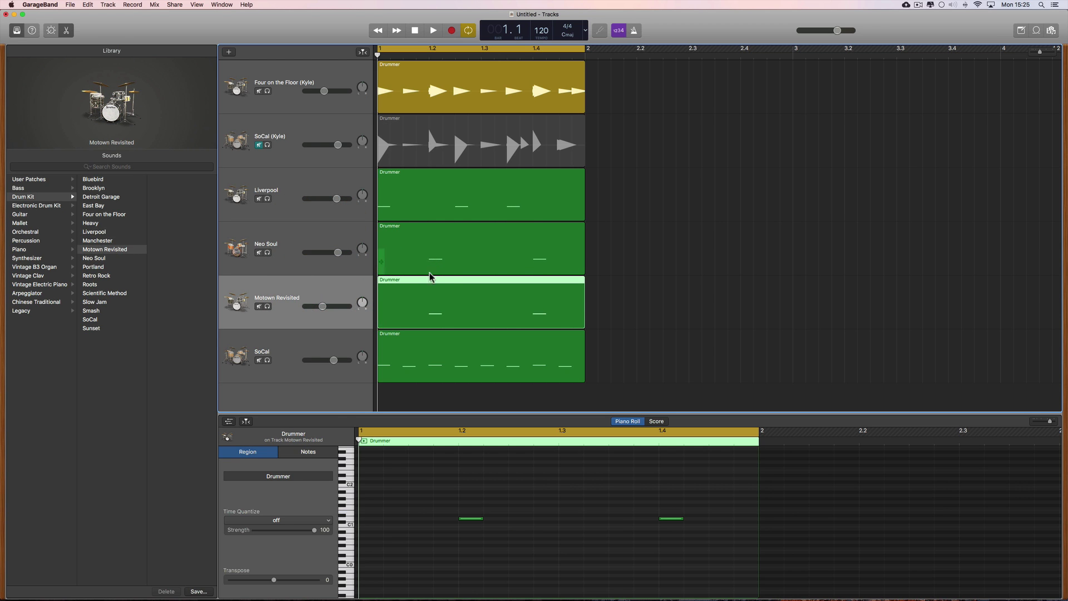
left_click(312, 352)
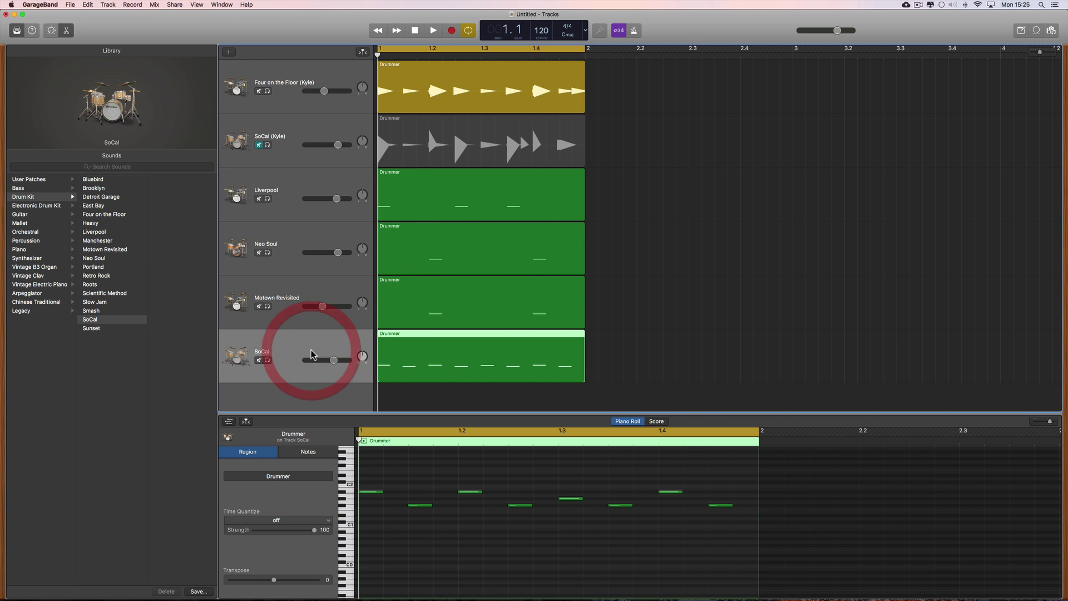
left_click(312, 82)
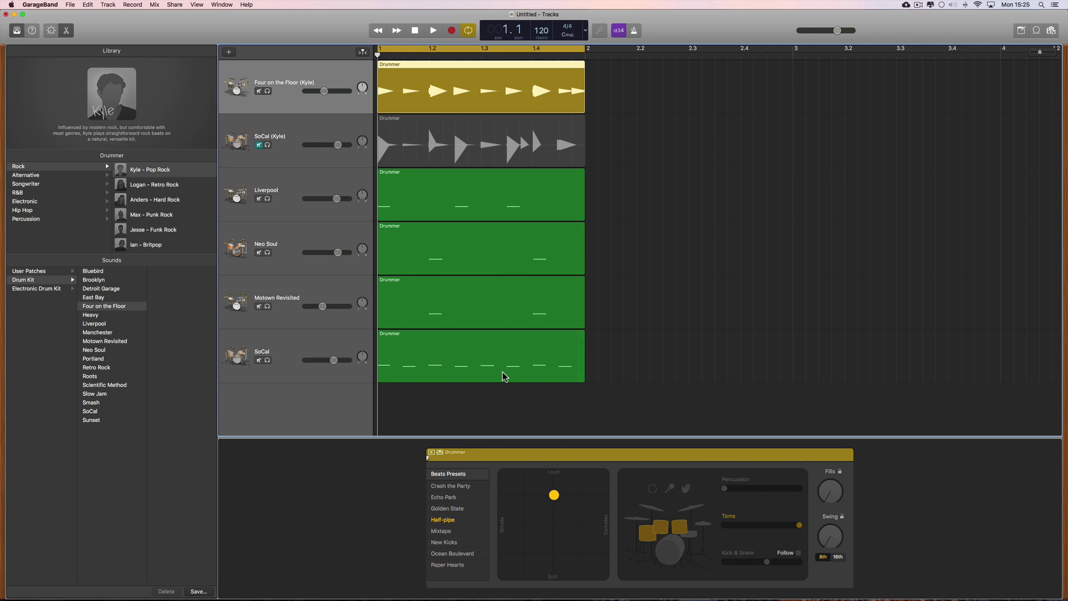
- During playback, lower Motown Revisited to -6.6 dB and mute it, then show Neo Soul's notes
key("space")
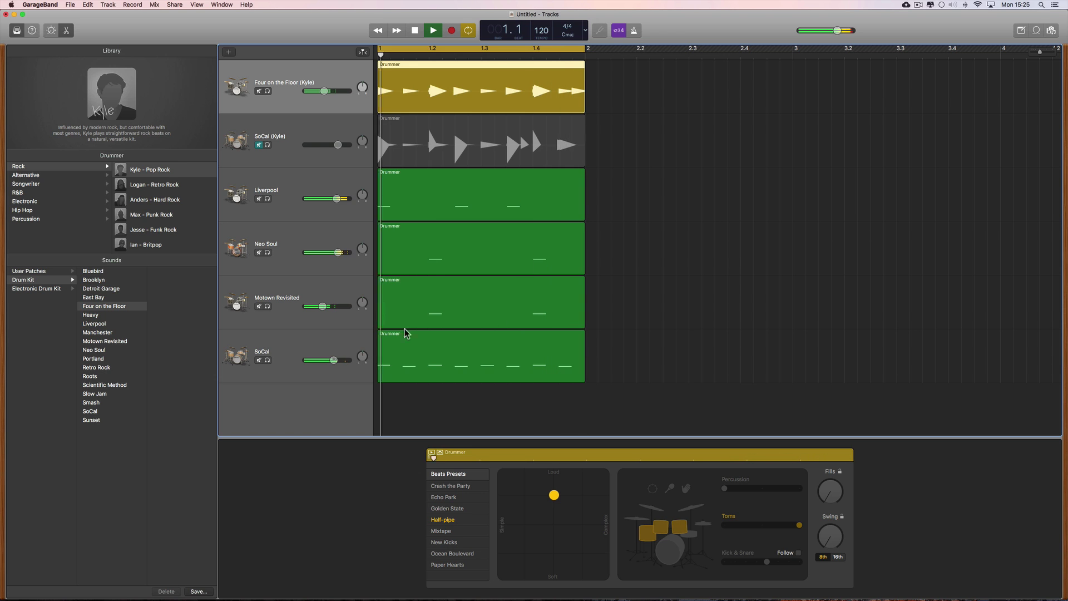
left_click_drag(324, 306, 328, 309)
key("space")
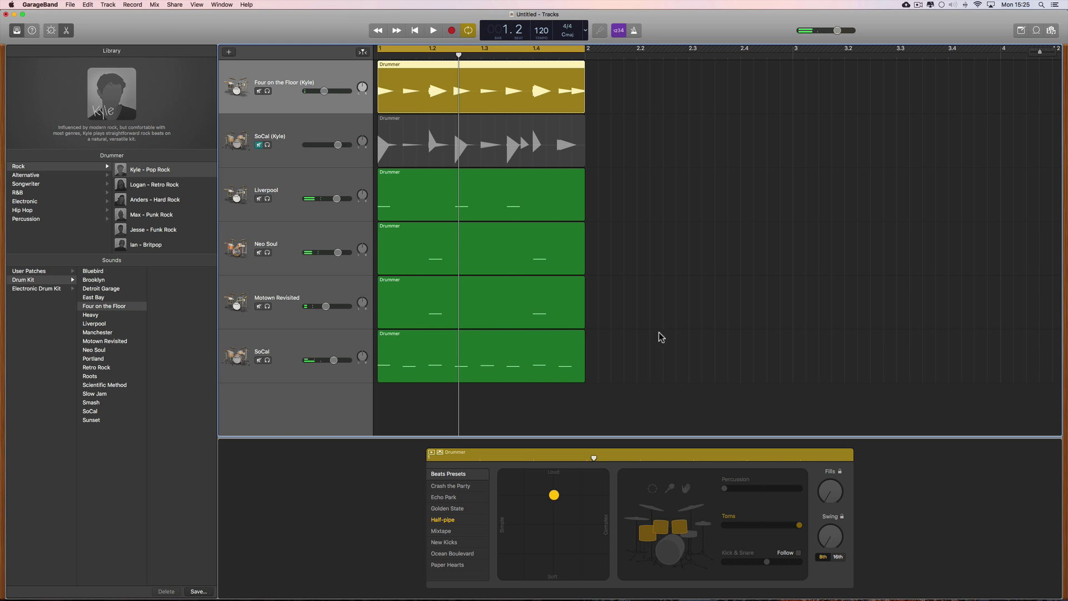
left_click(258, 306)
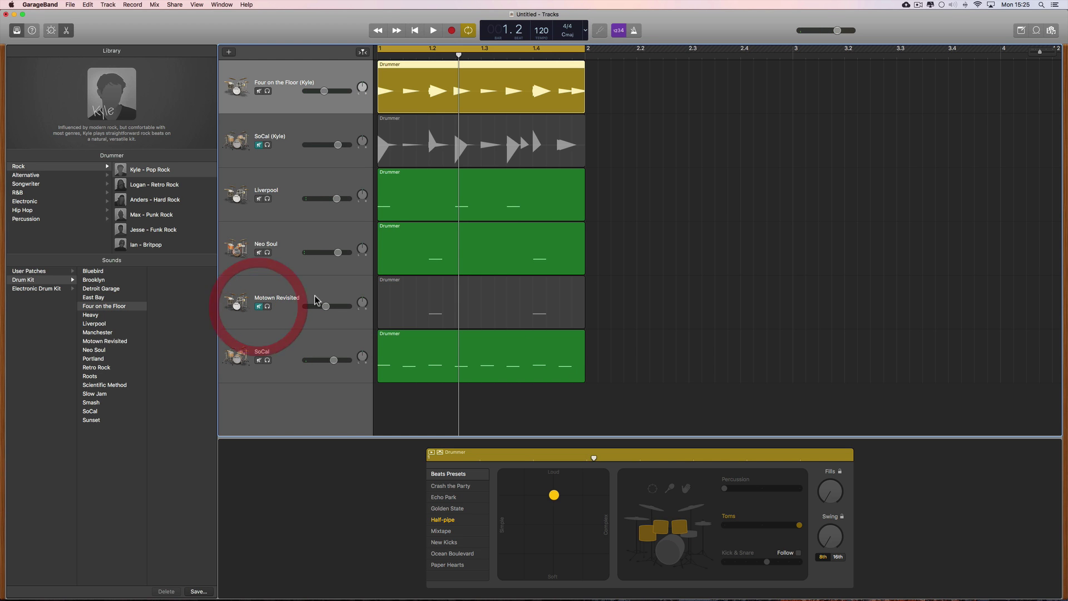
left_click(322, 244)
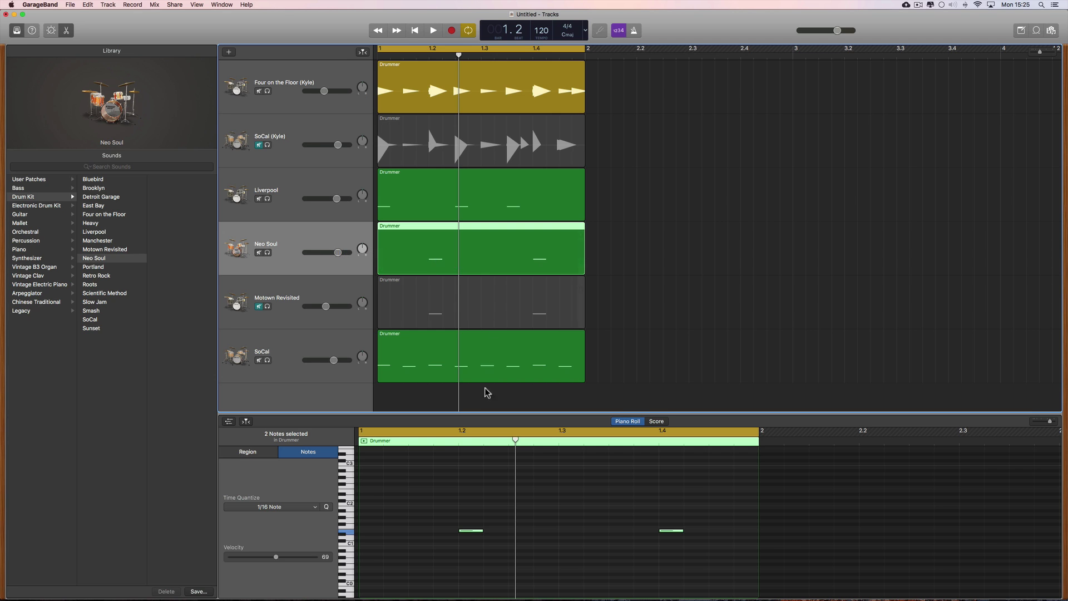
- Select the first Neo Soul note and show its Drum Kit Designer Smart Controls and plug-ins
left_click(469, 530)
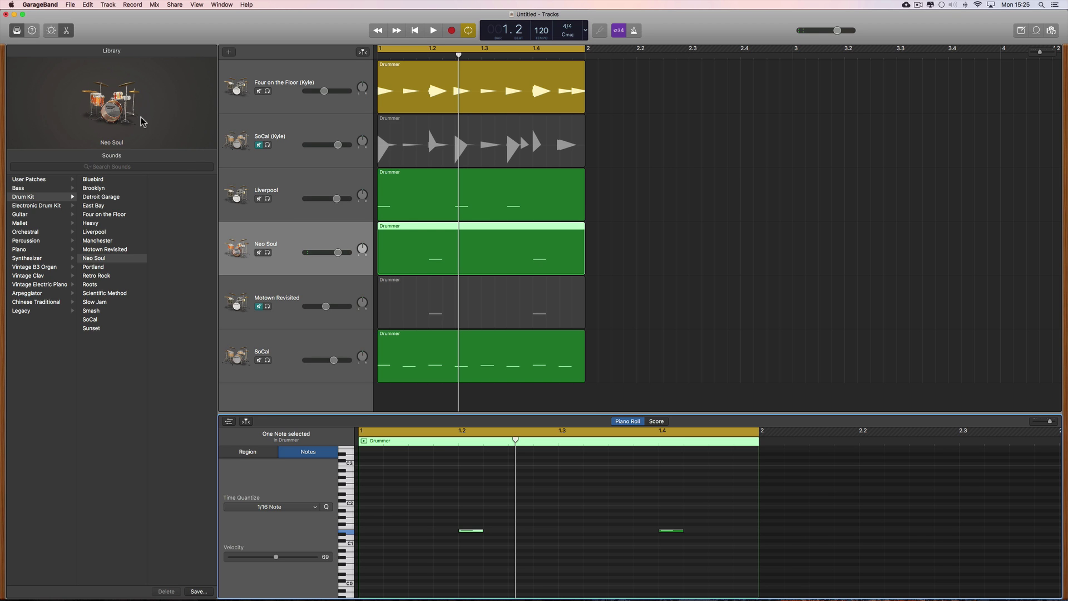
left_click(51, 31)
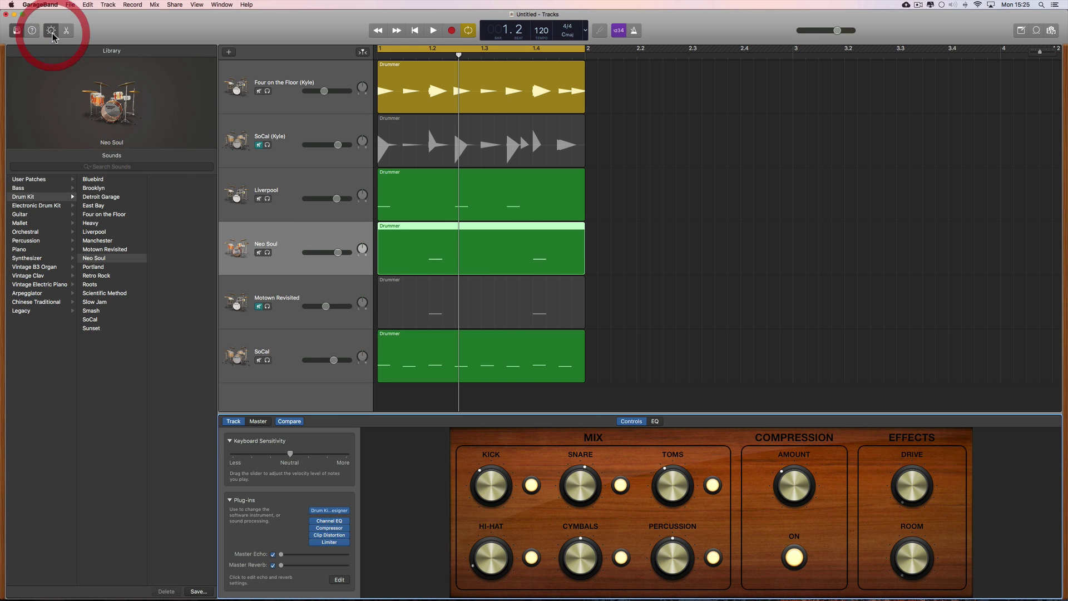
left_click(230, 501)
left_click(230, 501)
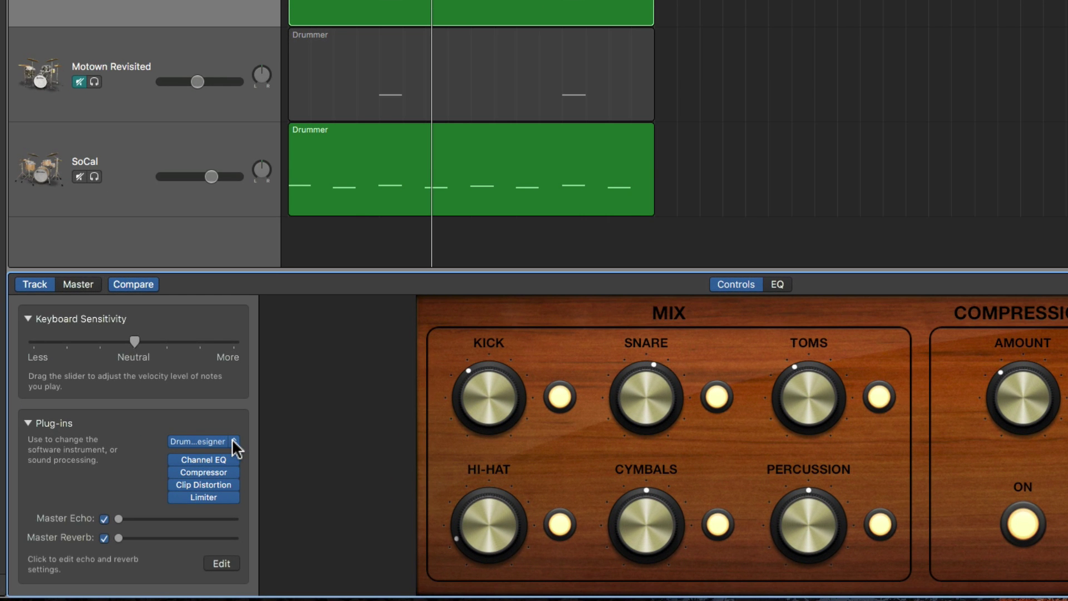
- Browse the instrument plug-in menu to AU Instruments > Apple > AUSampler's Mono and Stereo options
left_click(233, 441)
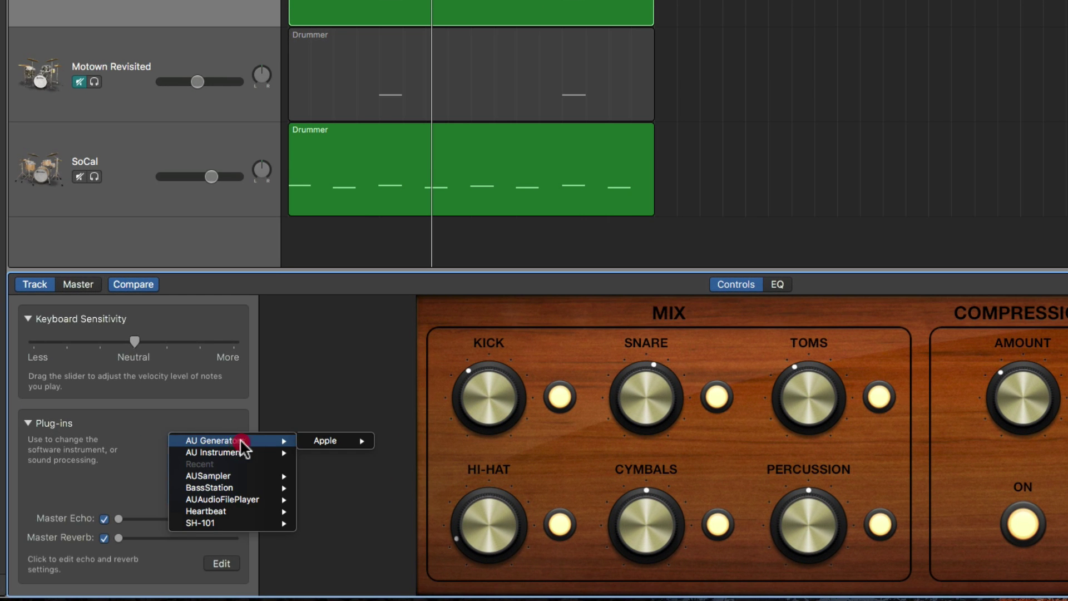
mouse_move(248, 452)
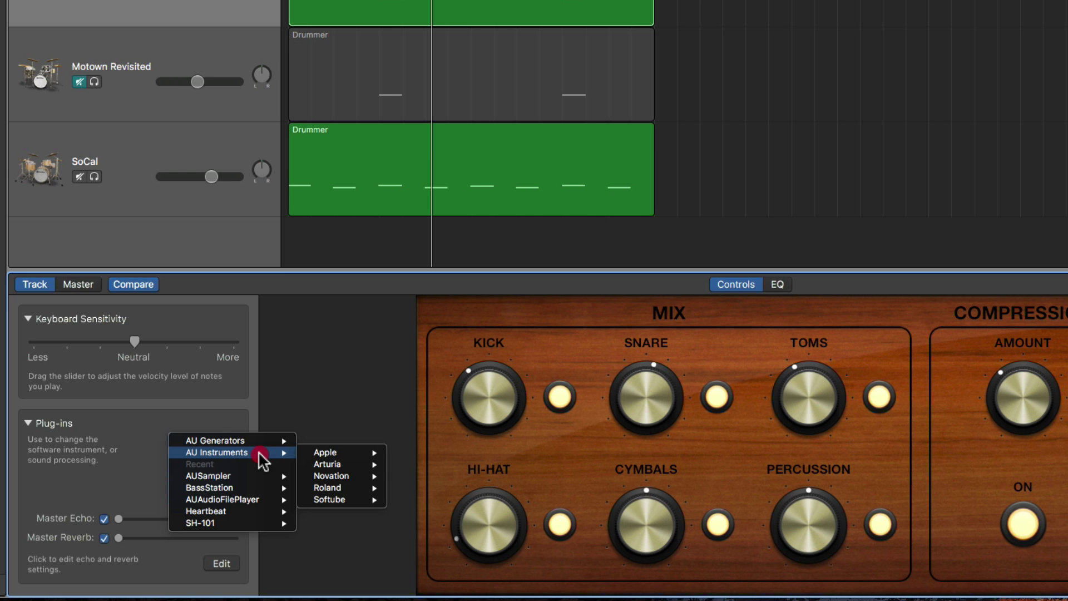
mouse_move(326, 465)
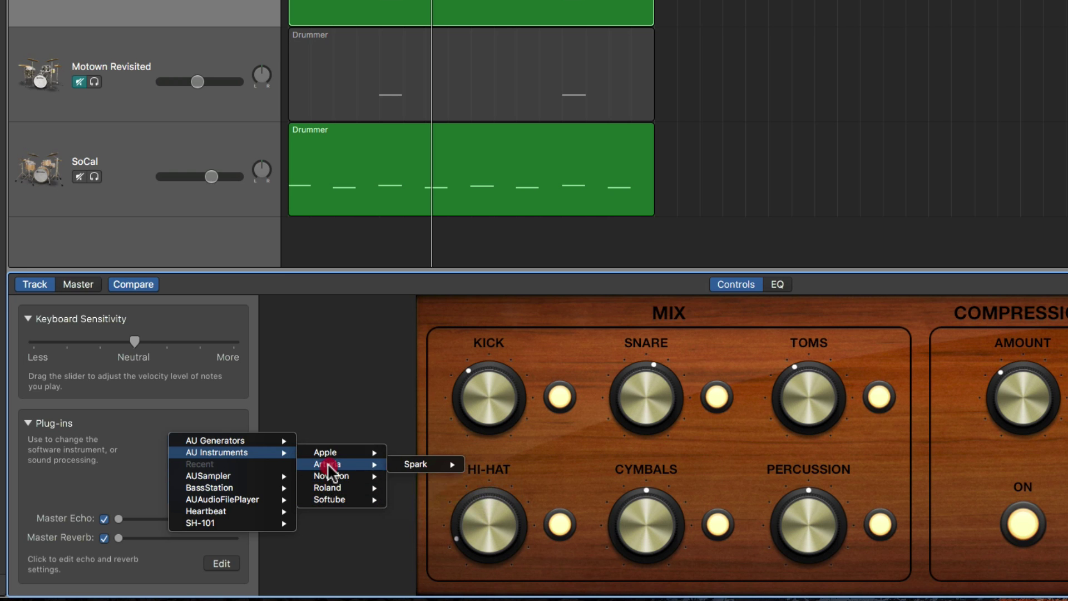
mouse_move(331, 500)
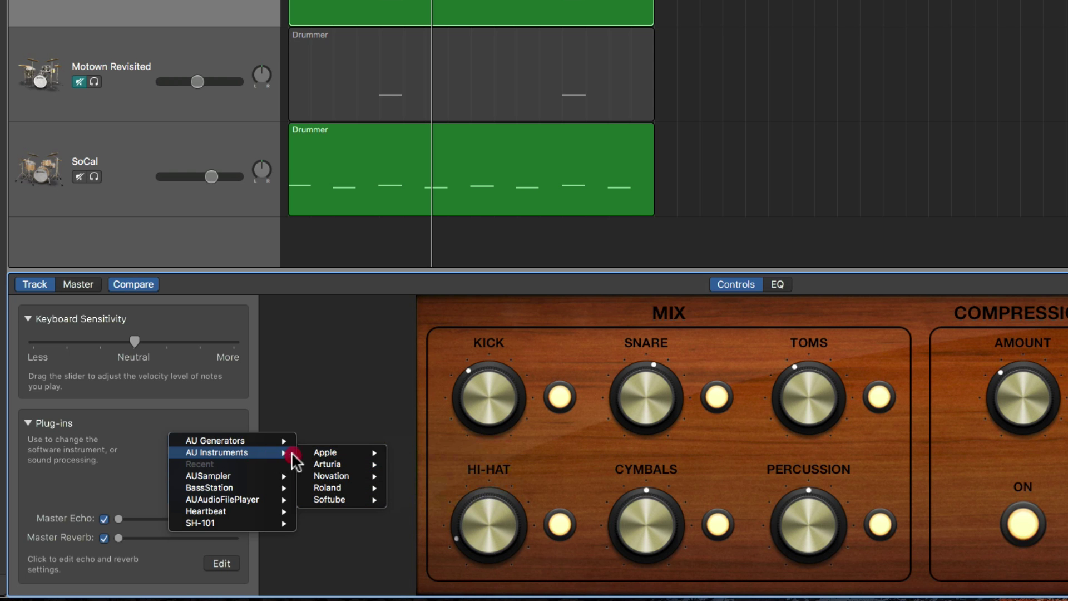
mouse_move(443, 458)
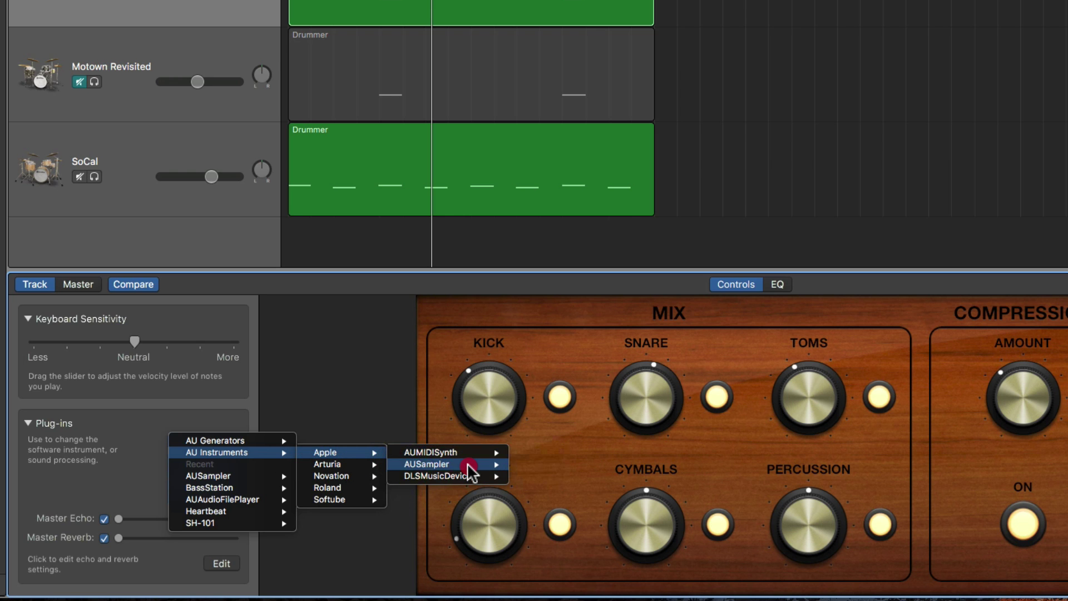
mouse_move(473, 478)
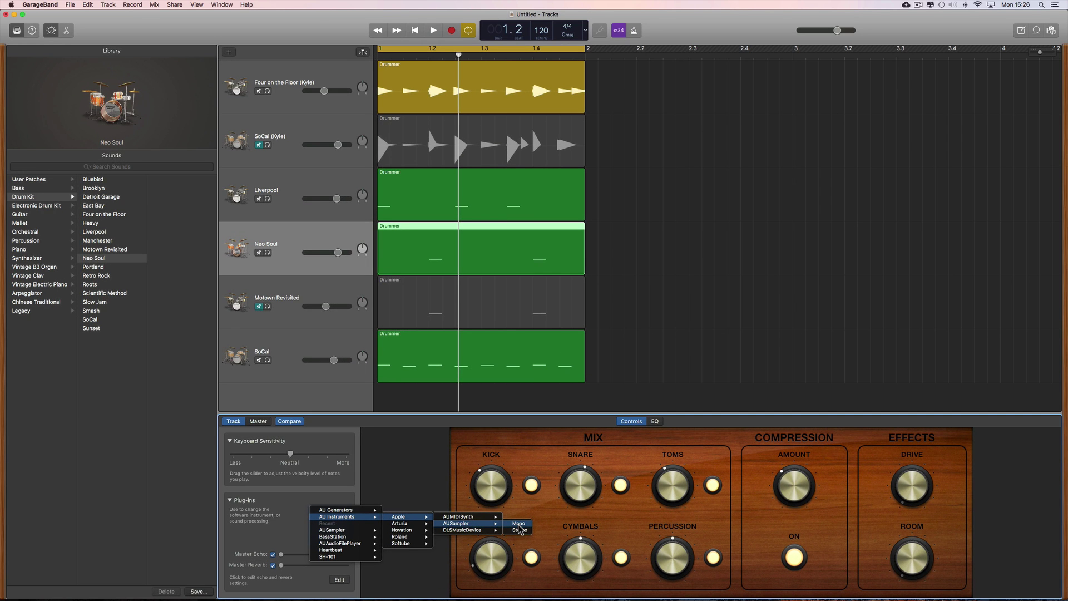
- Load AUSampler (Stereo) as the track's instrument and move its window over the tracks
left_click(519, 529)
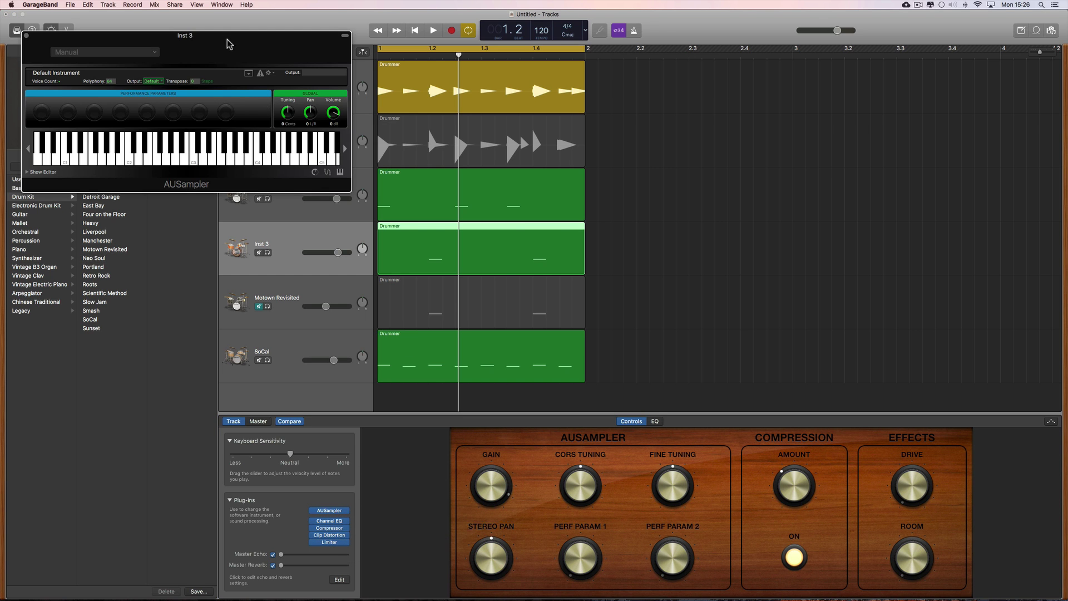
left_click_drag(237, 53, 684, 219)
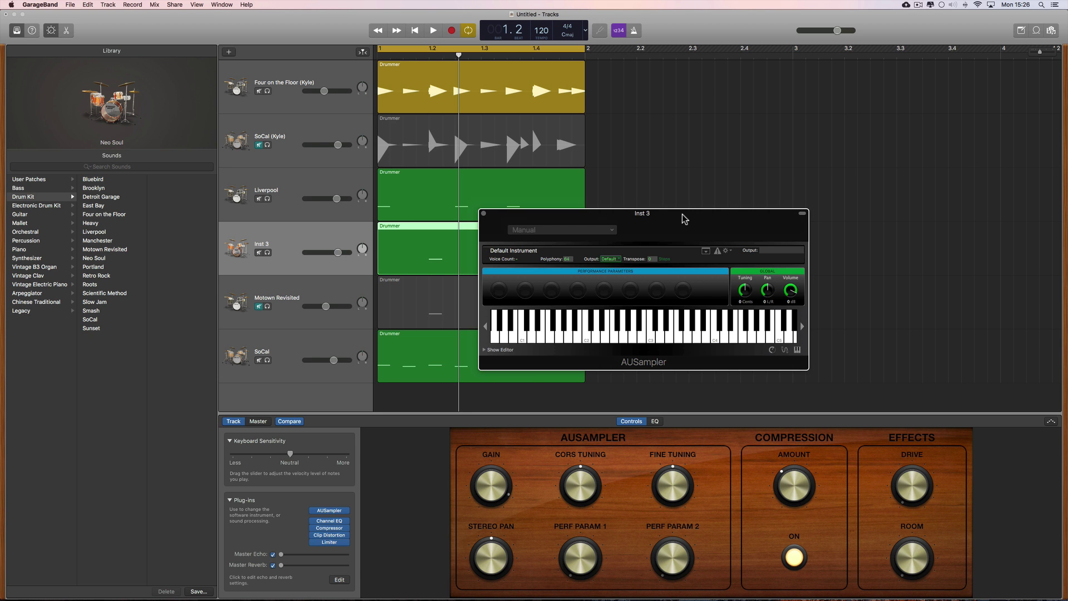
left_click_drag(684, 219, 687, 202)
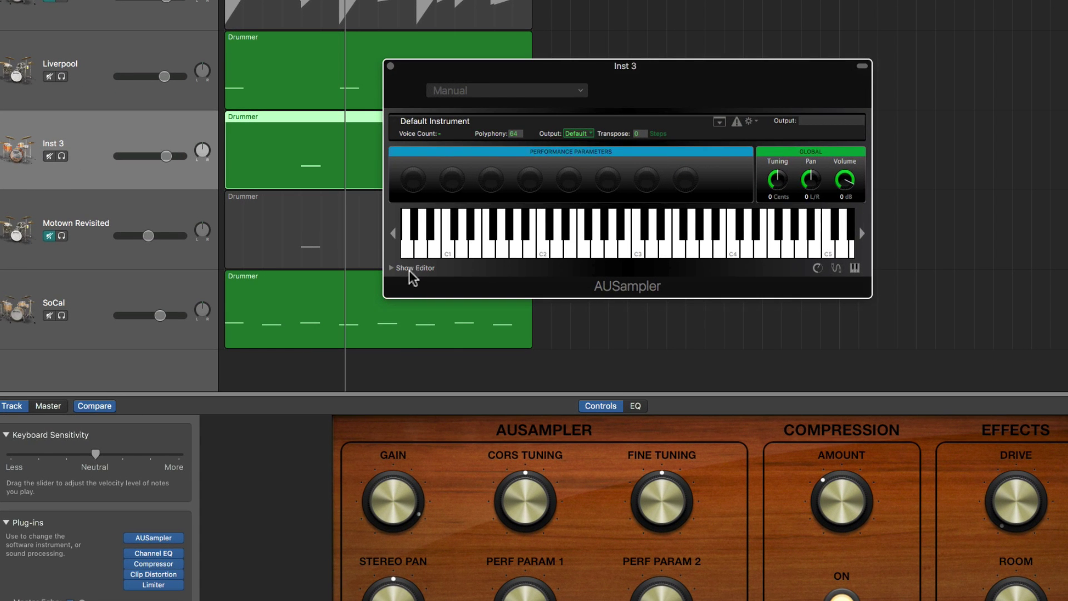
- Expand the AUSampler layer editor to show Layer 1's key mappings
left_click(392, 268)
left_click(391, 268)
left_click(392, 269)
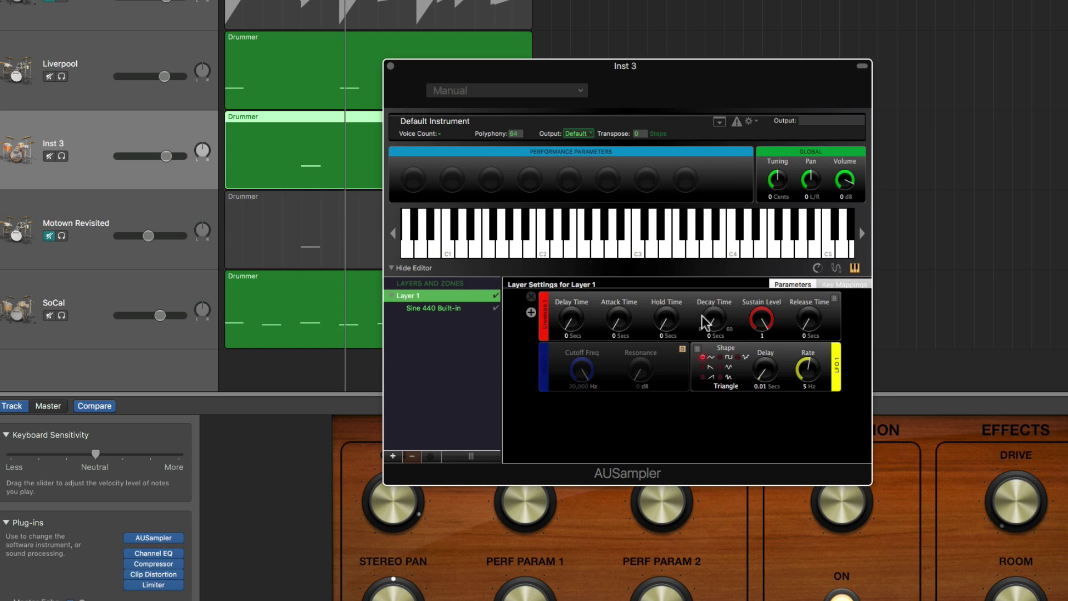
left_click(845, 282)
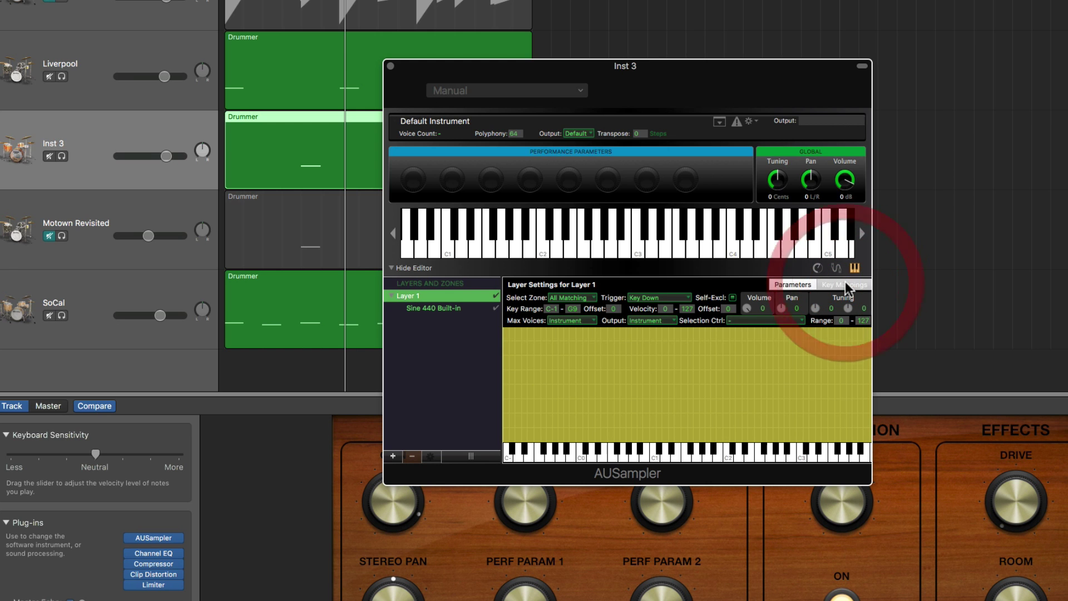
left_click(804, 285)
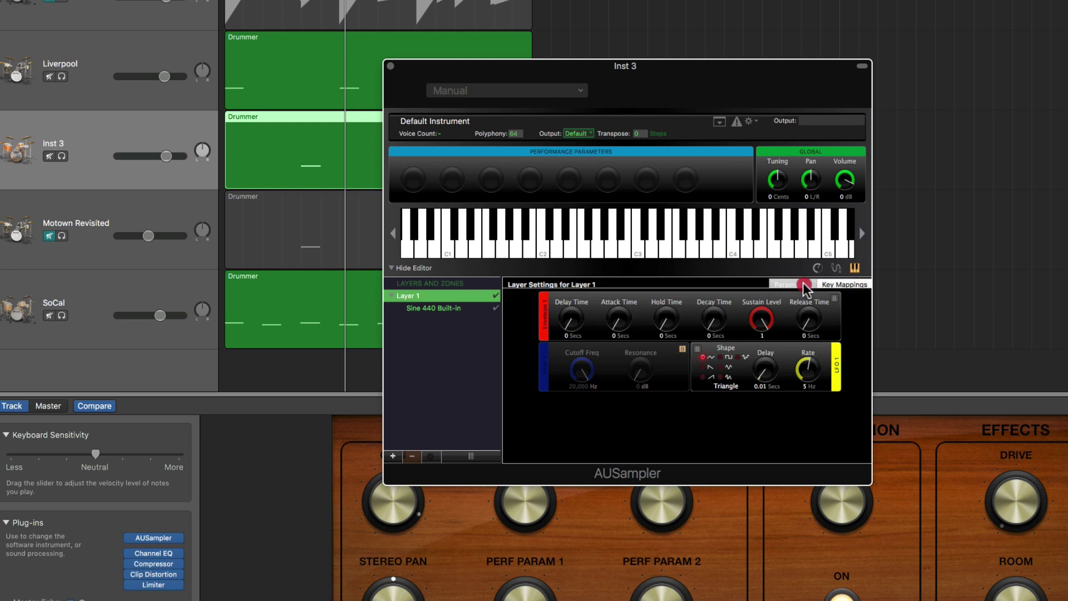
left_click(844, 285)
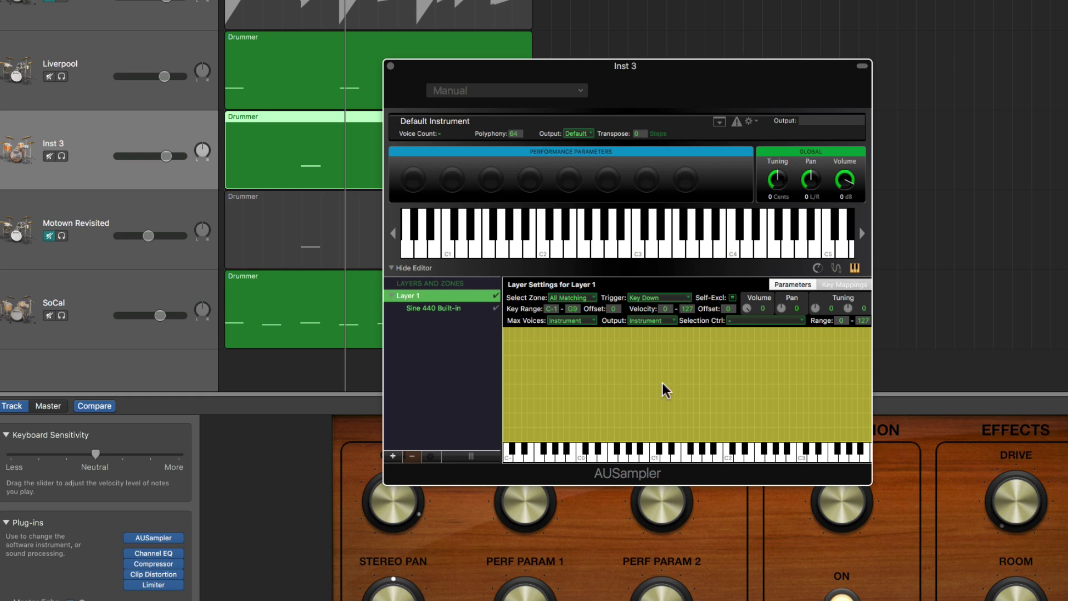
- Check Layer 1's 0–127 velocity range and open the Sine 440 Built-in zone settings
left_click(665, 308)
left_click(687, 308)
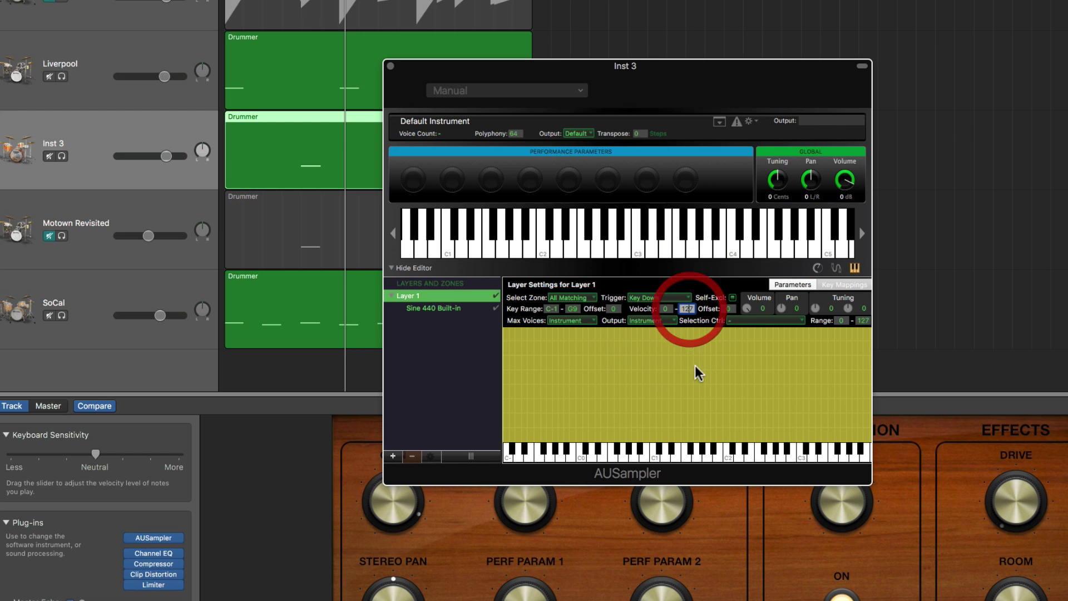
left_click(441, 310)
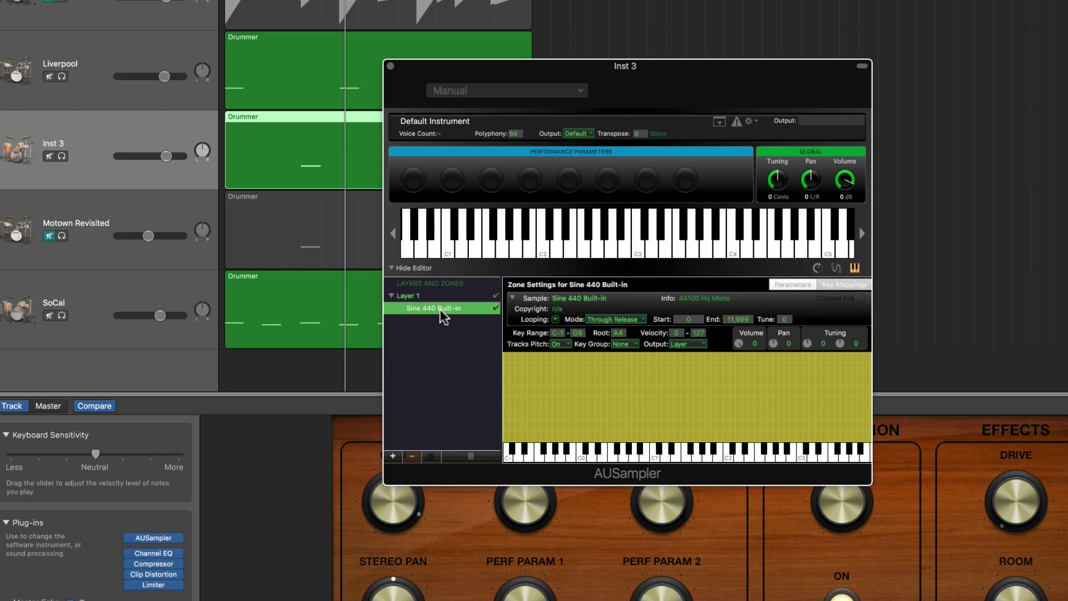
- Audition the Sine 440 Built-in zone on keys across the keyboard
left_click(760, 453)
left_click(809, 453)
left_click(848, 459)
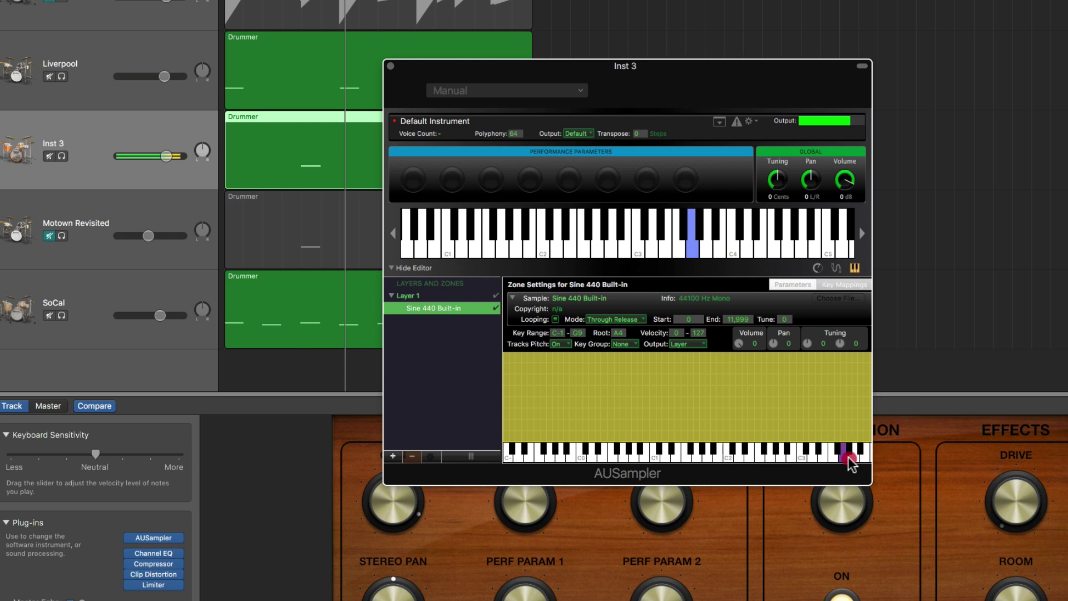
scroll(822, 449, "right", 5)
left_click(817, 453)
left_click(743, 451)
left_click(667, 452)
left_click(578, 451)
left_click(513, 451)
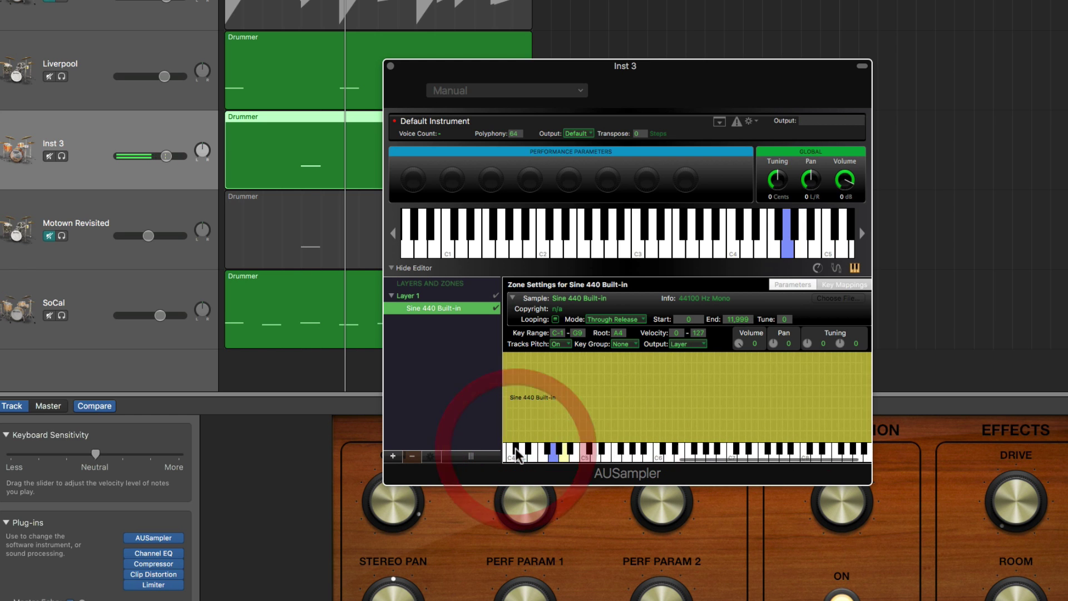
scroll(517, 454, "left", 3)
left_click(614, 457)
scroll(612, 454, "left", 6)
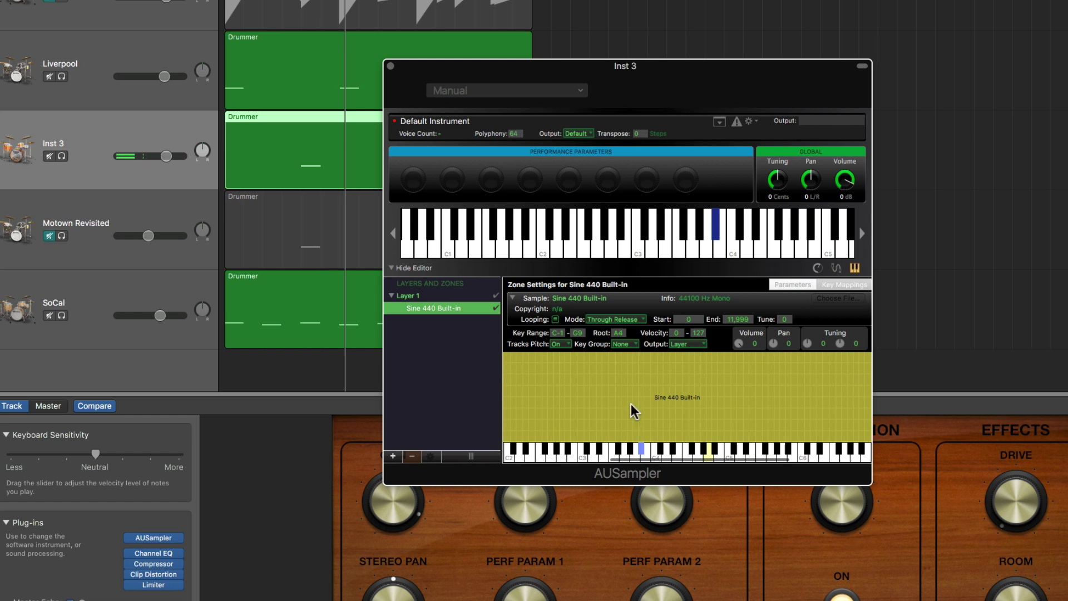
left_click(584, 449)
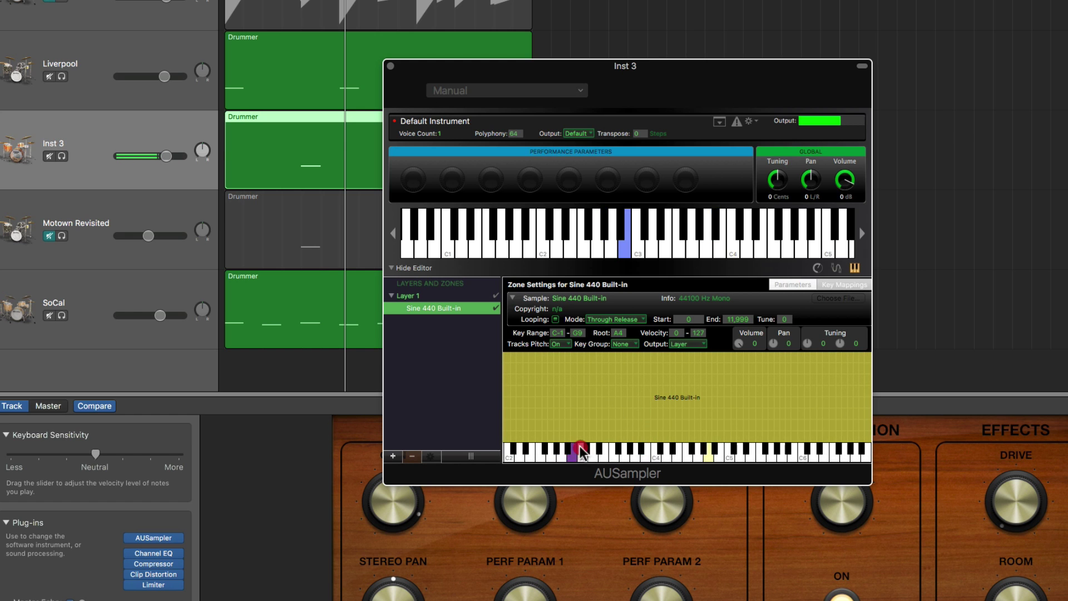
left_click_drag(584, 449, 824, 448)
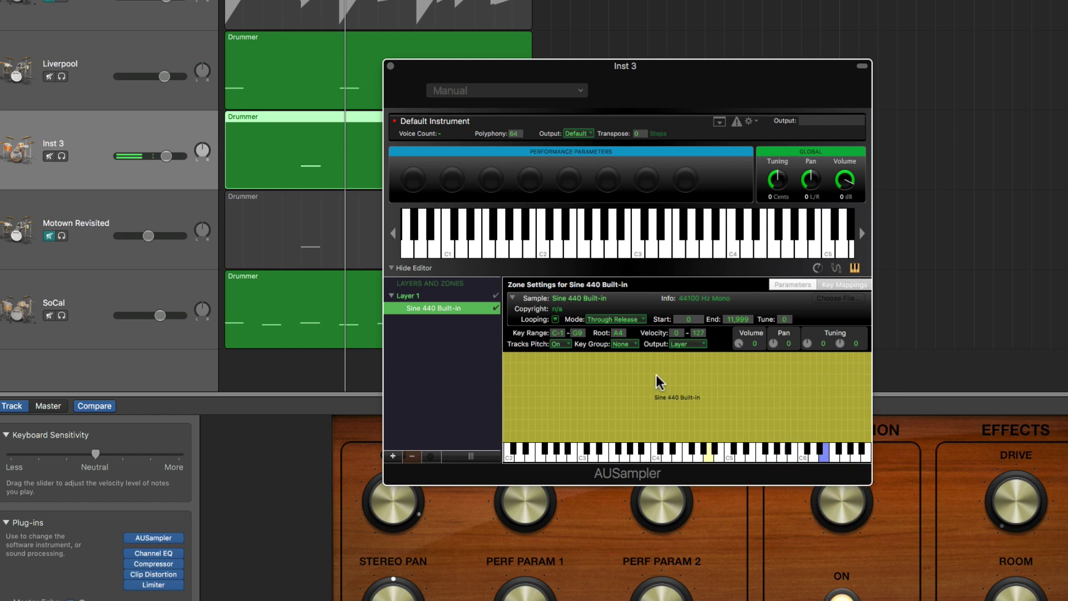
- Try renaming the Sine 440 Built-in zone, then return to its settings via Layer 1
double_click(438, 312)
left_click(437, 330)
left_click(431, 297)
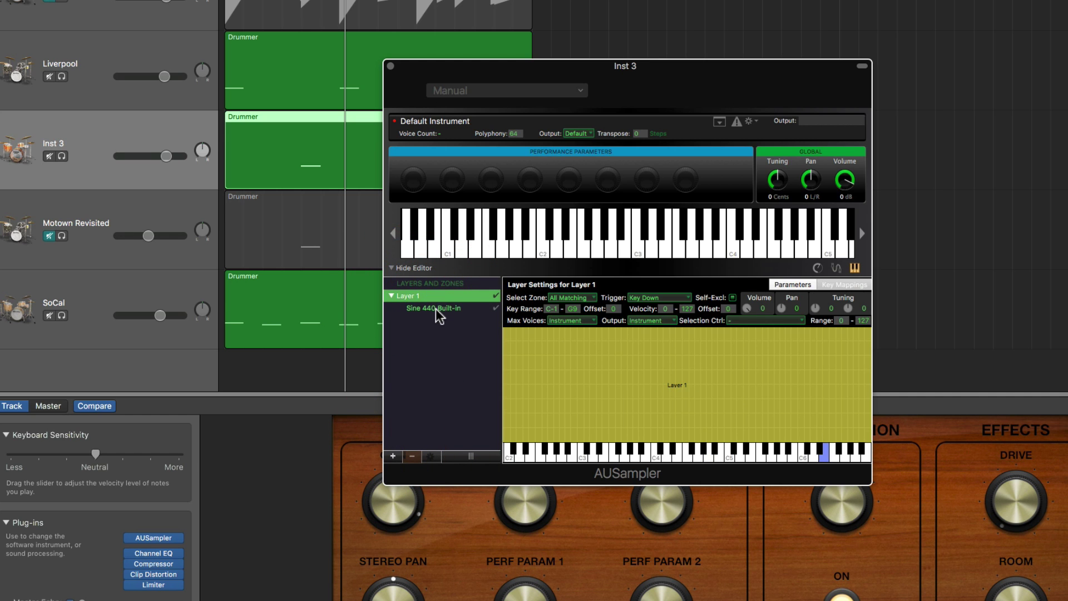
left_click(436, 310)
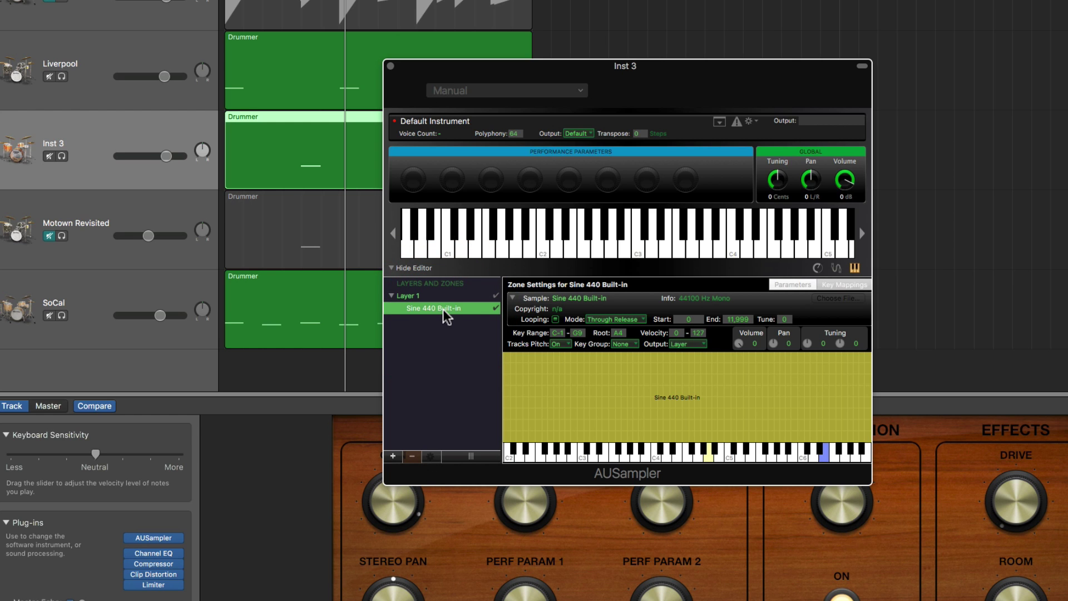
- Add a new zone and load sd_003_n_001_velo_006.wav from the Drum2 folder as its sample
left_click(395, 457)
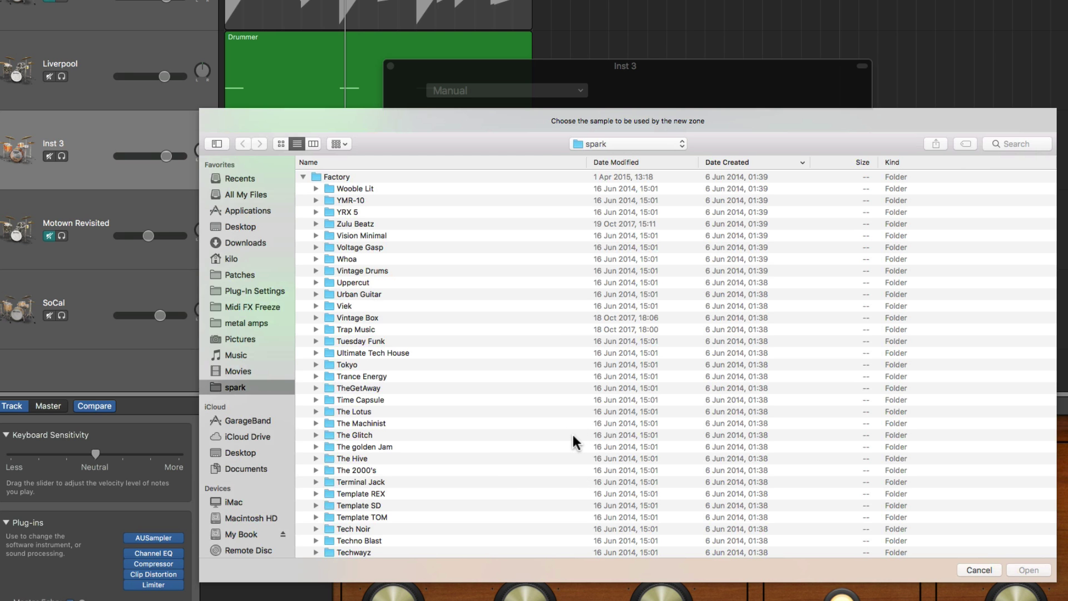
scroll(535, 443, "down", 8)
scroll(536, 448, "down", 8)
scroll(538, 450, "down", 8)
scroll(538, 450, "down", 8)
scroll(538, 450, "down", 8)
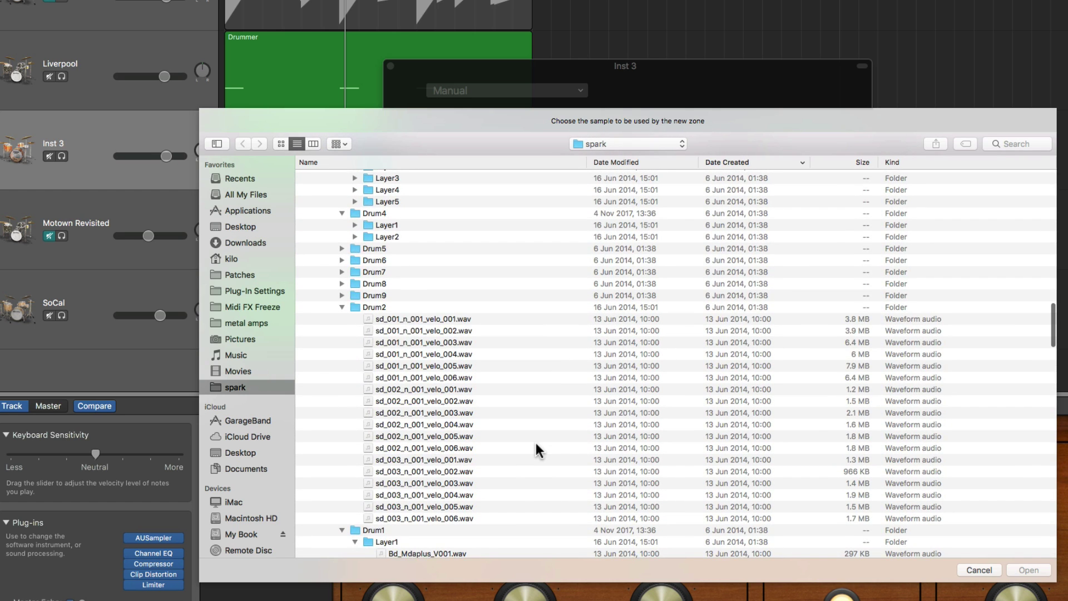
scroll(537, 449, "down", 2)
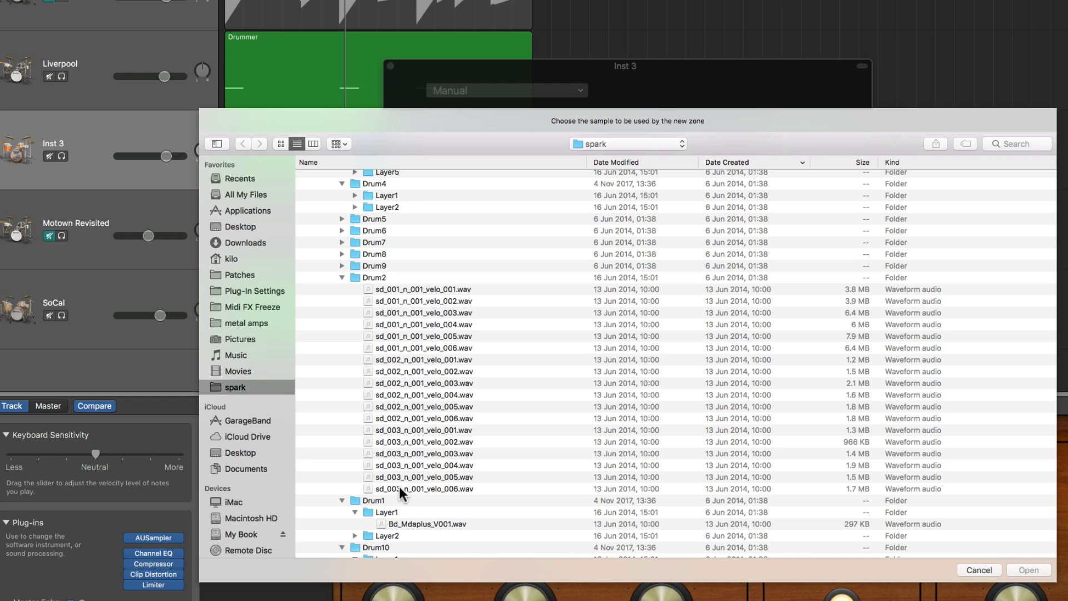
left_click(452, 489)
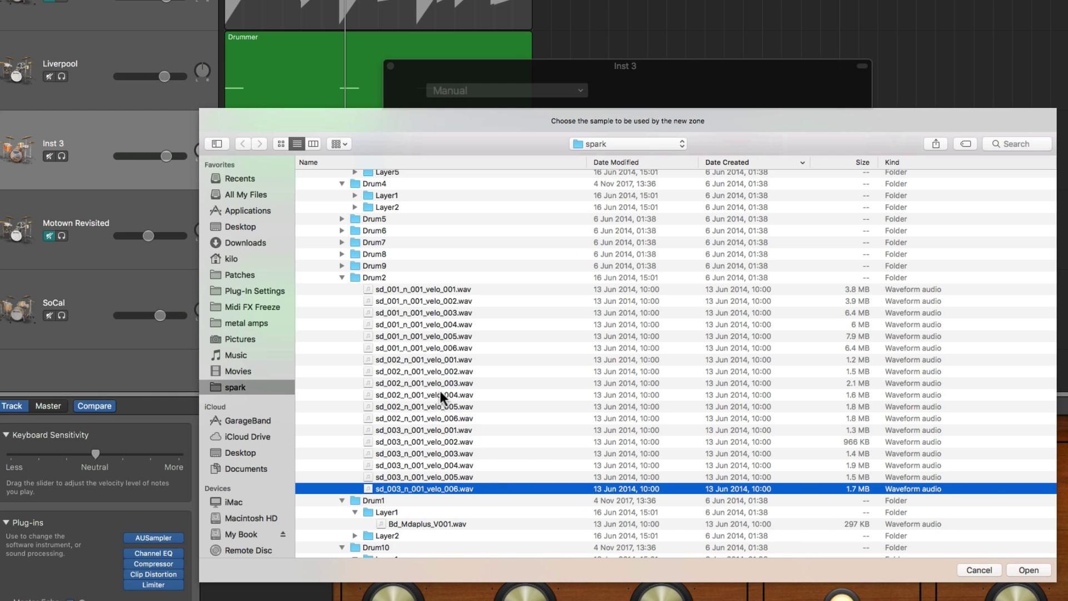
left_click(1029, 571)
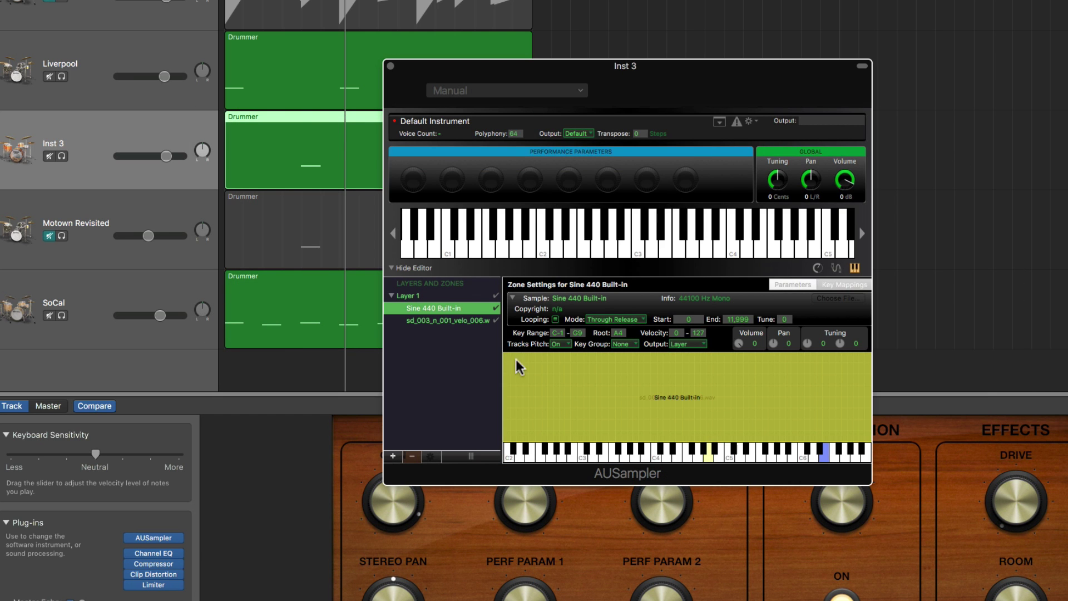
- Inspect the new sd_003 zone, then delete the Sine 440 Built-in zone
left_click(457, 320)
left_click(418, 299)
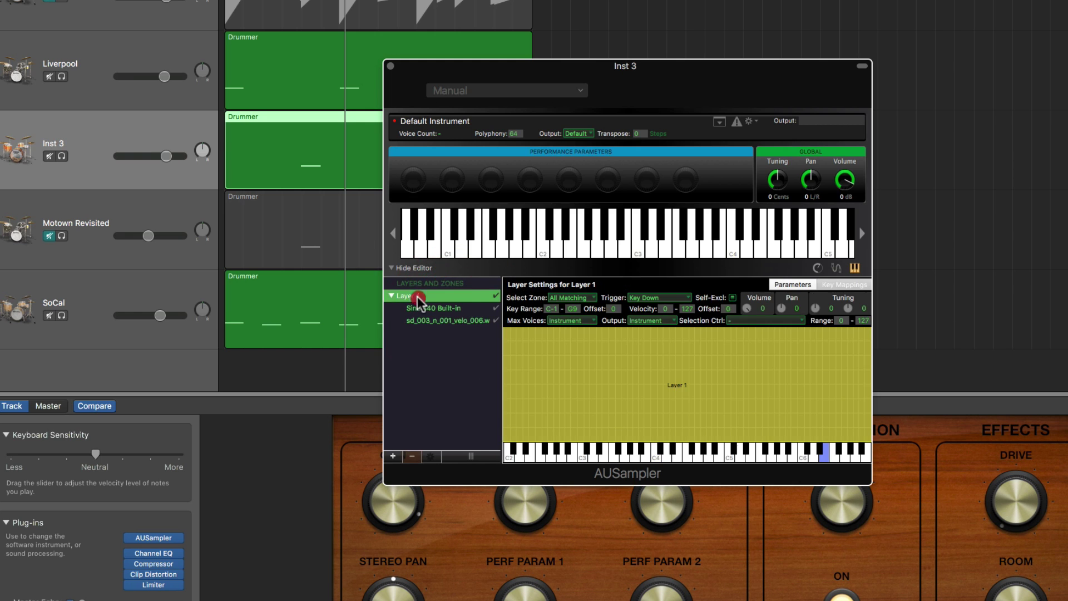
left_click(444, 320)
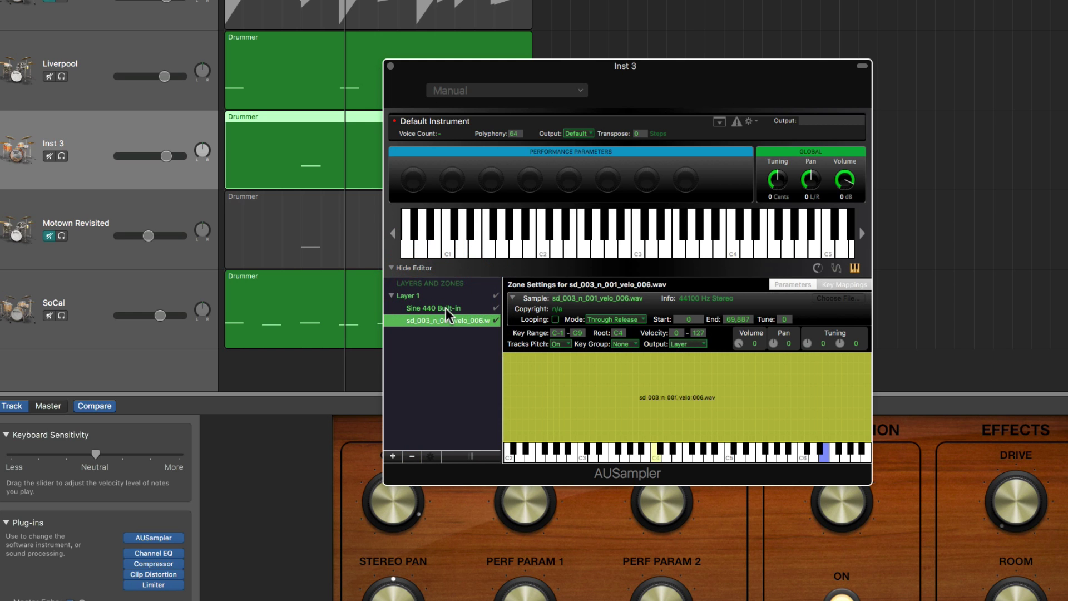
left_click(395, 307)
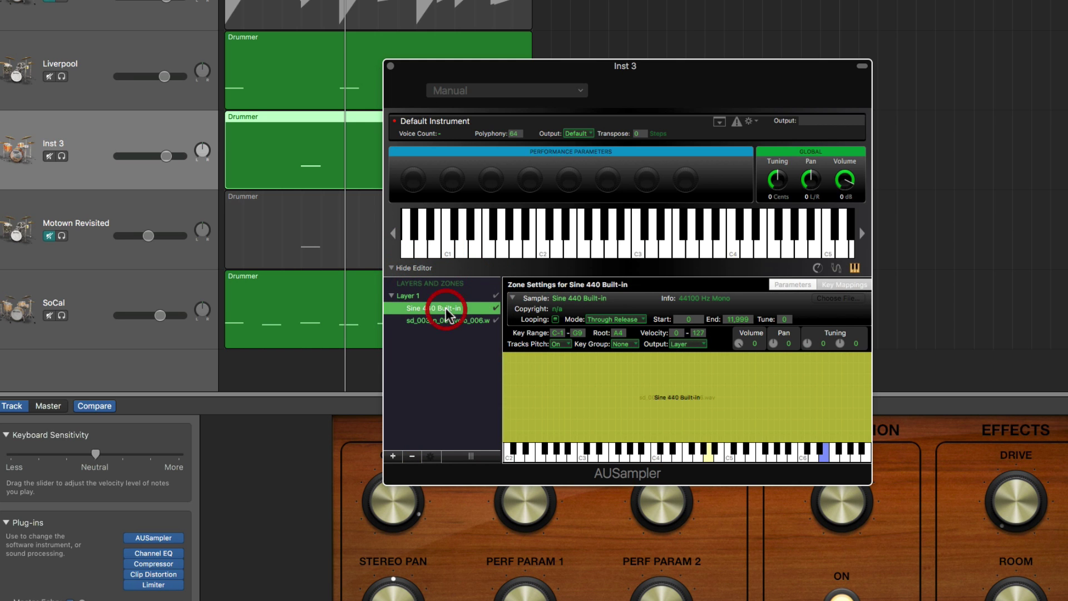
left_click(413, 457)
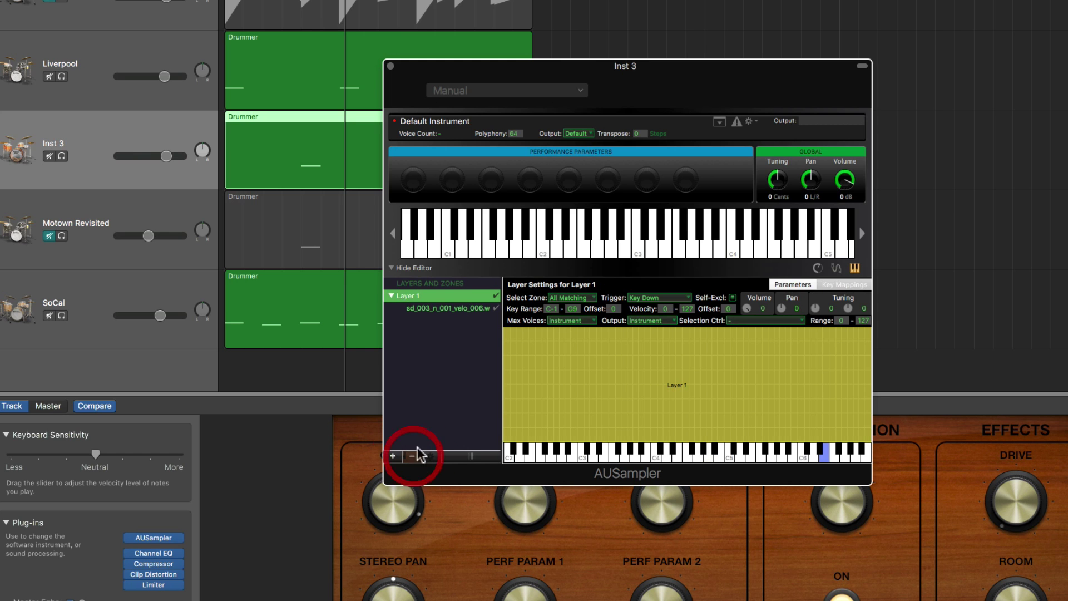
- Confirm the remaining sd_003 zone's velocity range is 0–127
left_click(443, 309)
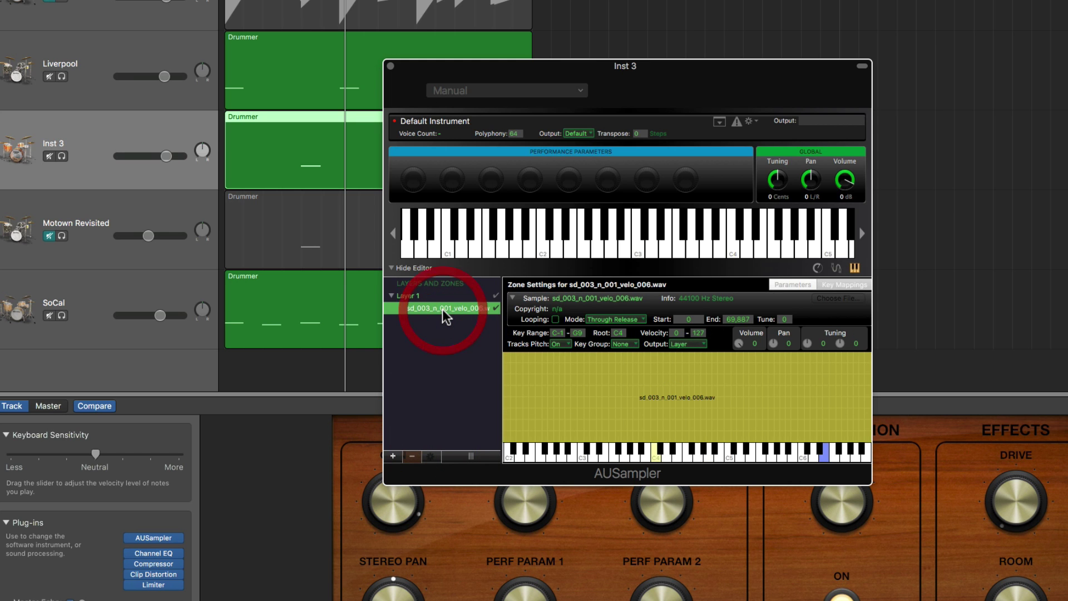
left_click(676, 333)
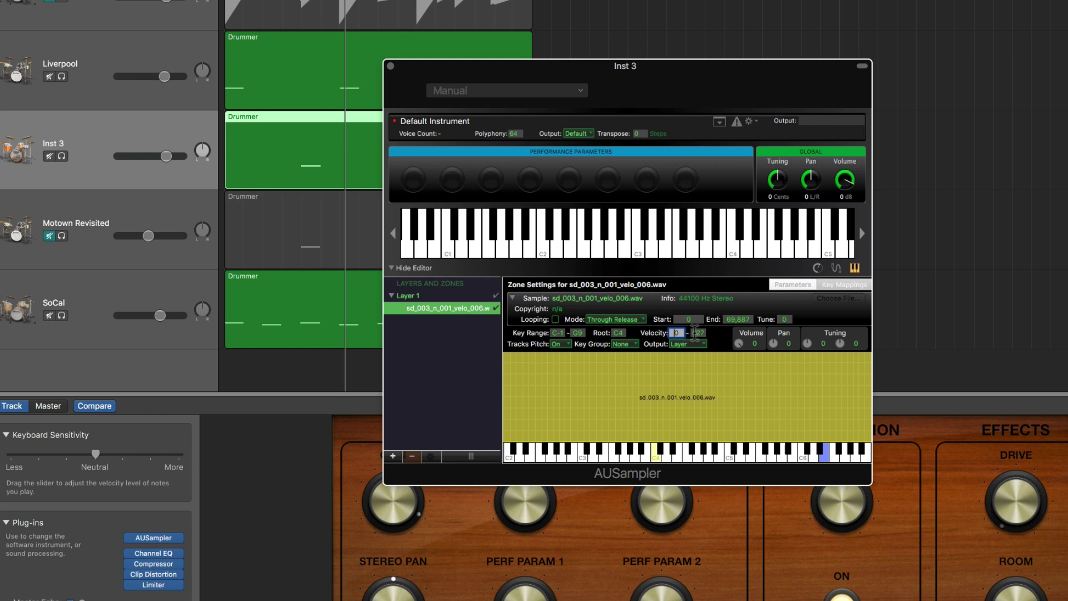
left_click(697, 333)
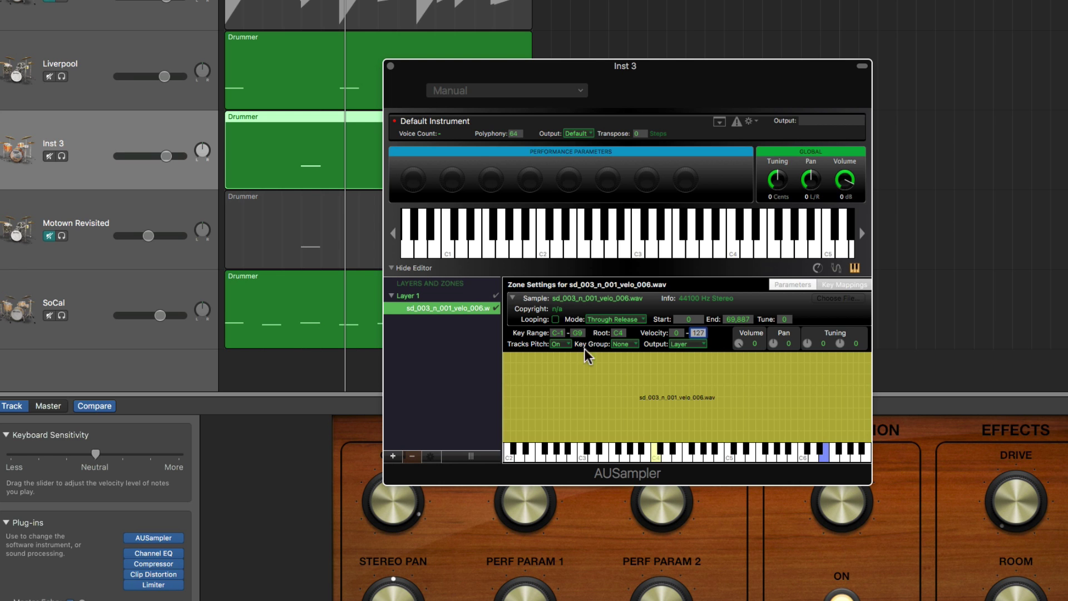
left_click_drag(523, 75, 777, 0)
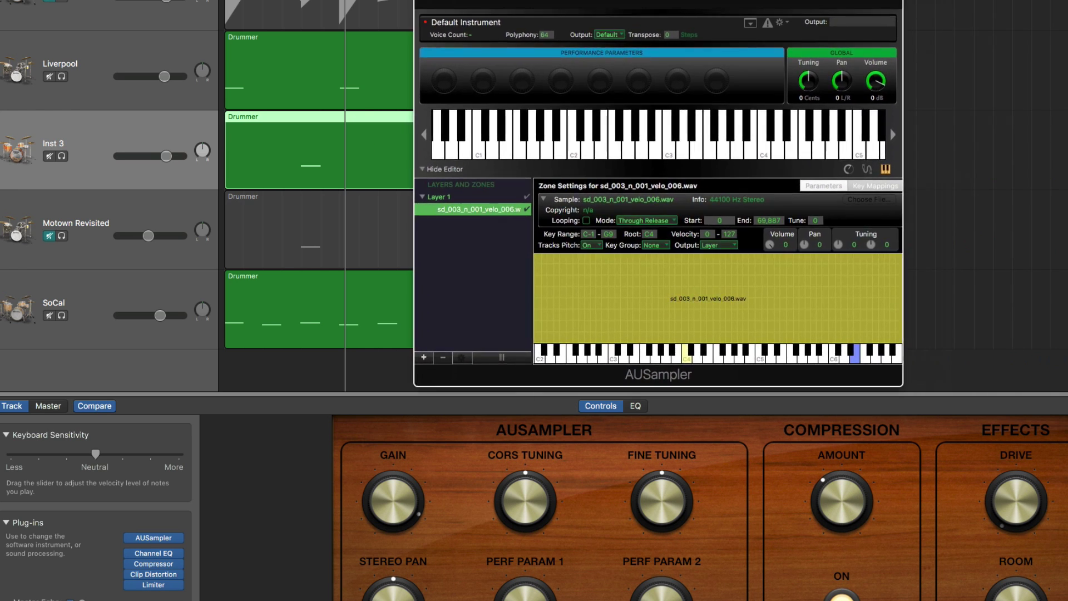
left_click(616, 361)
left_click(591, 359)
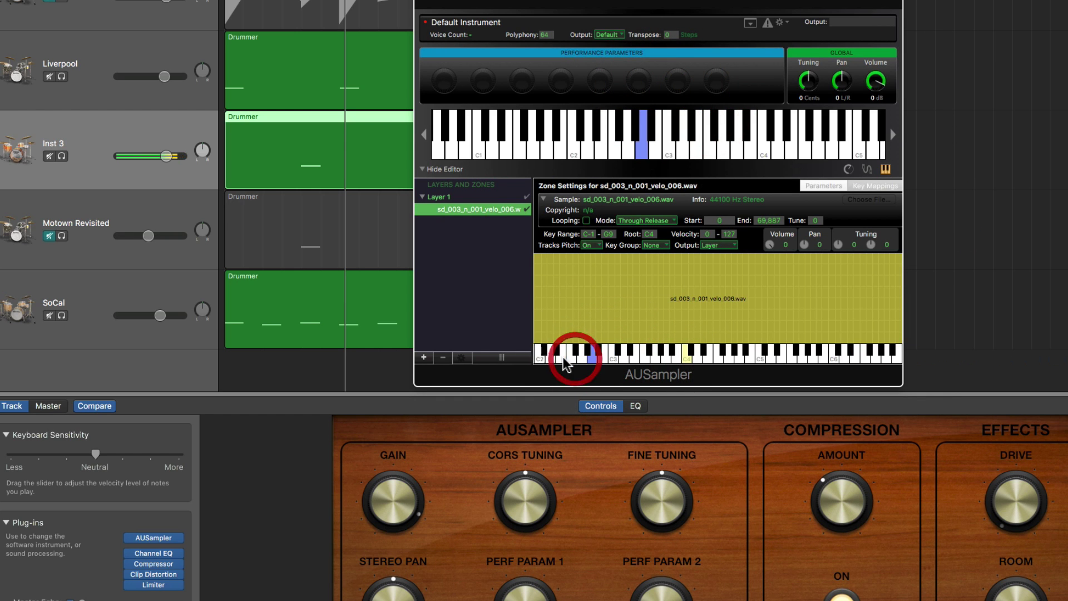
left_click(563, 359)
left_click(637, 356)
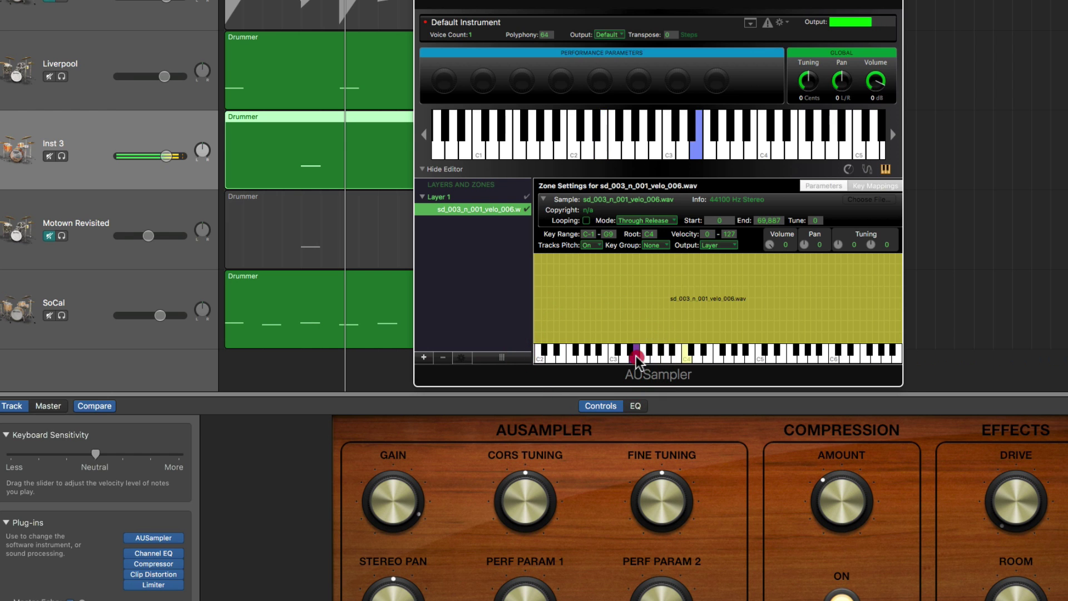
left_click(746, 354)
left_click(792, 352)
left_click(855, 353)
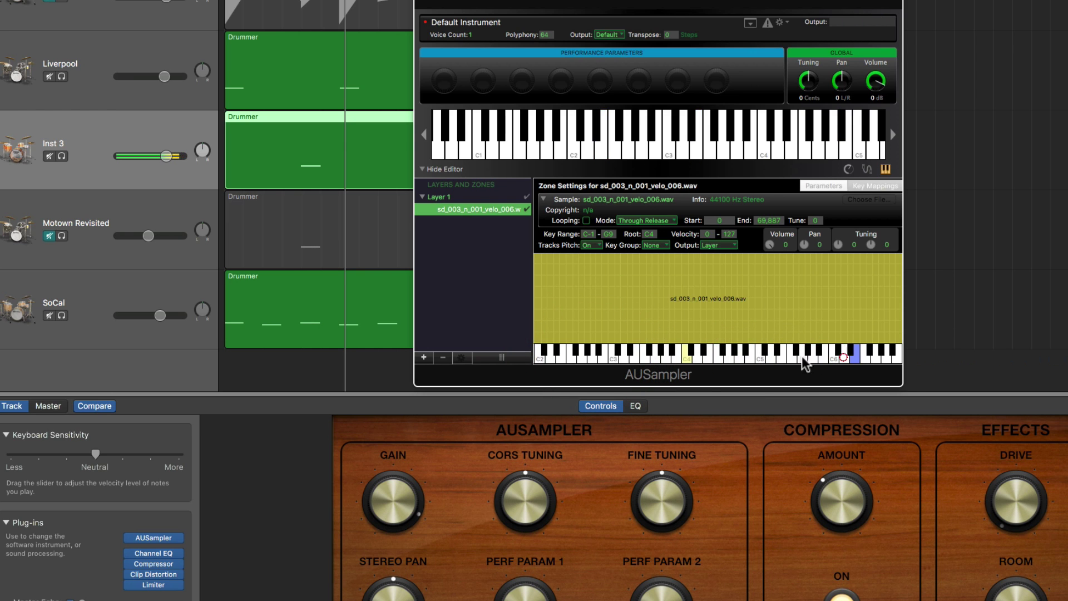
left_click(687, 356)
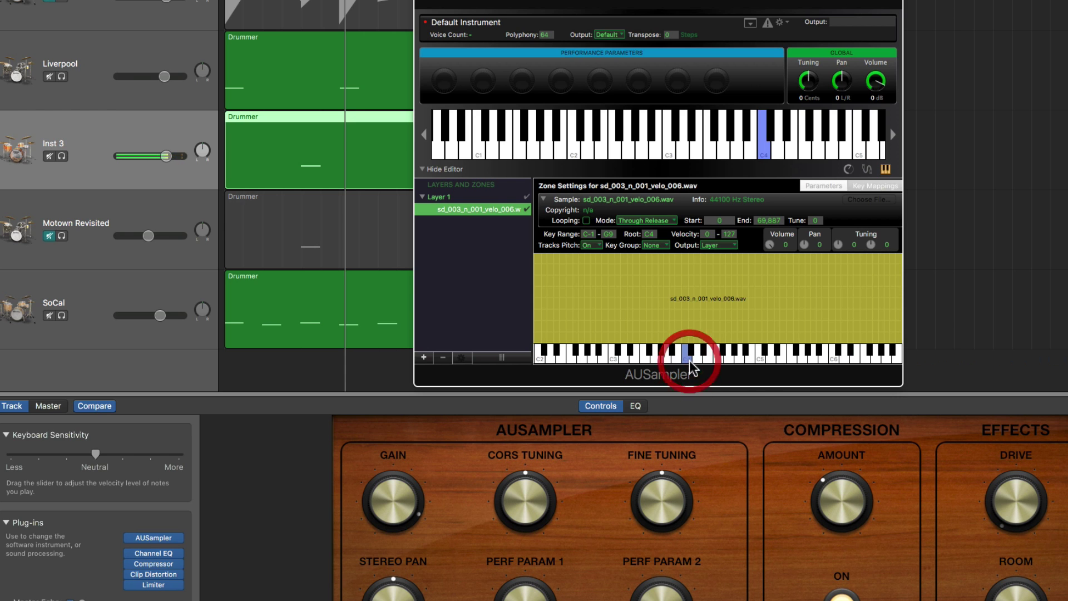
left_click(691, 358)
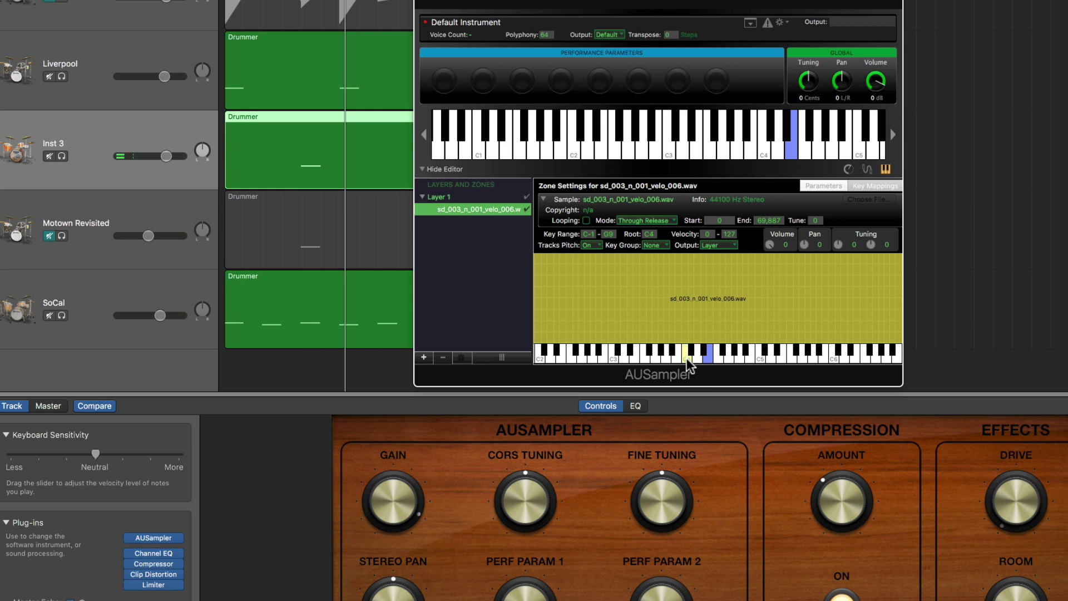
left_click(687, 359)
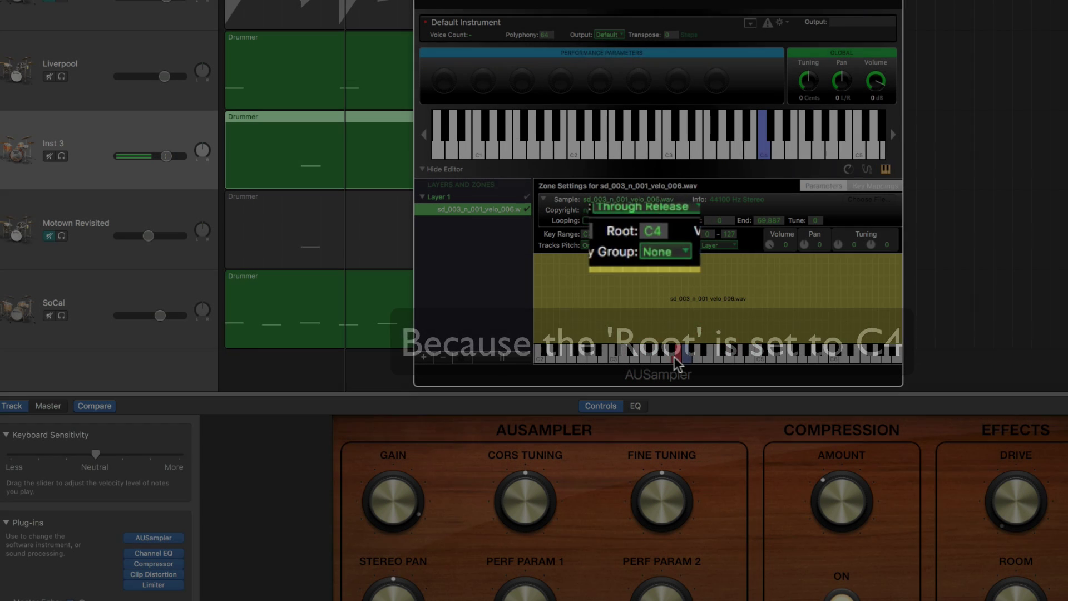
left_click(675, 357)
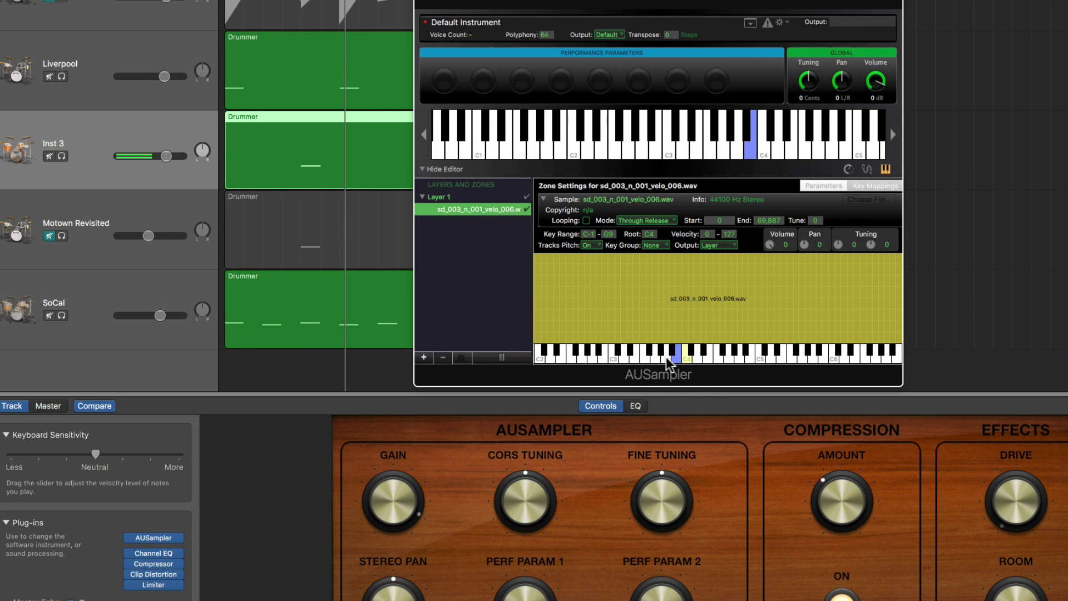
left_click(659, 357)
left_click(702, 361)
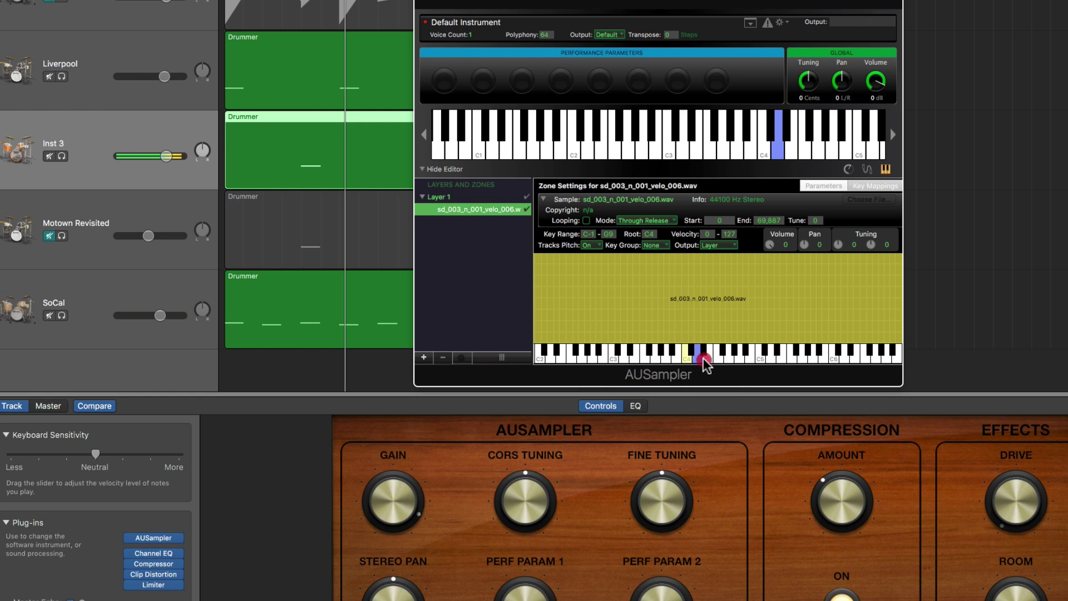
left_click(708, 359)
left_click(714, 359)
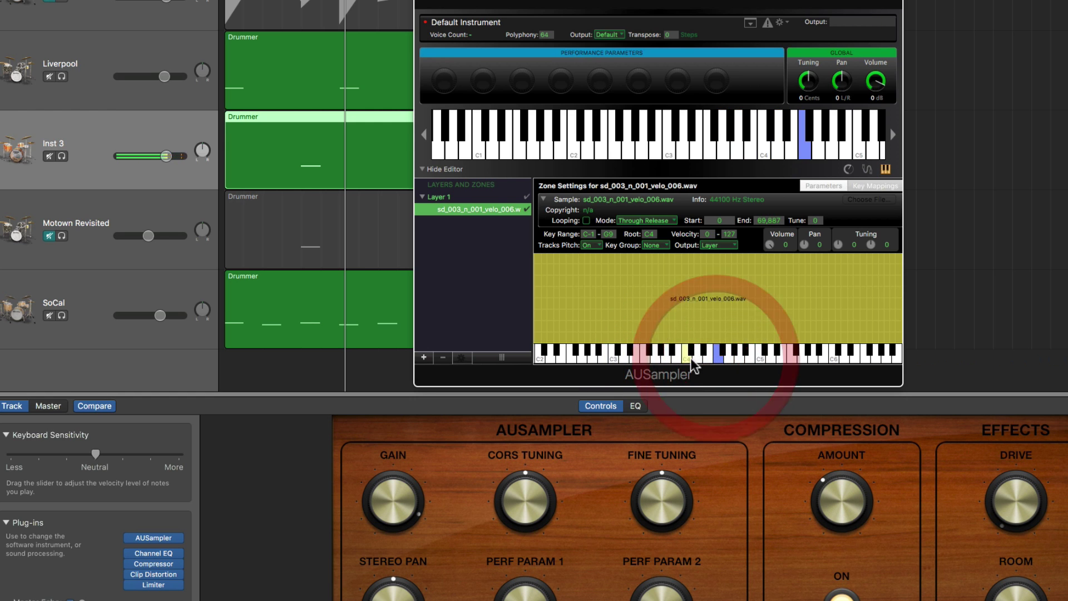
left_click(690, 361)
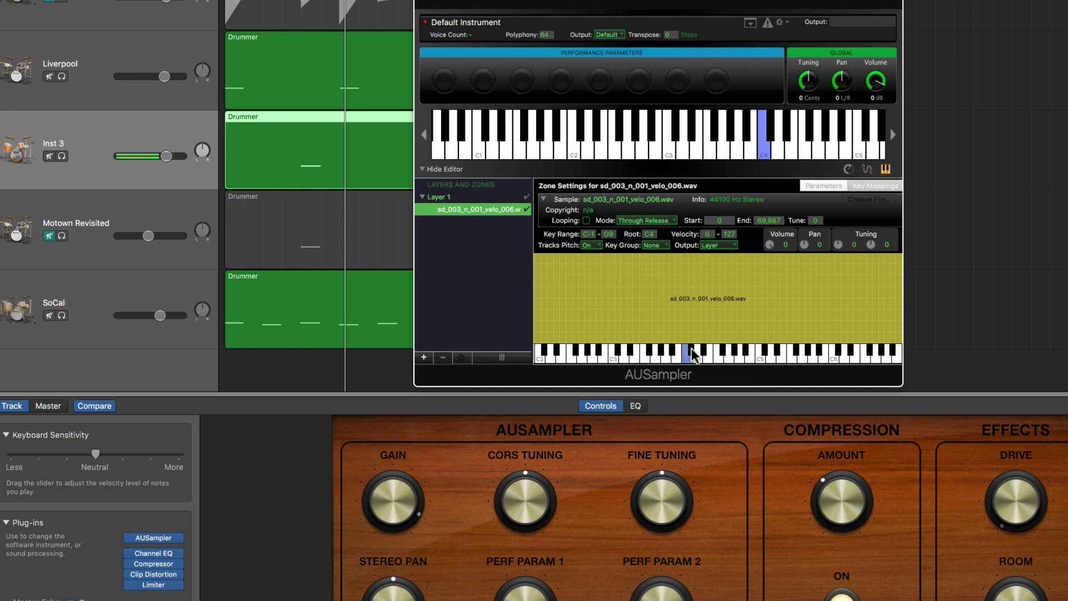
- Move the sampler editor aside, open Inst 3's notes, and raise both snare notes to C3
left_click_drag(648, 4, 801, 0)
double_click(323, 166)
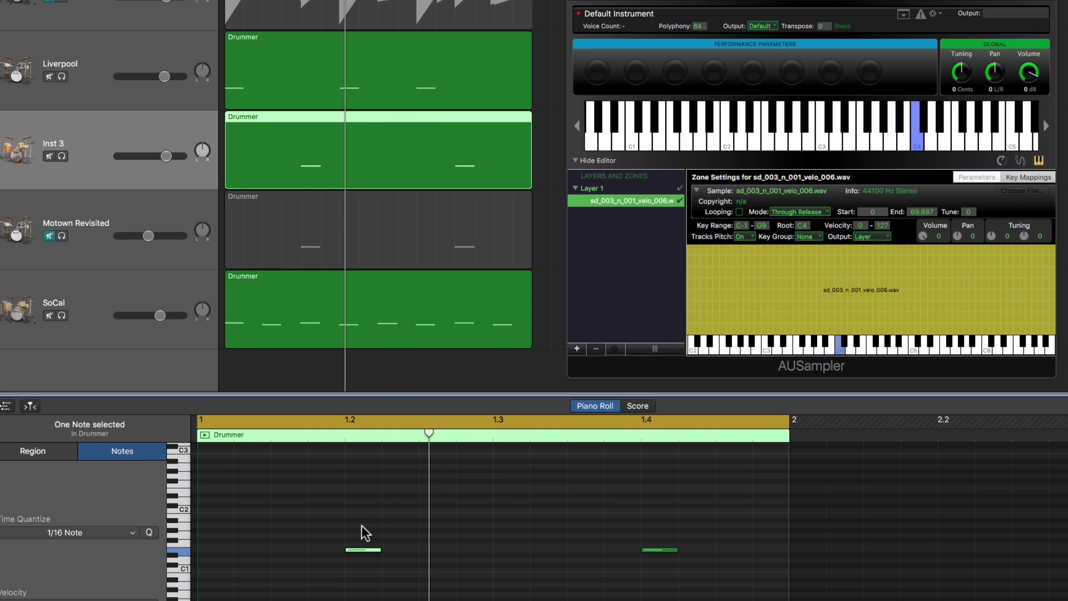
left_click_drag(298, 537, 708, 563)
scroll(501, 579, "up", 3)
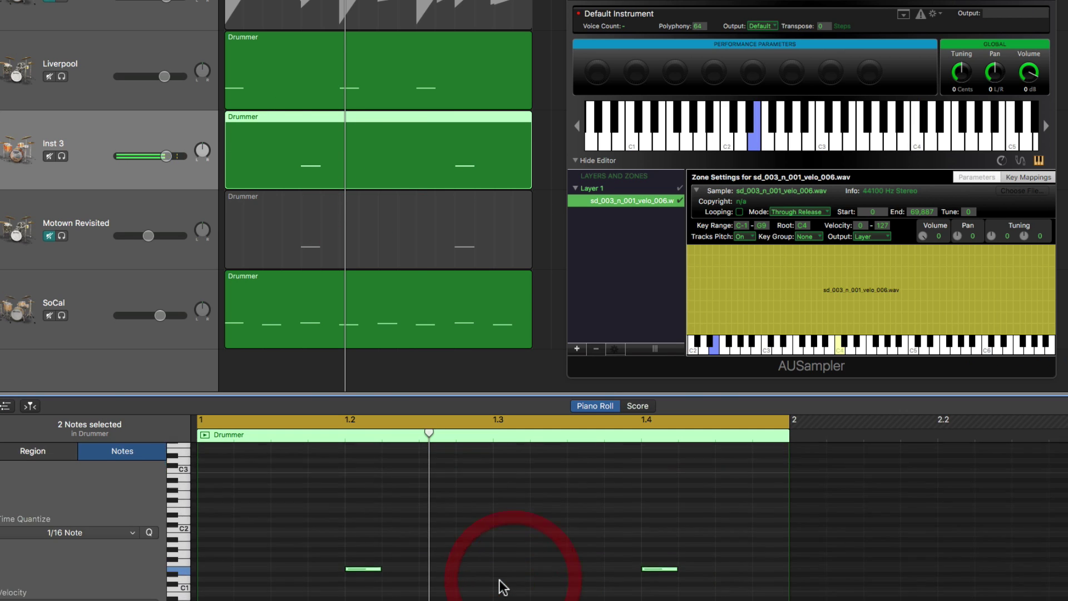
left_click(840, 345)
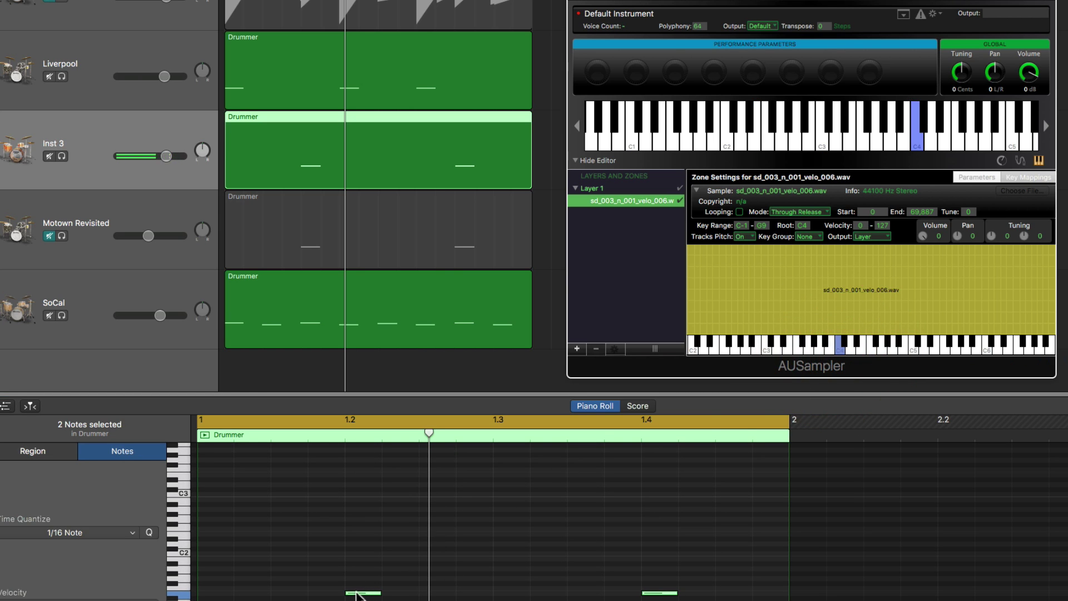
left_click_drag(356, 595, 359, 494)
left_click(186, 494)
- Compare the notes at C4 and C3 by ear, then solo Inst 3
scroll(279, 512, "up", 3)
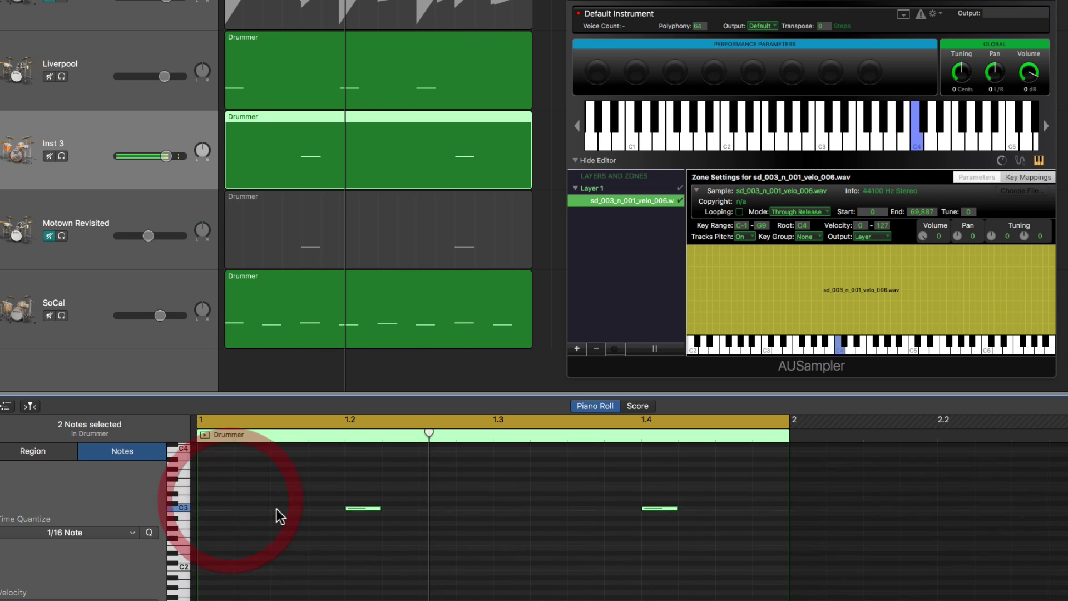
left_click(362, 544)
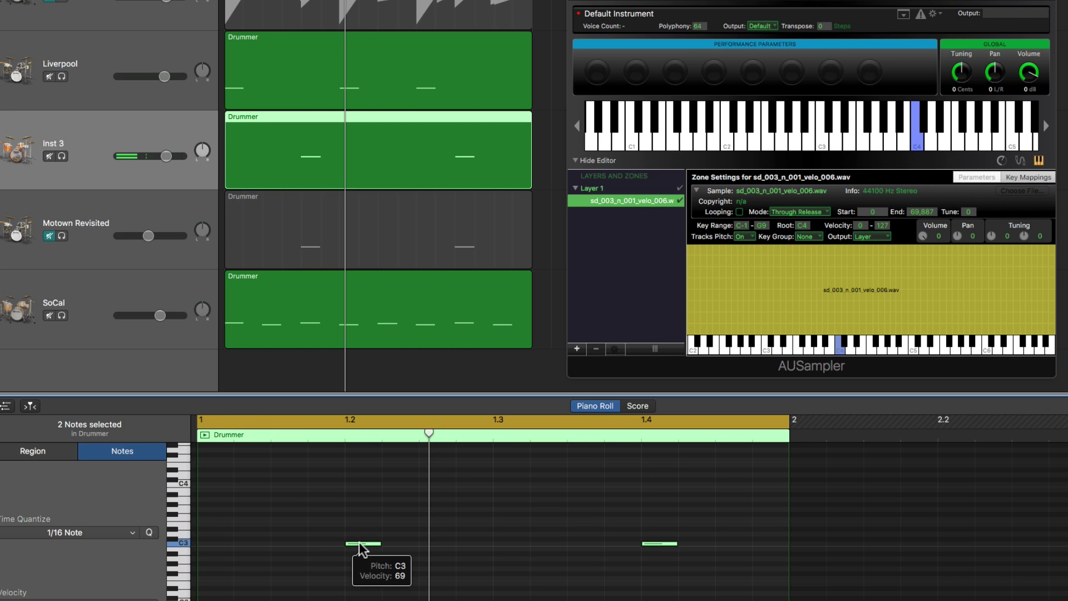
mouse_move(362, 548)
left_mouse_down()
mouse_move(359, 484)
mouse_move(358, 541)
left_mouse_up()
left_click(185, 482)
left_click(187, 545)
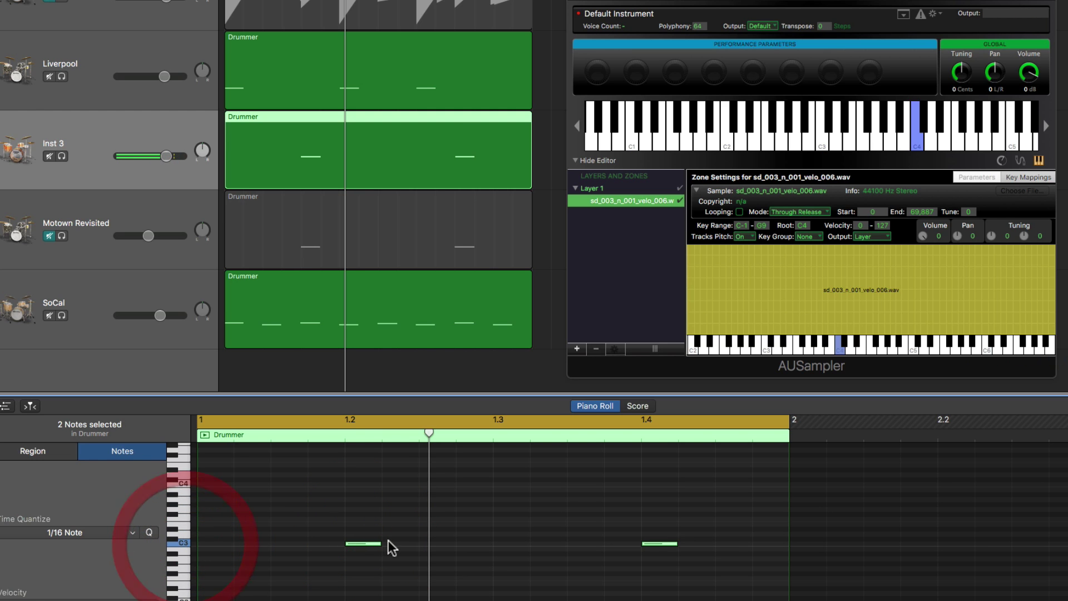
left_click(62, 157)
- Lengthen both C3 notes, listen, restore their short length, and shift the AUSampler window left
key("space")
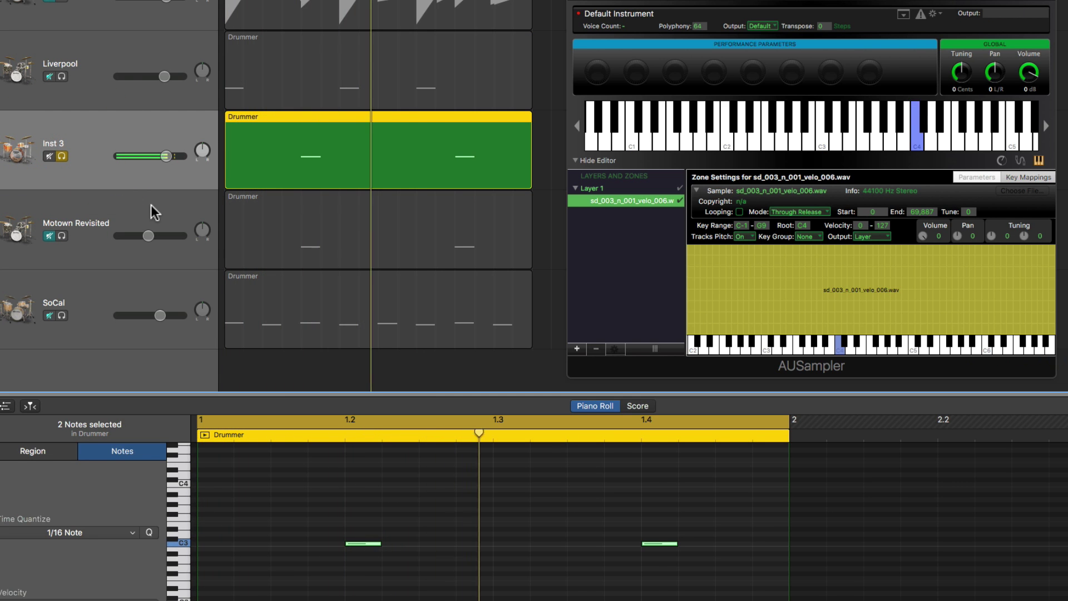
left_click(358, 544)
left_click(379, 545)
left_click_drag(379, 545, 534, 547)
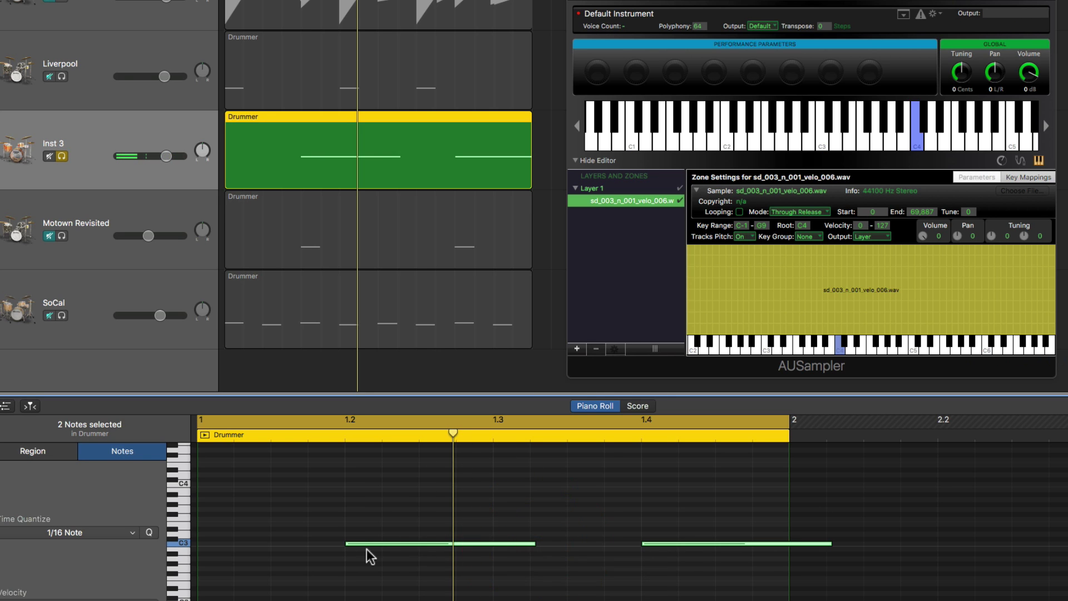
key("space")
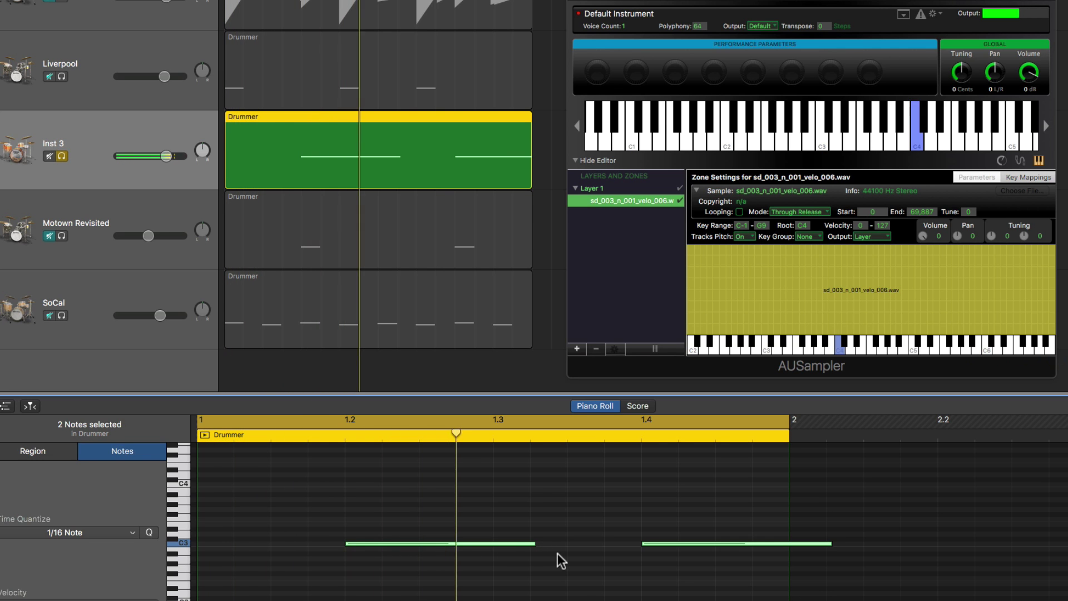
key("space")
left_click_drag(534, 543, 381, 545)
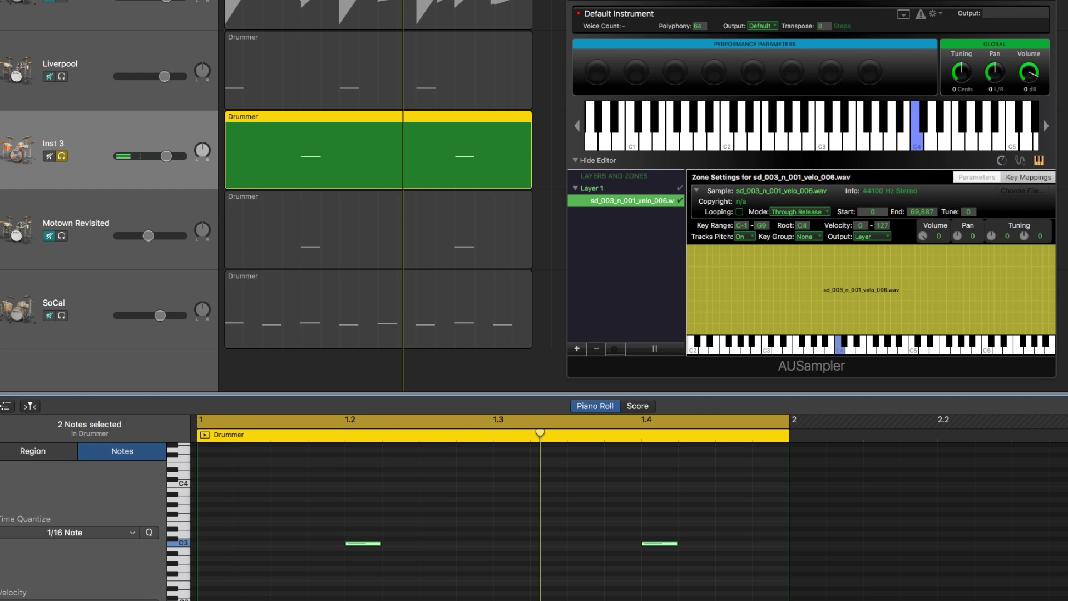
left_click_drag(783, 1, 524, 1)
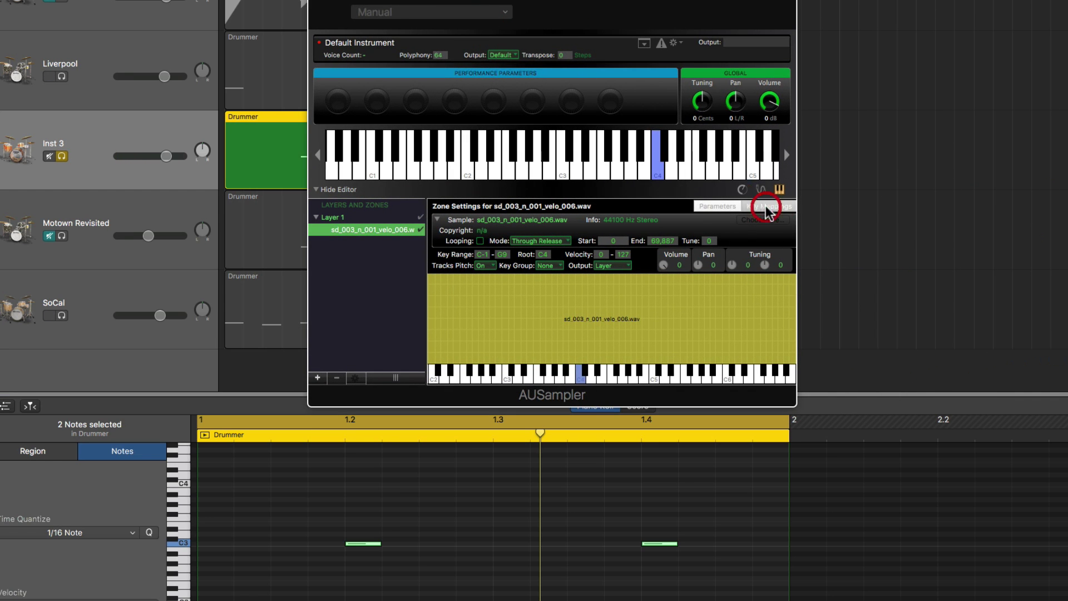
- Bring up Layer 1's envelope, filter and LFO parameters in AUSampler
left_click(720, 210)
left_click(715, 209)
left_click(335, 218)
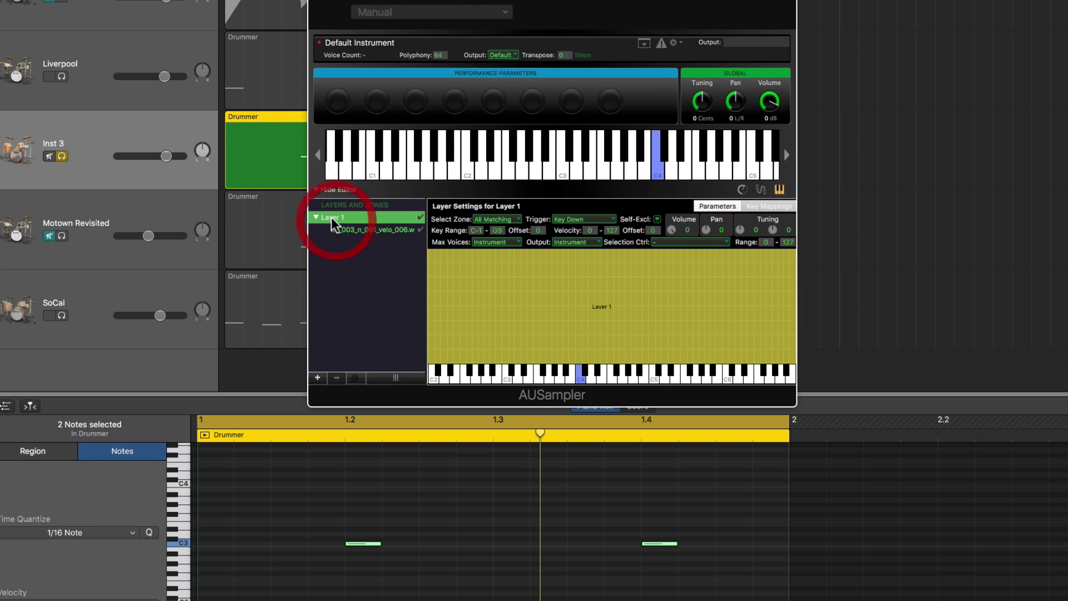
left_click(358, 232)
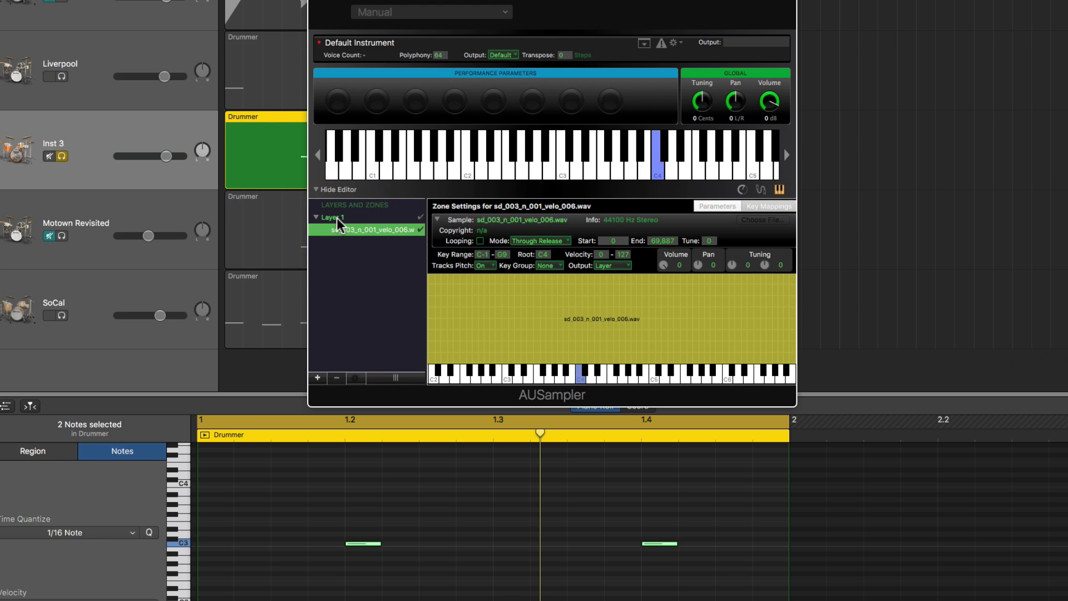
left_click(338, 218)
left_click(729, 209)
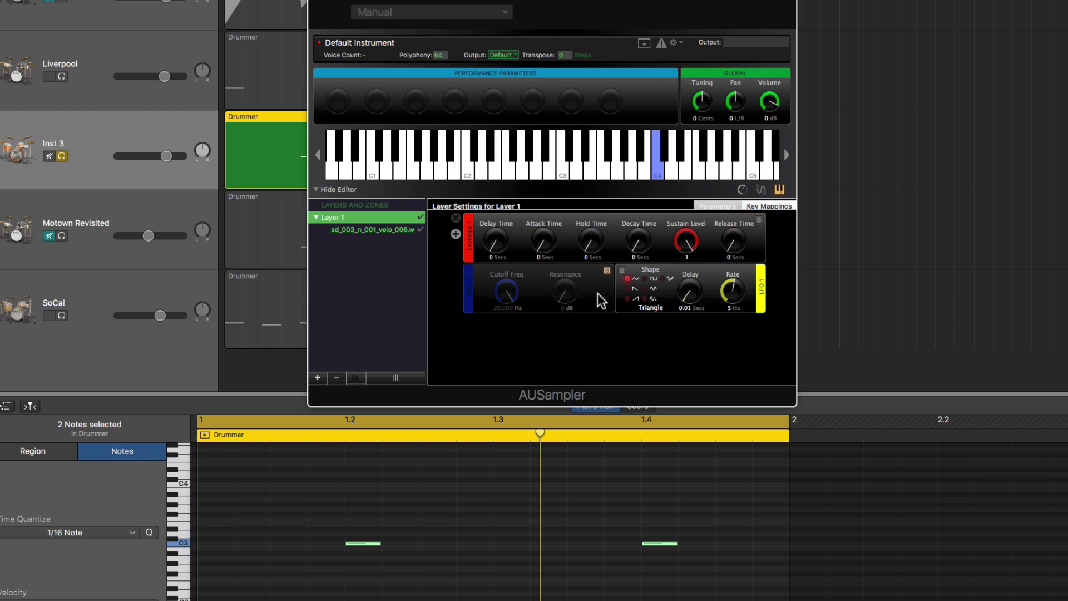
- Try a filter cutoff of about 1,768 Hz on Layer 1, then bypass the filter again
left_click(607, 272)
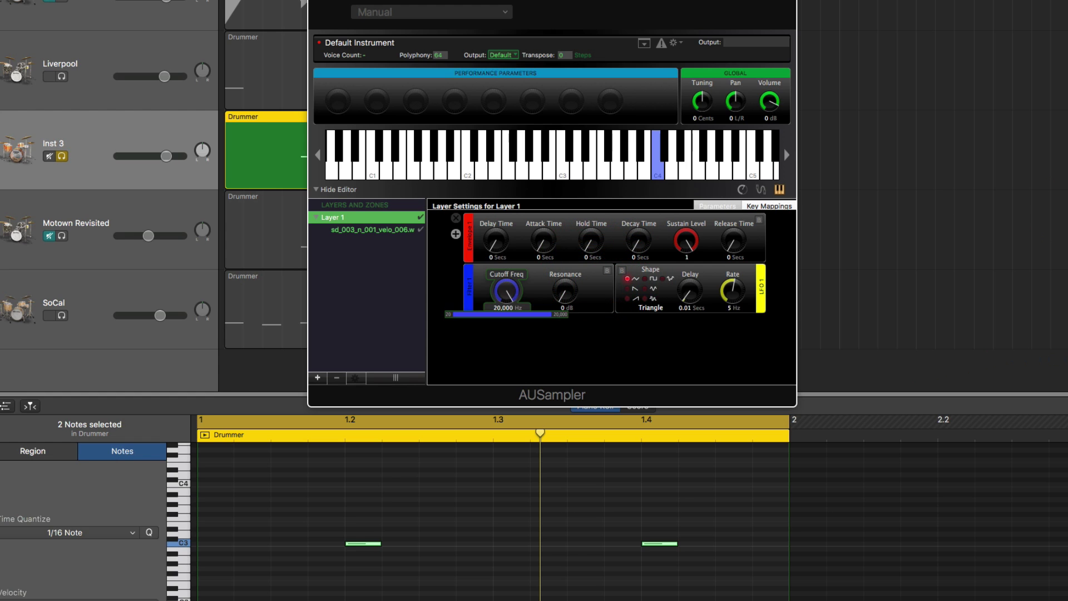
left_click_drag(506, 290, 507, 262)
left_click_drag(565, 291, 564, 290)
left_click(607, 270)
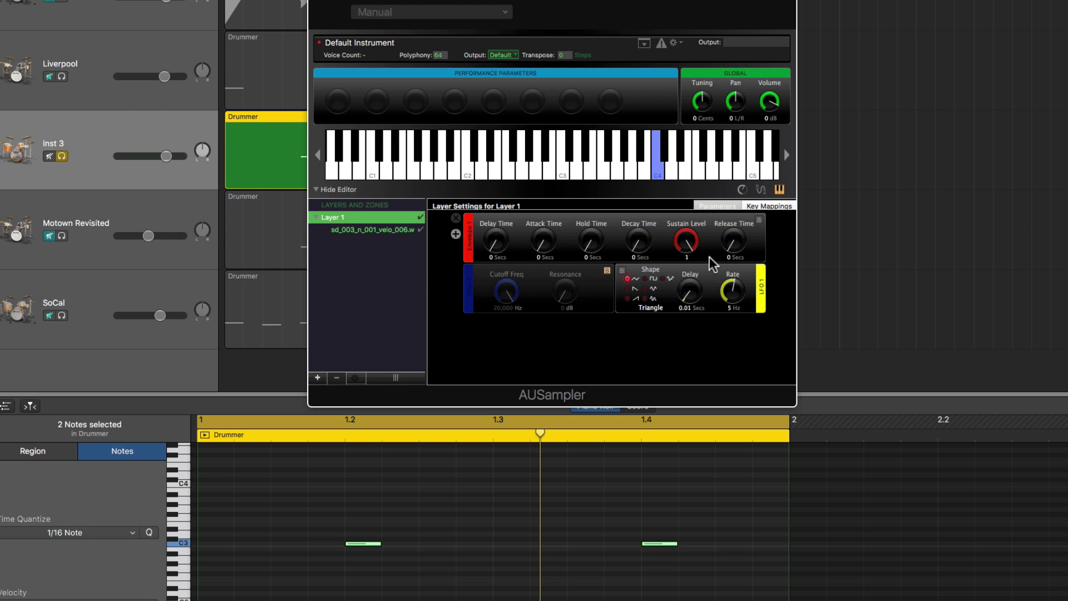
- Lengthen Layer 1's release time to 2.596 s, auditioning it, and select the Inst 3 track
left_click_drag(730, 252, 731, 252)
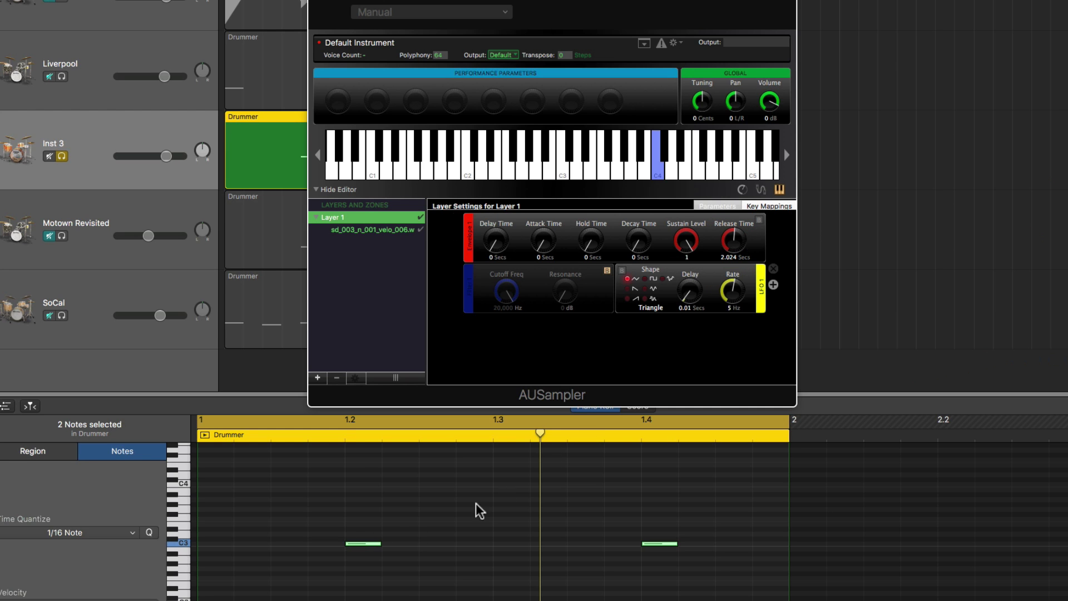
key("space")
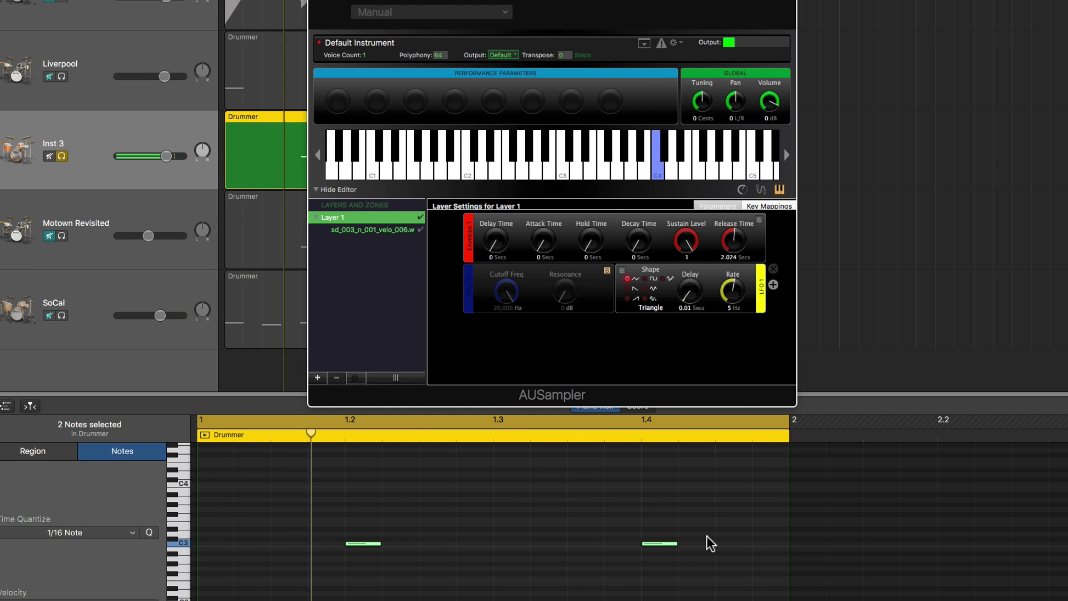
left_click(736, 248)
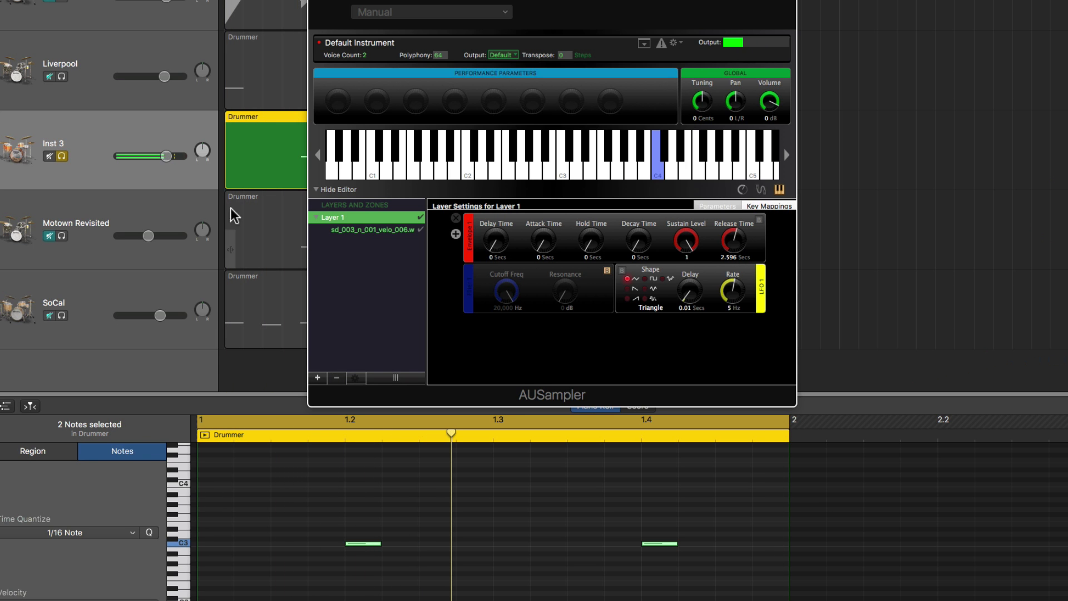
left_click(82, 157)
- Set Inst 3's volume to +0.4 dB and move the AUSampler window aside during playback
left_click_drag(166, 156, 171, 156)
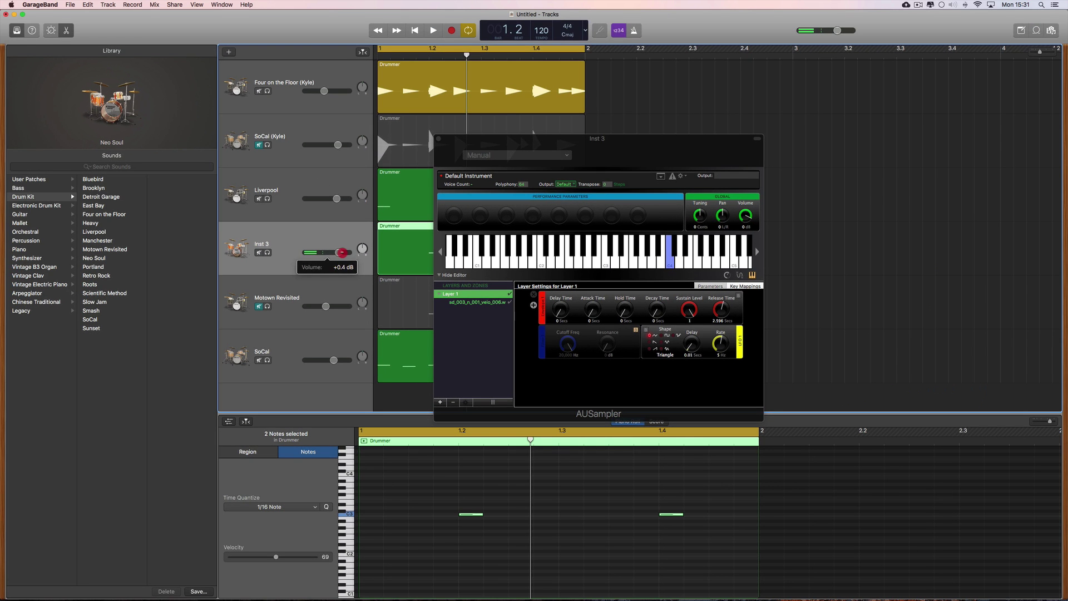
left_click_drag(342, 252, 339, 252)
key("space")
left_click_drag(499, 145, 711, 118)
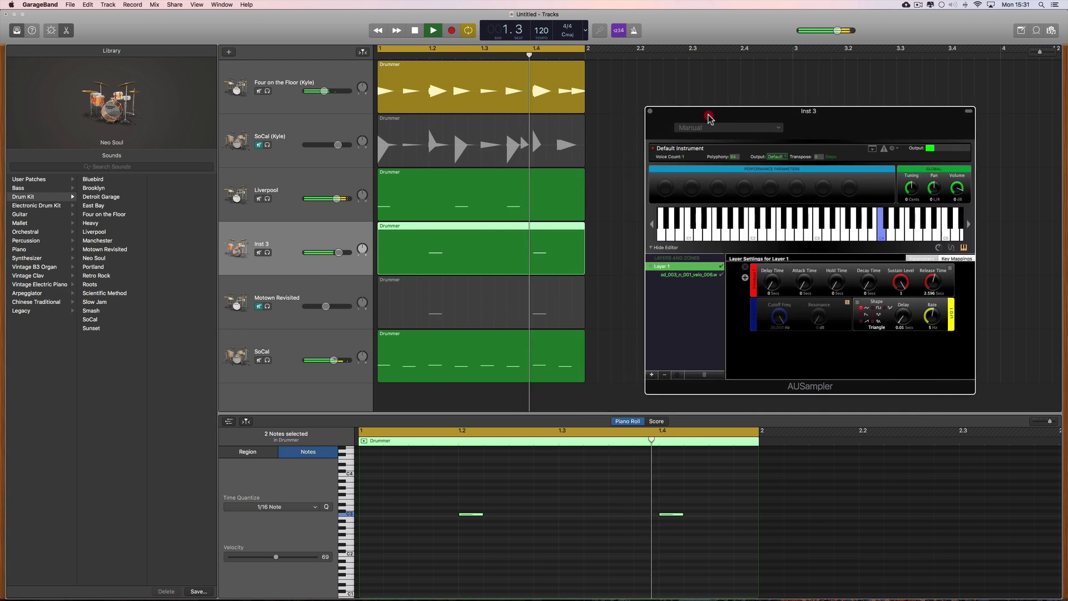
key("space")
- Show Inst 3's Smart Controls, close the AUSampler plug-in window and audition the track
left_click(51, 31)
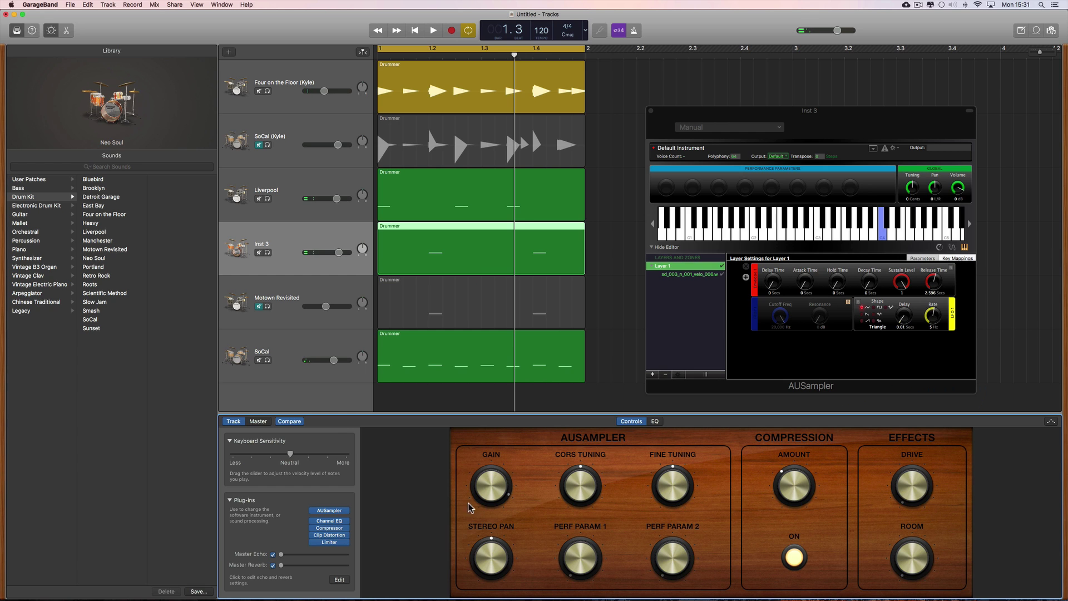
left_click(797, 493)
left_click(656, 422)
left_click(633, 422)
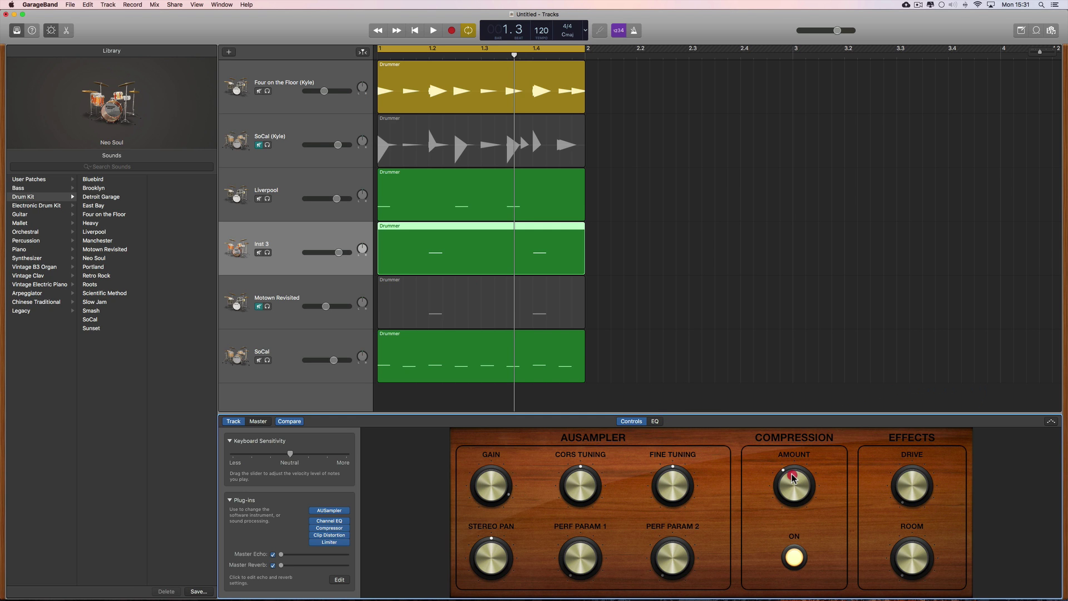
key("space")
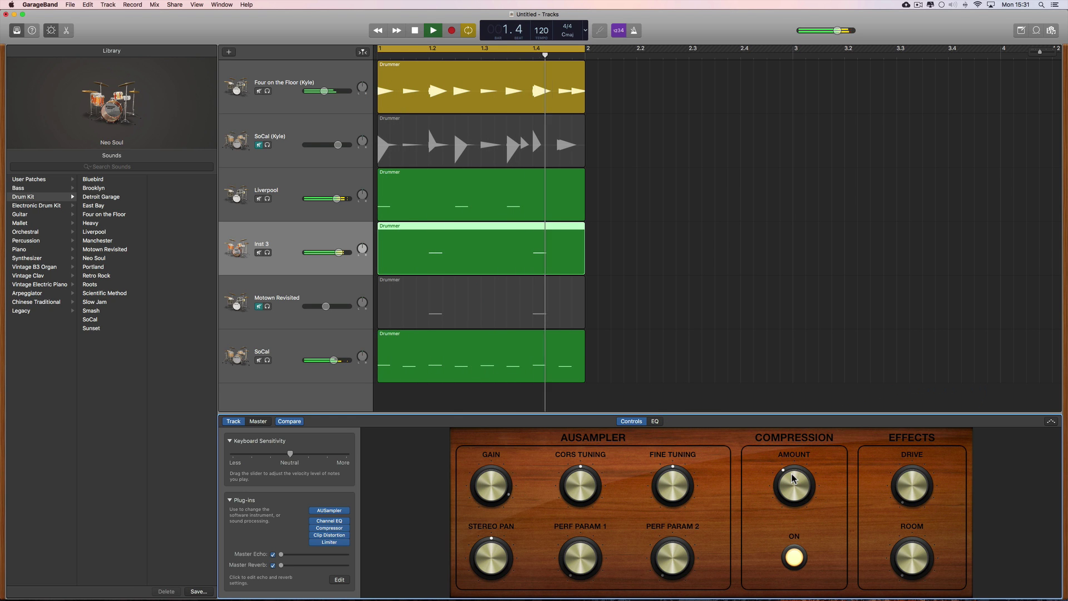
key("space")
- In Inst 3's EQ, boost the low band near 128 Hz and the high-mid band around 2.3 kHz
left_click(655, 421)
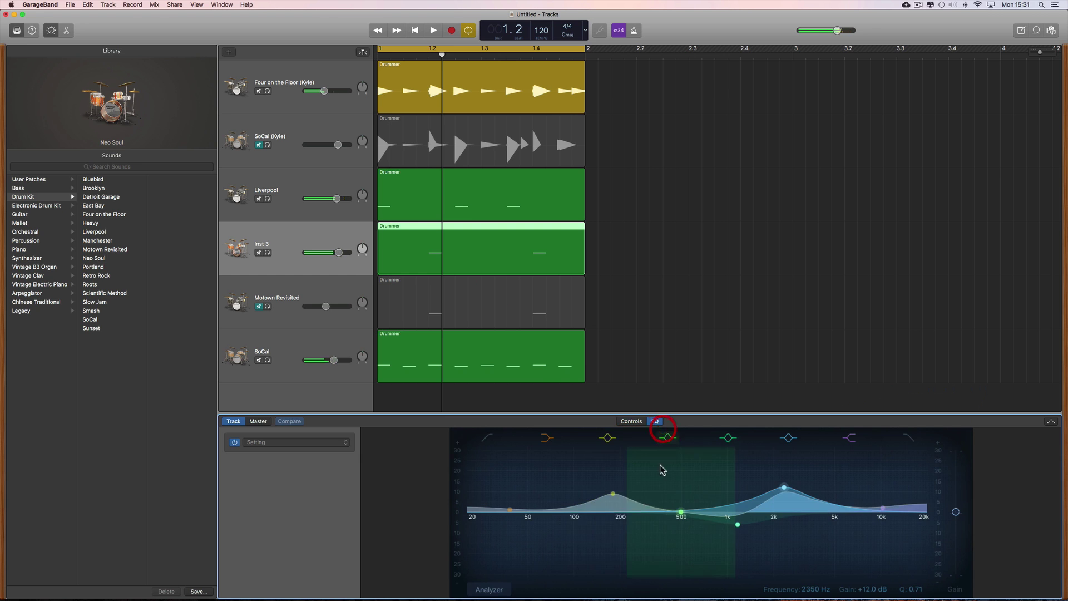
left_click_drag(615, 495, 590, 488)
key("space")
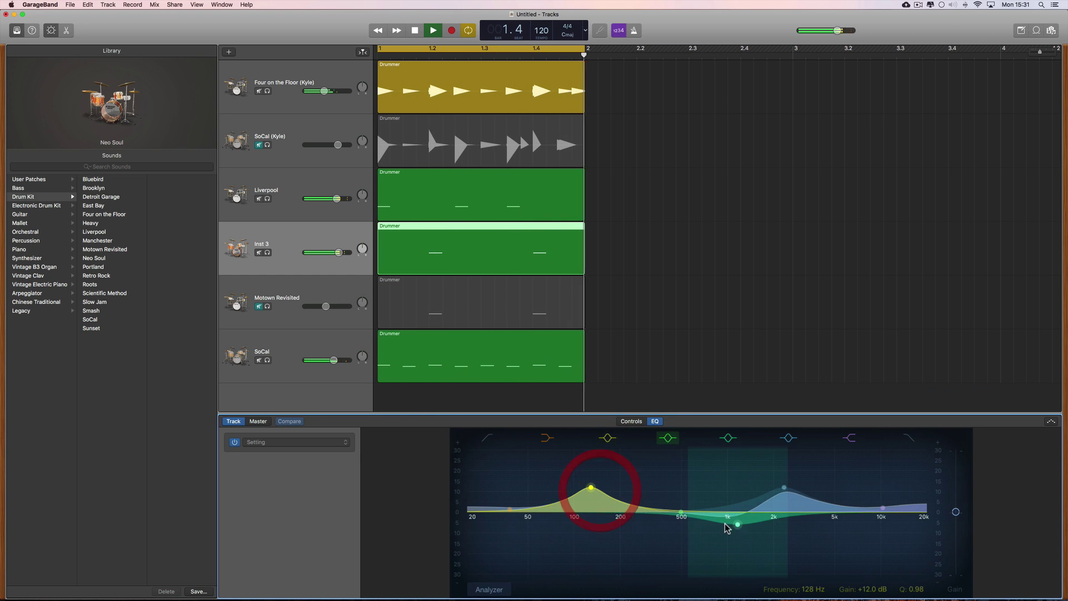
mouse_move(781, 488)
left_mouse_down()
mouse_move(740, 480)
mouse_move(782, 482)
left_mouse_up()
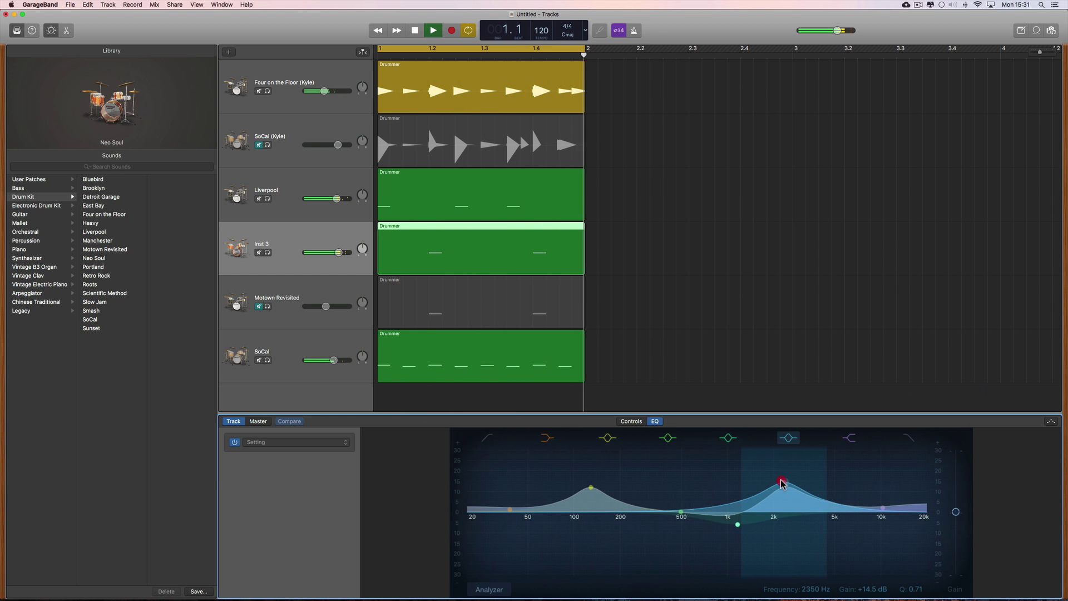
- Cut the mid EQ band to -6 dB at 1180 Hz and raise Inst 3's volume to +2.2 dB
mouse_move(738, 524)
left_mouse_down()
mouse_move(693, 527)
mouse_move(707, 519)
mouse_move(735, 520)
mouse_move(652, 535)
mouse_move(740, 525)
left_mouse_up()
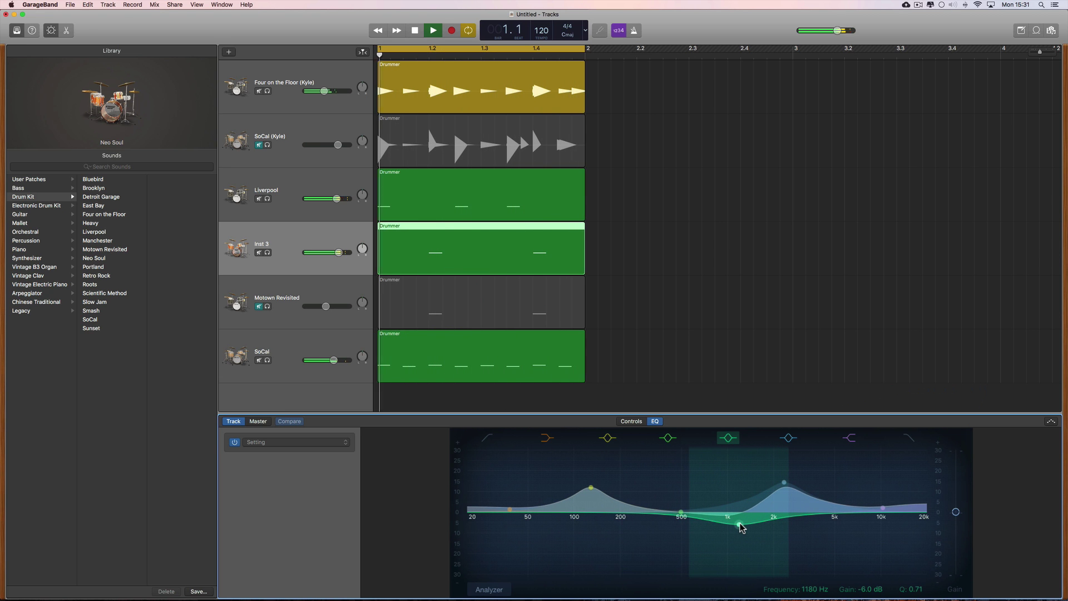
left_click(740, 527)
key("space")
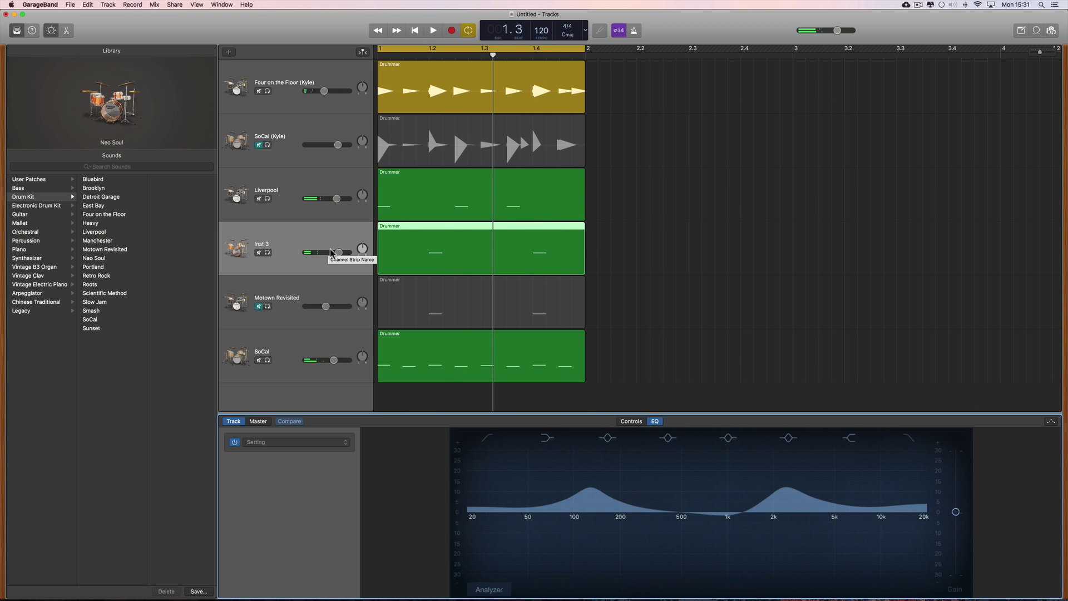
left_click_drag(325, 252, 329, 250)
key("space")
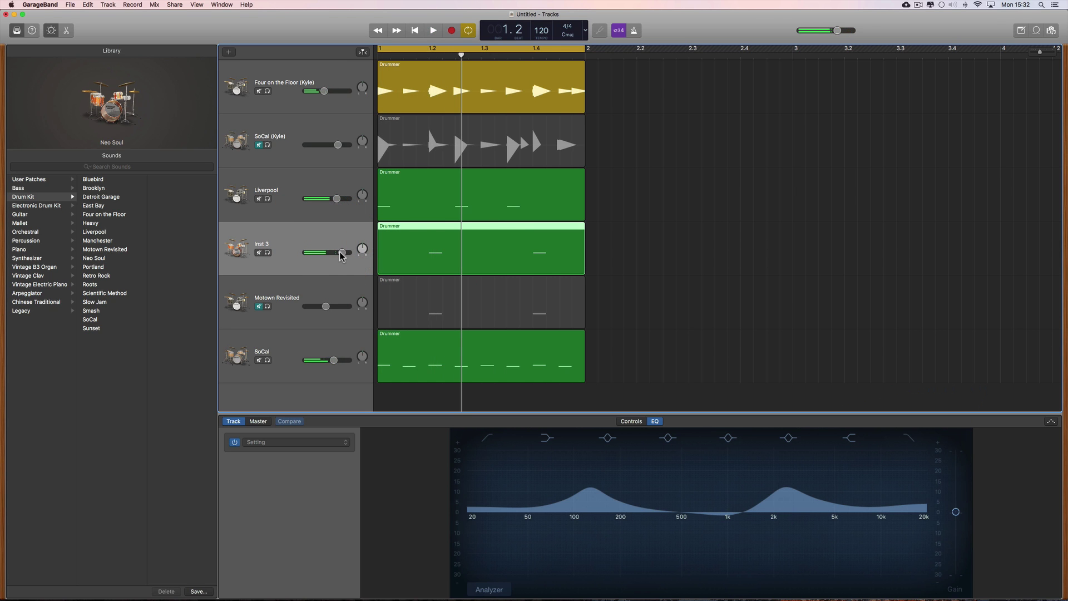
- Reopen Inst 3's sampler controls and the AUSampler plug-in window, then audition the snare
left_click(51, 31)
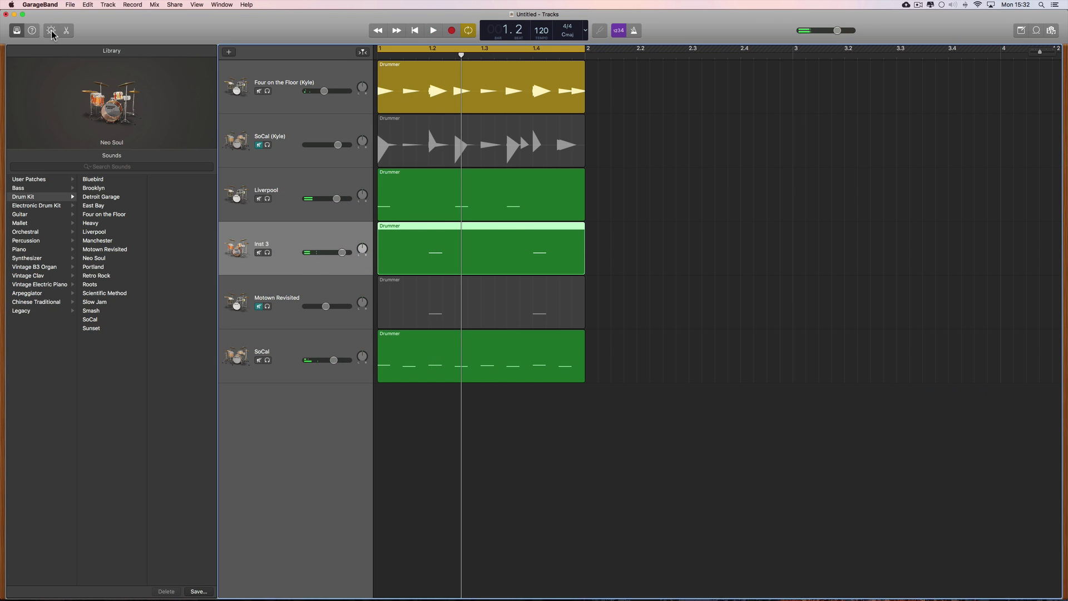
left_click(51, 30)
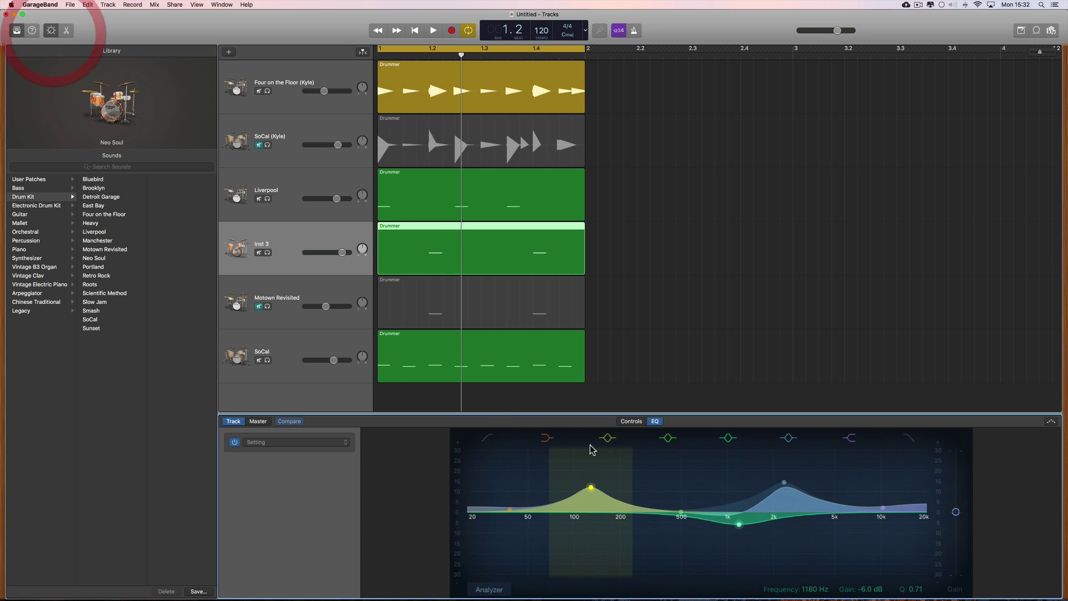
left_click(631, 422)
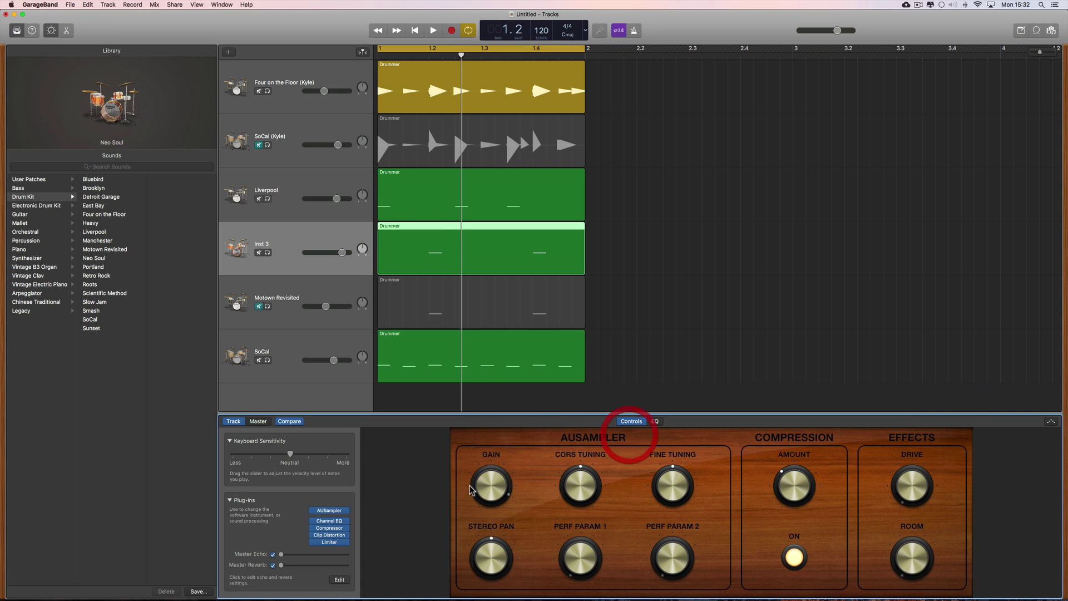
left_click(335, 510)
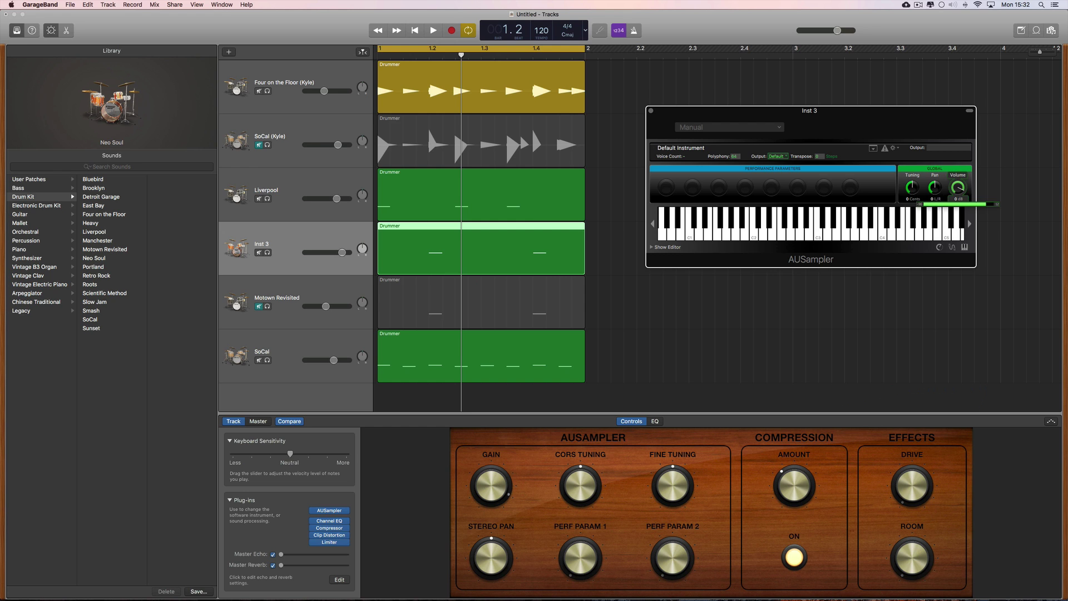
key("space")
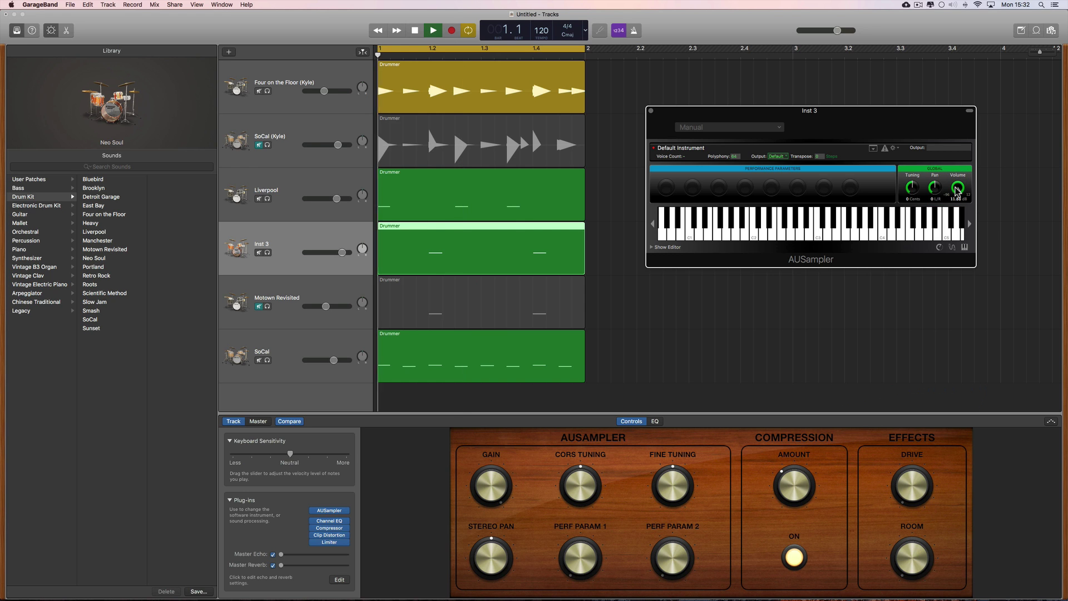
- Lower the Inst 3 track volume to -4.8 dB and listen to the quieter snare
left_click(330, 253)
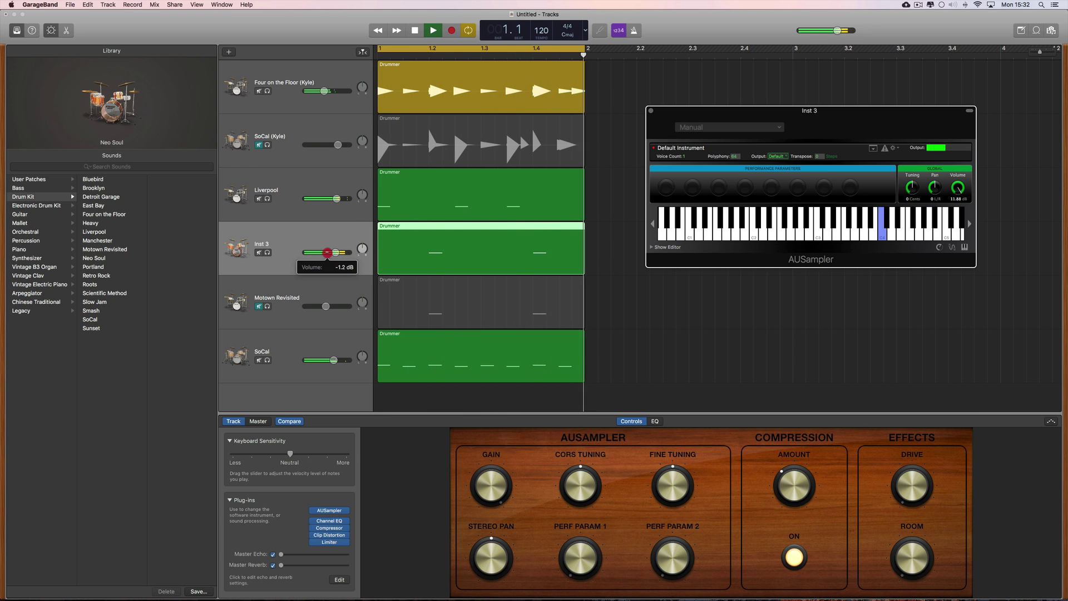
key("space")
left_click_drag(315, 252, 334, 256)
key("space")
key("space")
- Set AUSampler's output volume to 4.32 dB and bring Inst 3's track level to about -3 dB
left_click(958, 189)
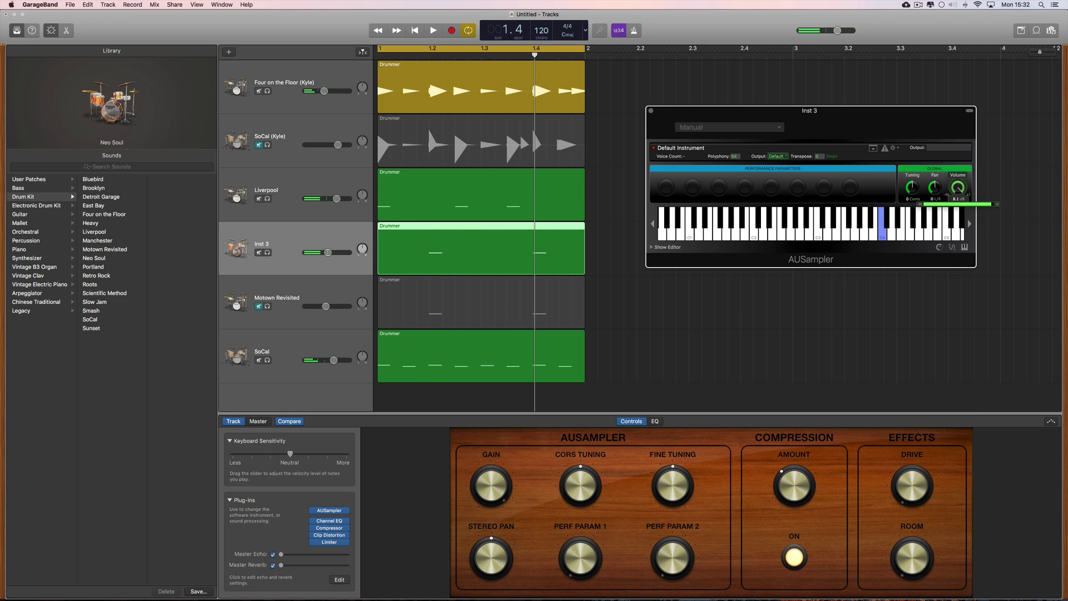
key("space")
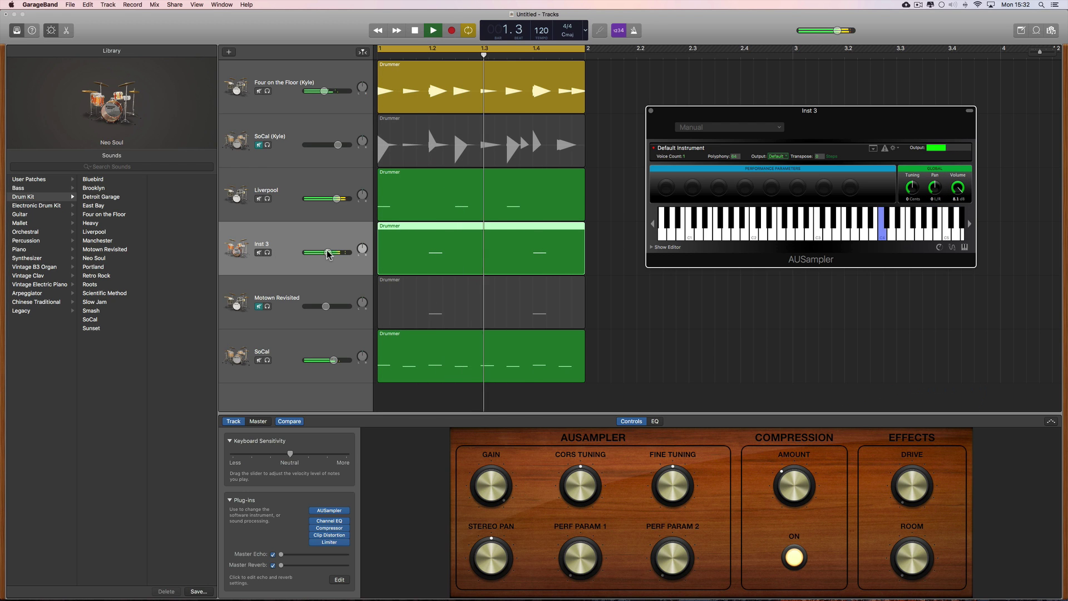
key("space")
left_click(959, 190)
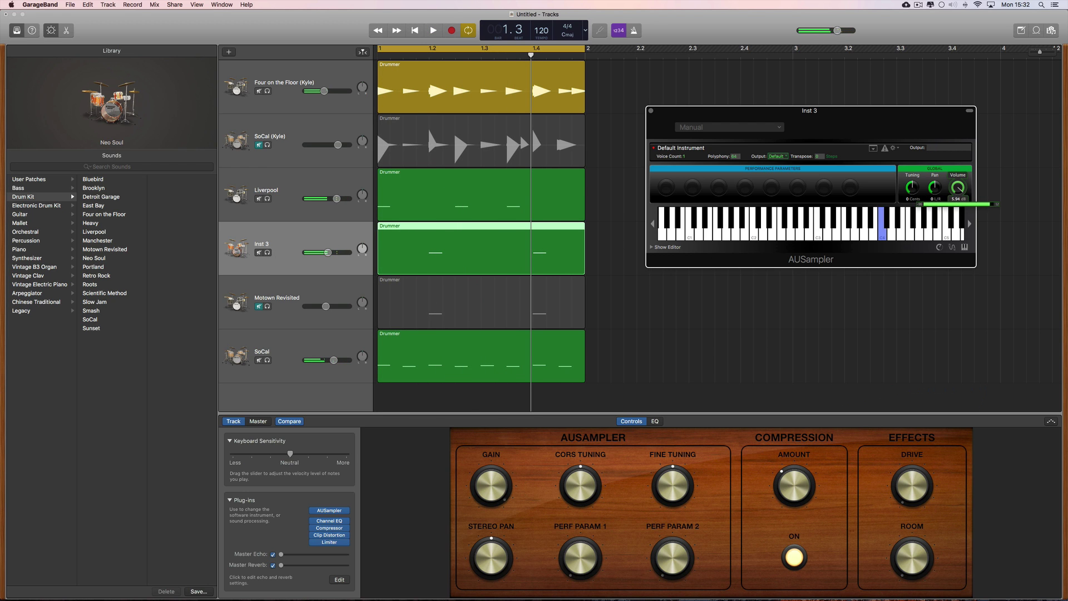
left_click_drag(958, 190, 958, 192)
key("space")
left_click_drag(328, 253, 336, 252)
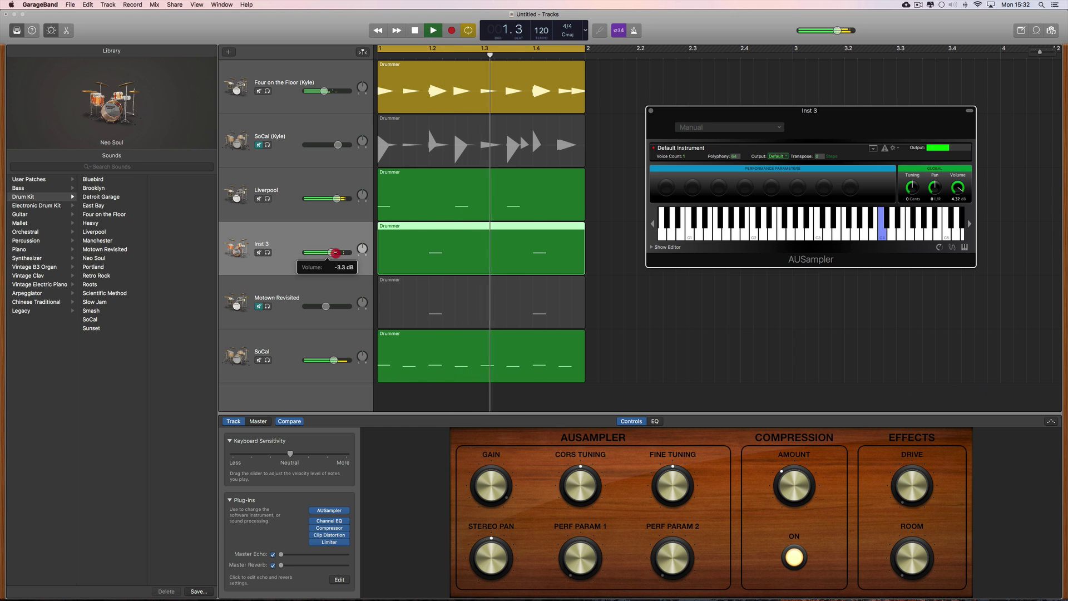
left_click(490, 389)
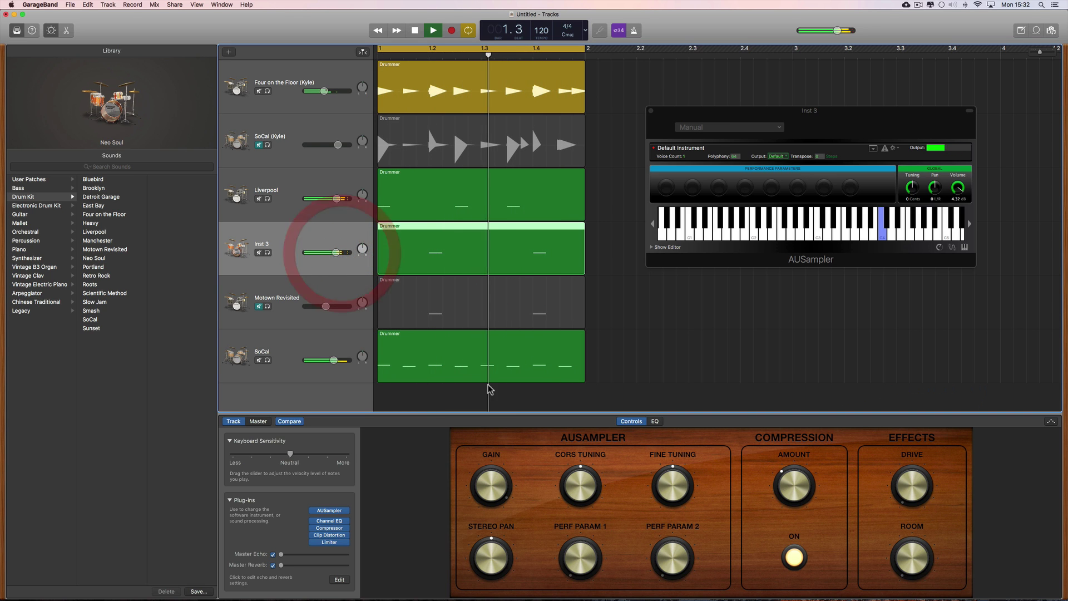
- Raise the Master Echo level slightly while the song plays
key("space")
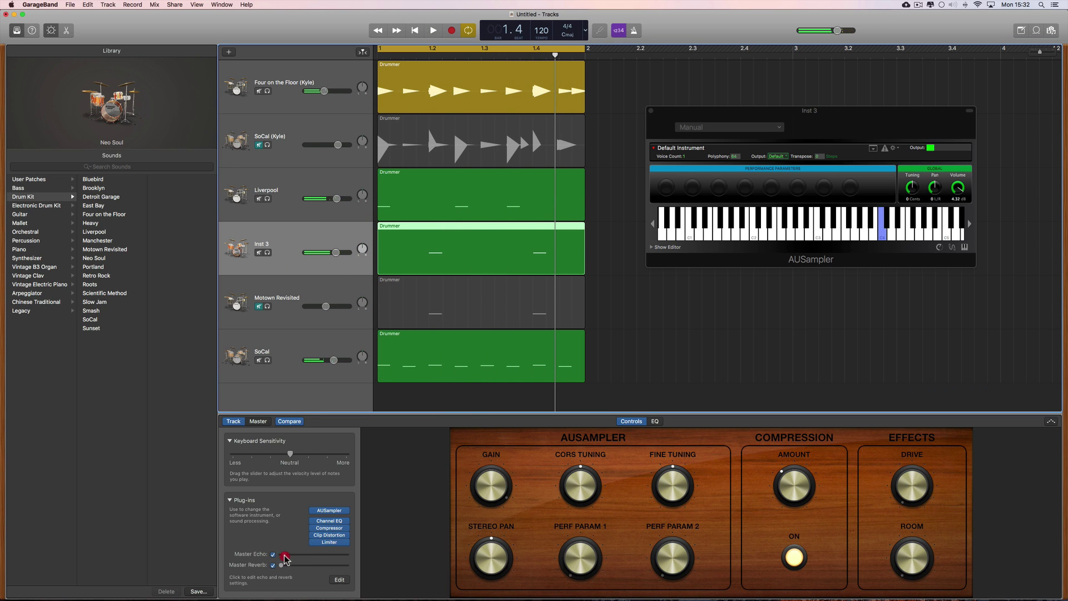
key("space")
left_click_drag(286, 556, 296, 558)
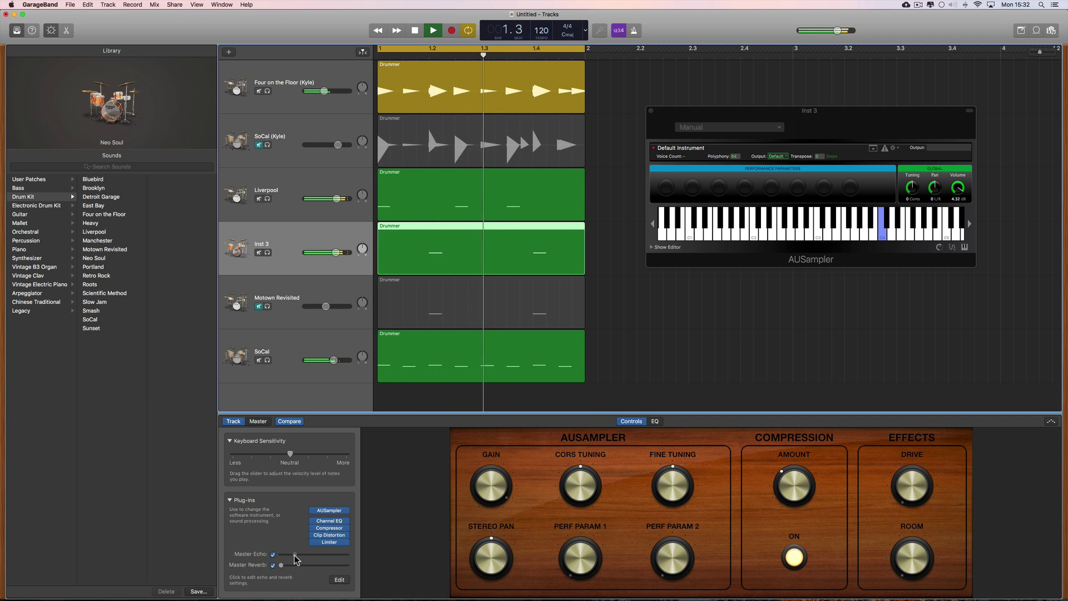
left_click(296, 557)
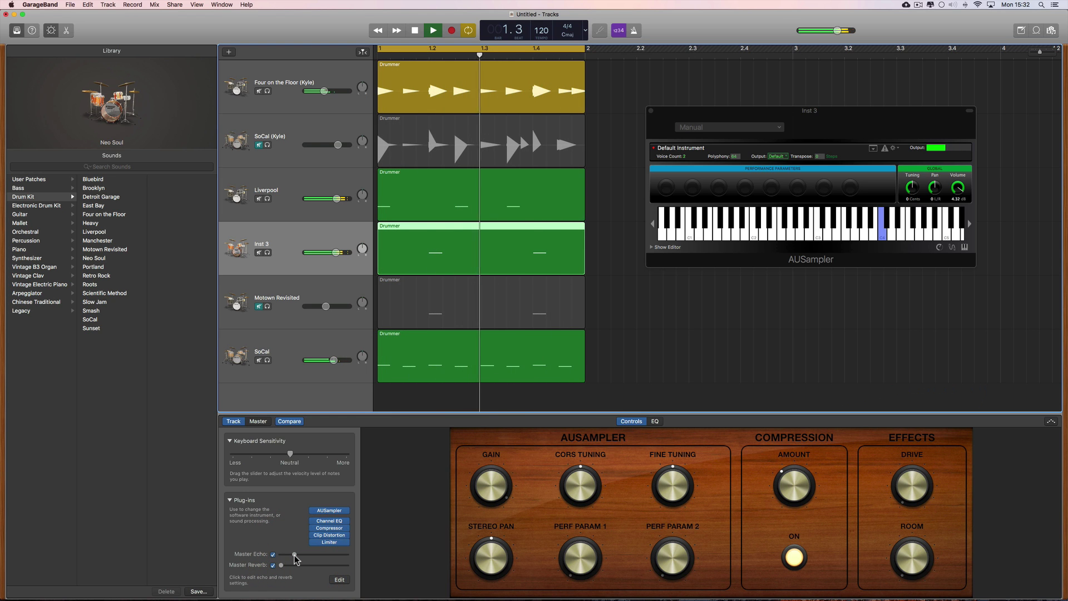
key("space")
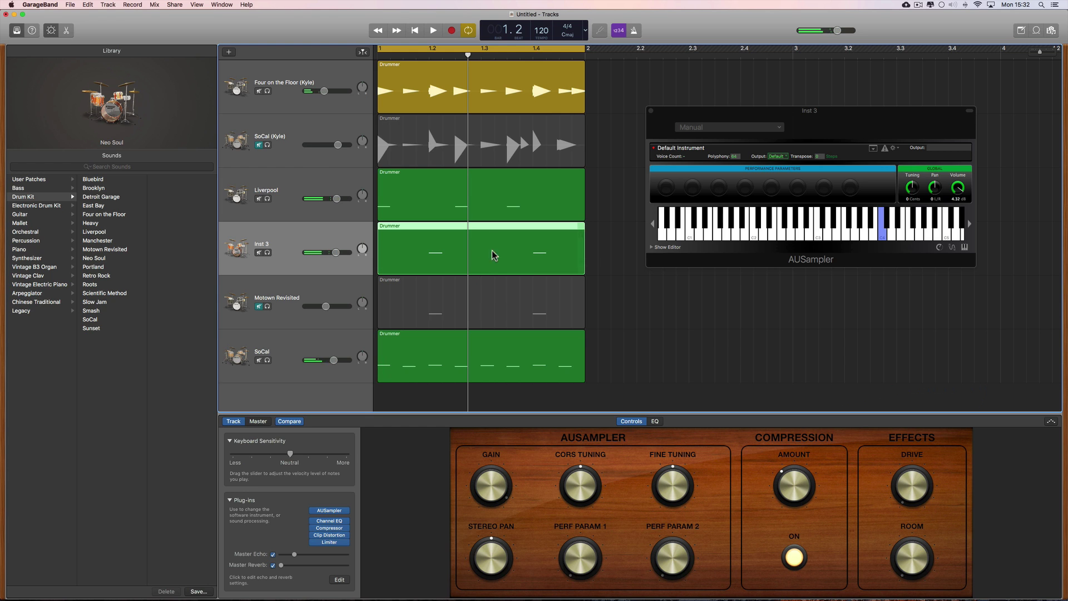
- Unmute Motown Revisited, lower its volume to -9.8 dB, then mute it again
left_click(260, 307)
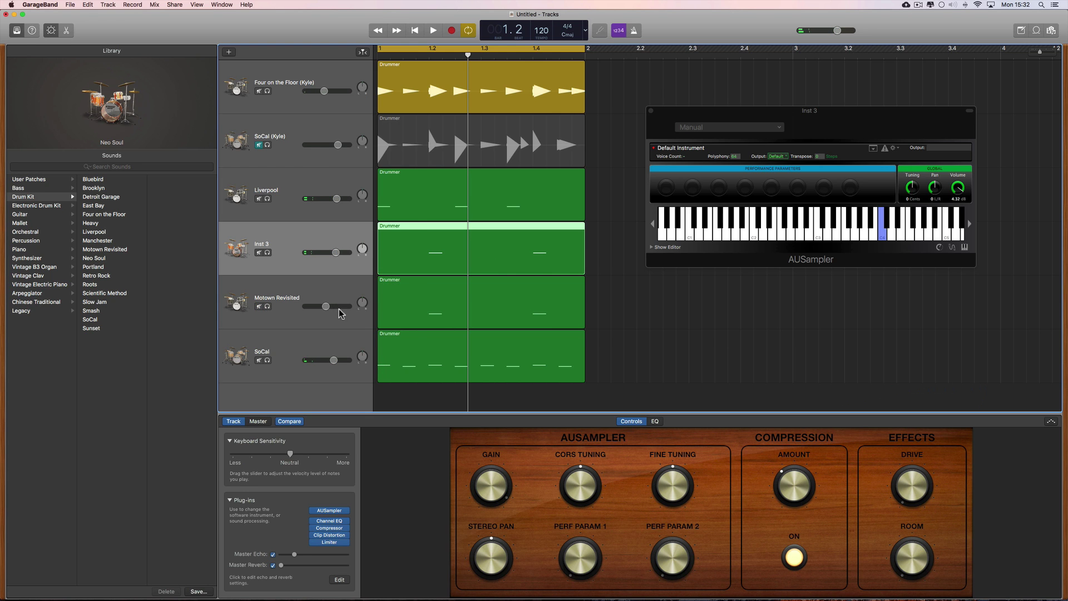
key("space")
left_click_drag(326, 306, 323, 306)
key("space")
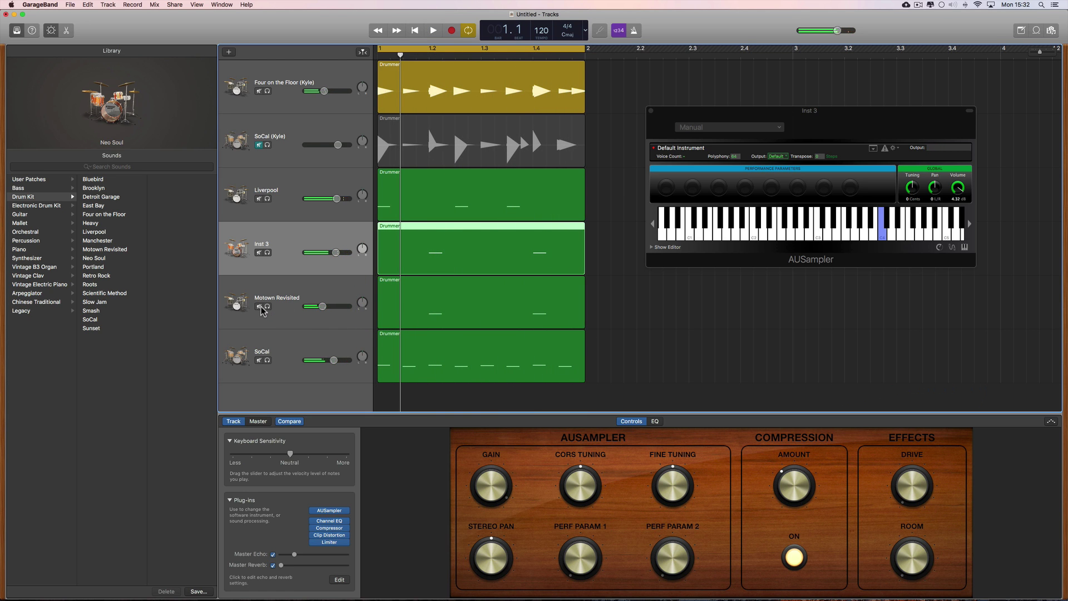
left_click(260, 307)
key("space")
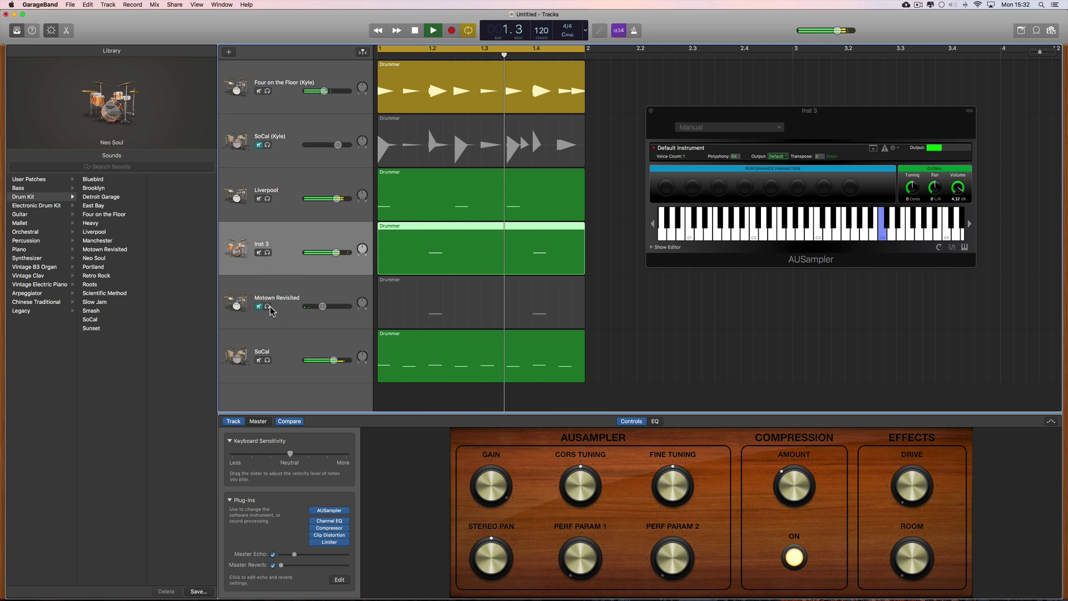
key("space")
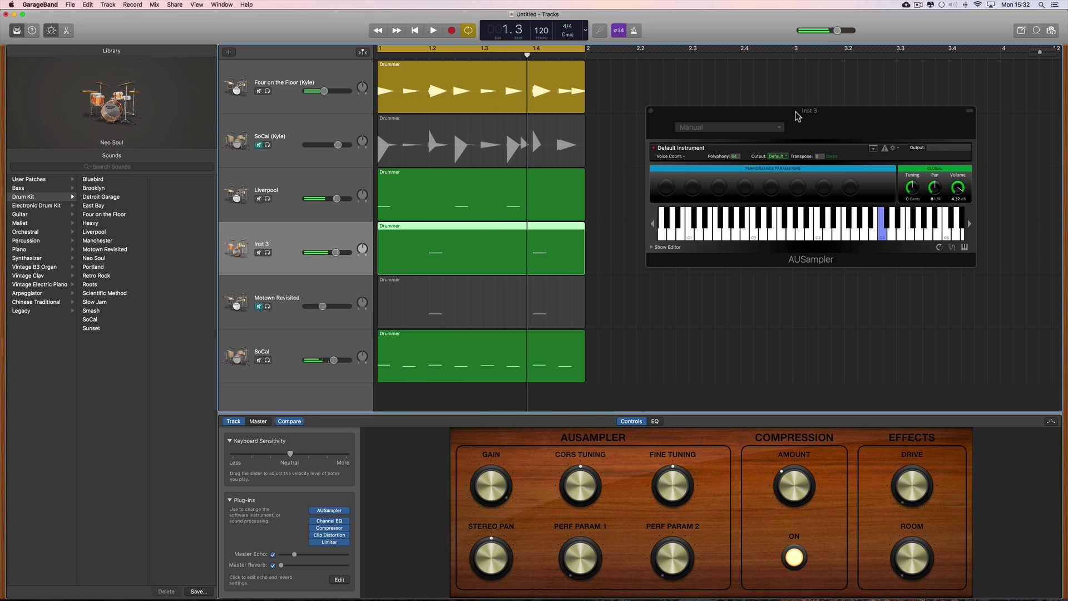
- Expand the AUSampler editor to show Layer 1's settings, toggling its filter on and back off
left_click_drag(795, 112, 776, 122)
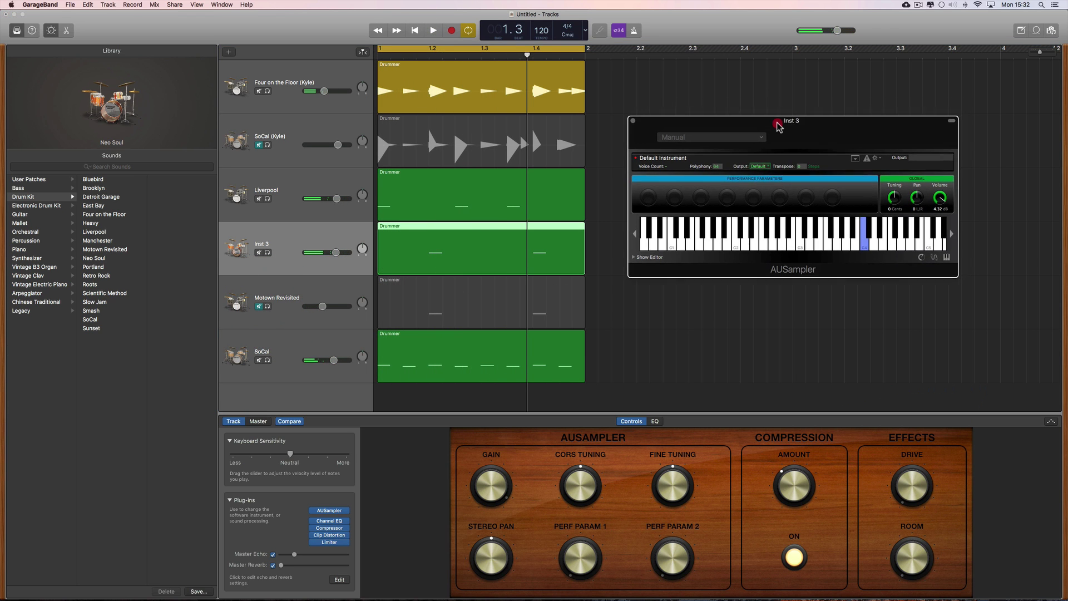
left_click(633, 259)
left_click(632, 259)
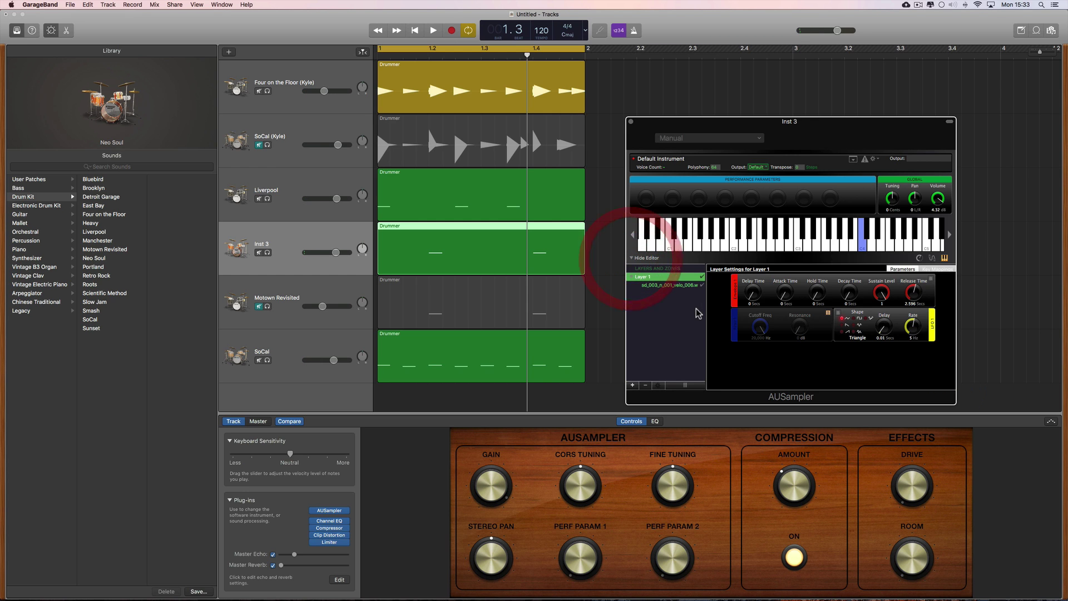
left_click(754, 295)
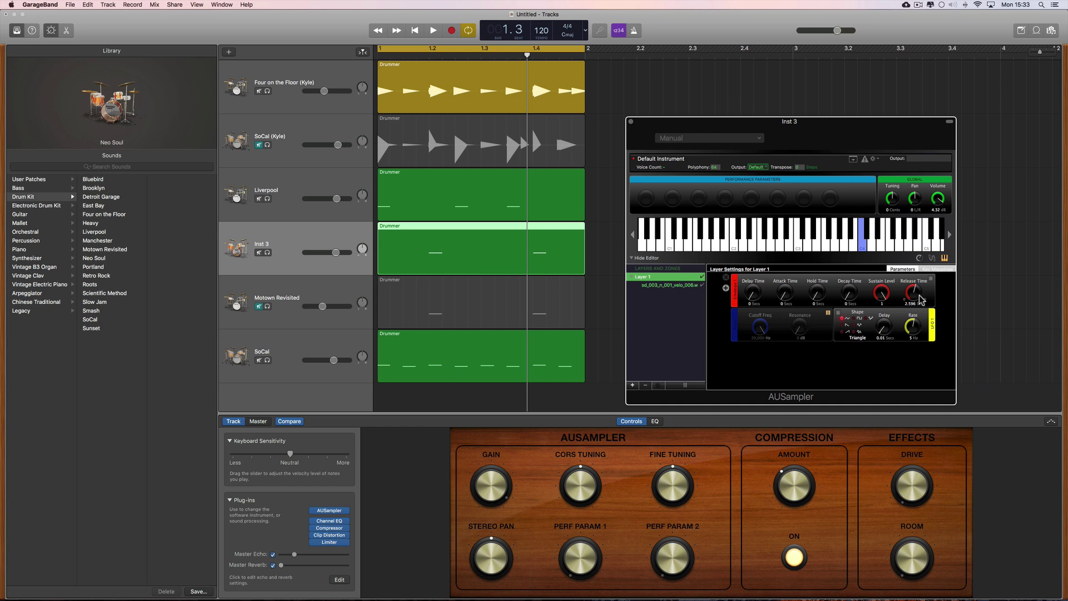
left_click(829, 313)
left_click(829, 314)
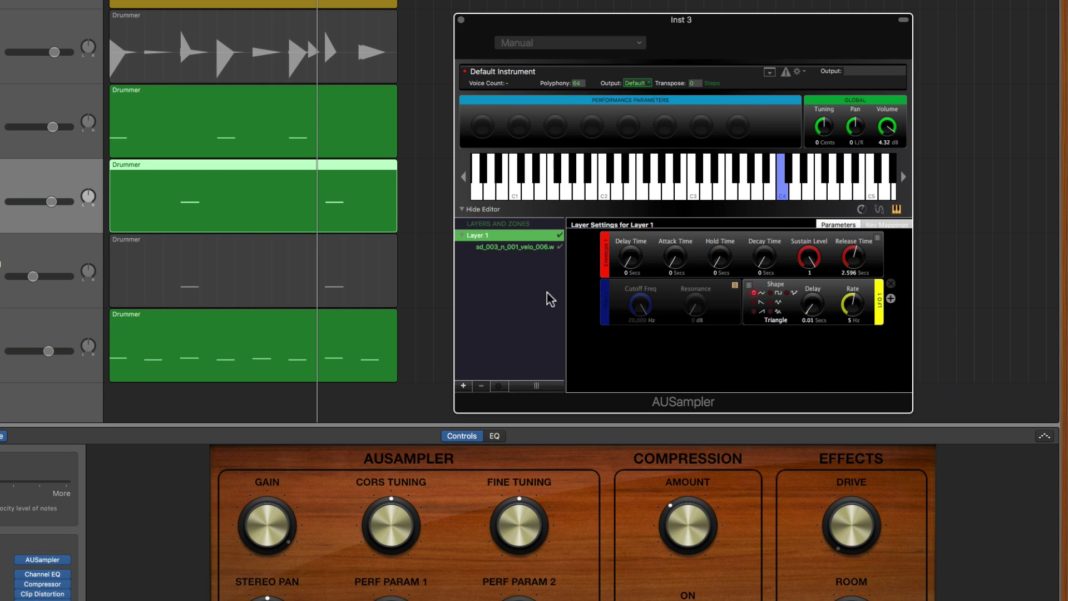
- Add a Layer 1 zone loaded with sd_003_n_001_velo_004.wav from the Drum2 folder
left_click(493, 249)
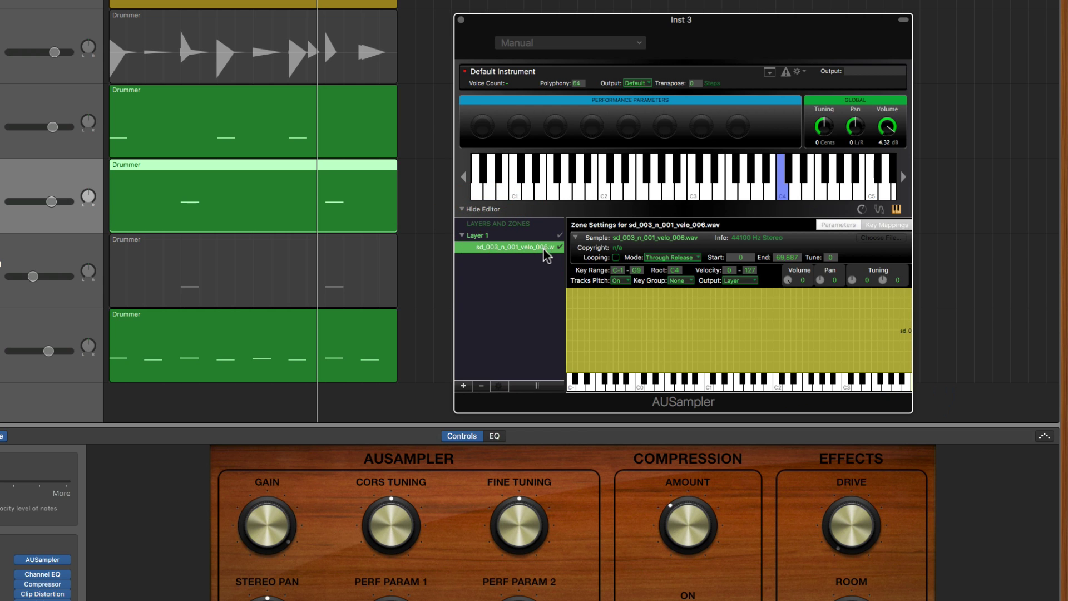
left_click(465, 386)
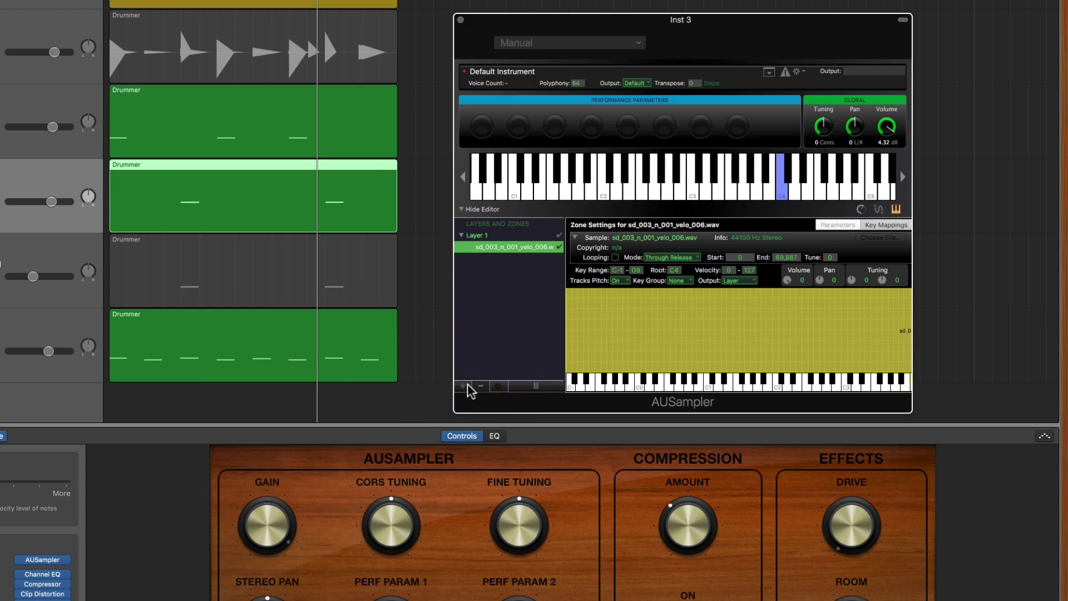
scroll(509, 351, "down", 20)
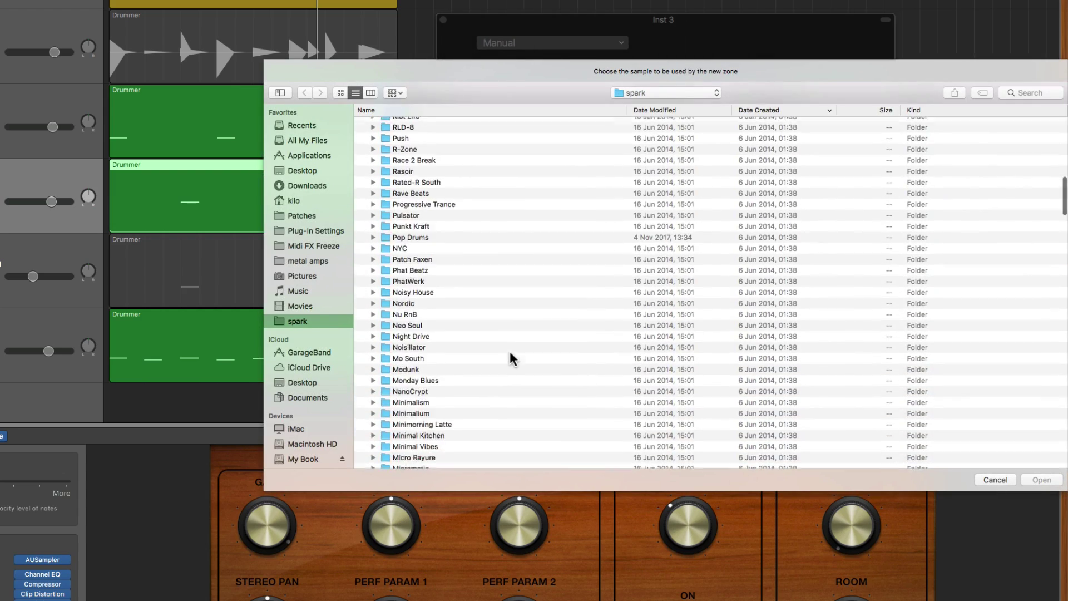
scroll(509, 351, "down", 5)
scroll(509, 352, "up", 10)
scroll(509, 353, "up", 3)
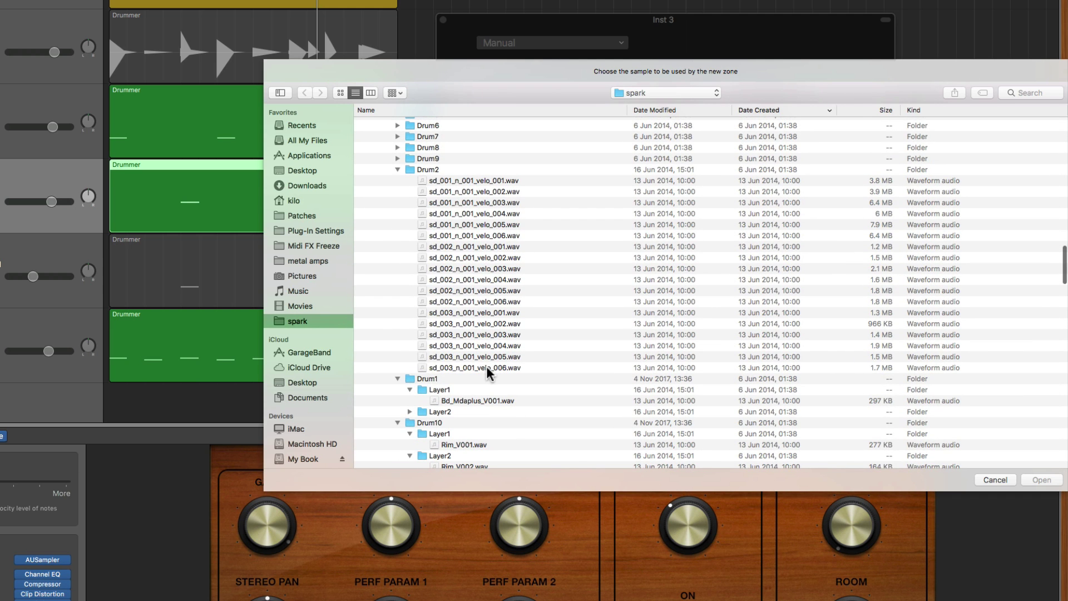
left_click(481, 368)
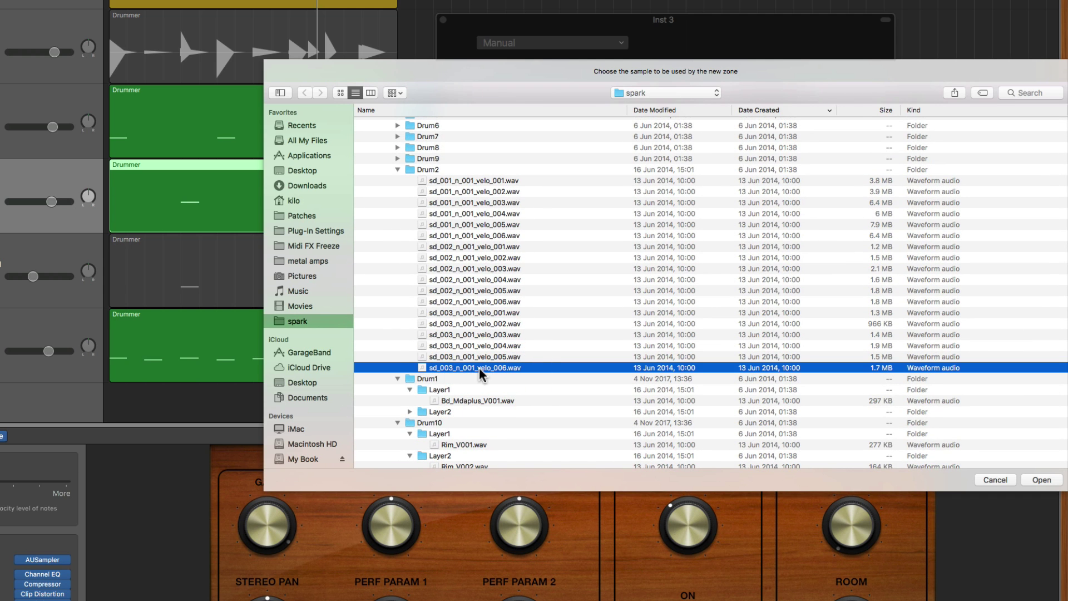
left_click(498, 344)
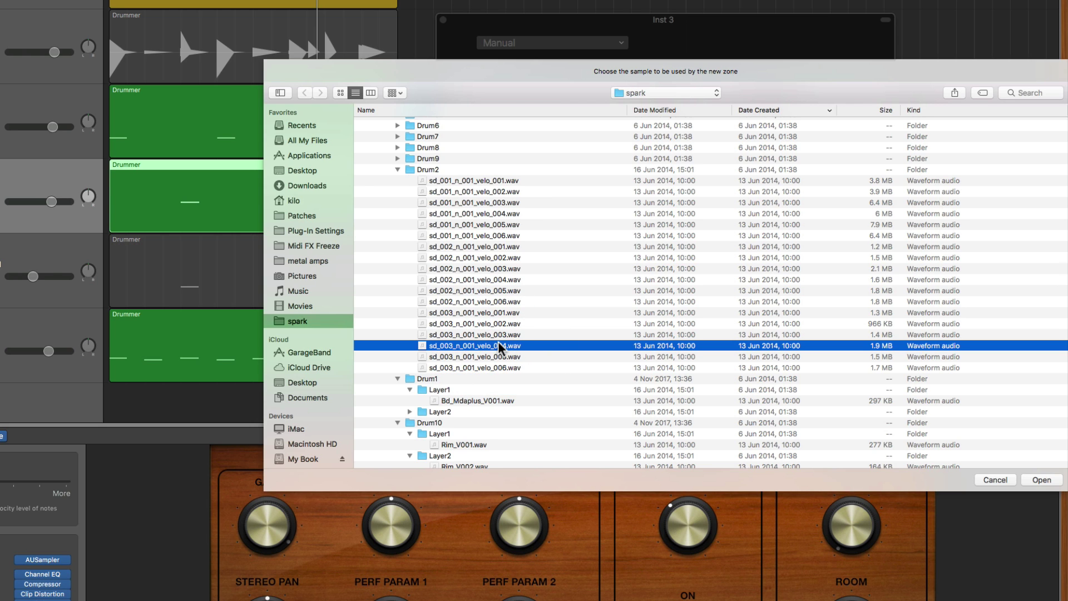
left_click(1040, 480)
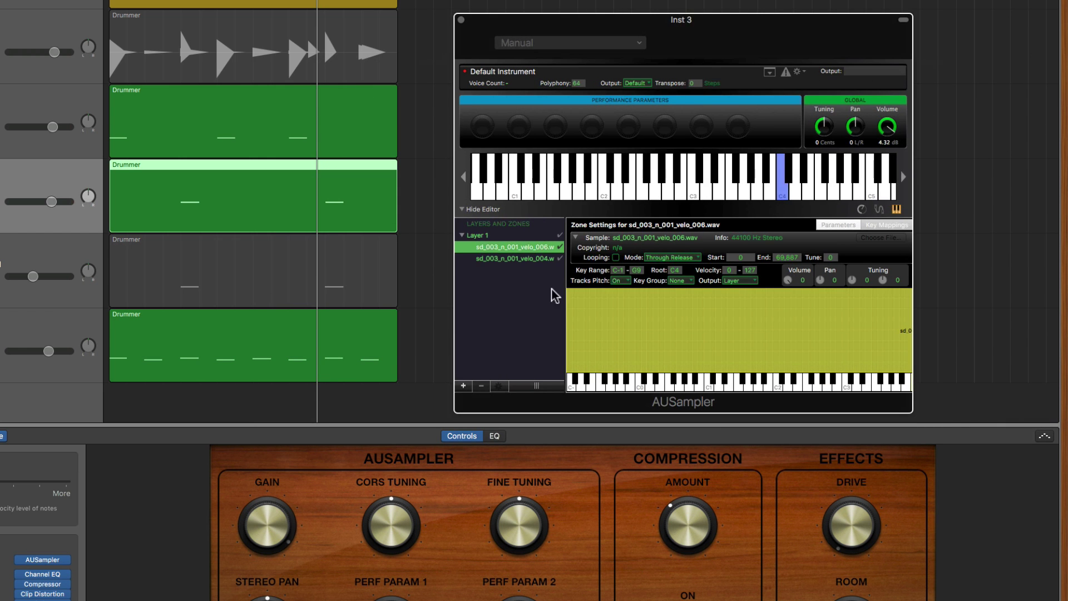
left_click(529, 259)
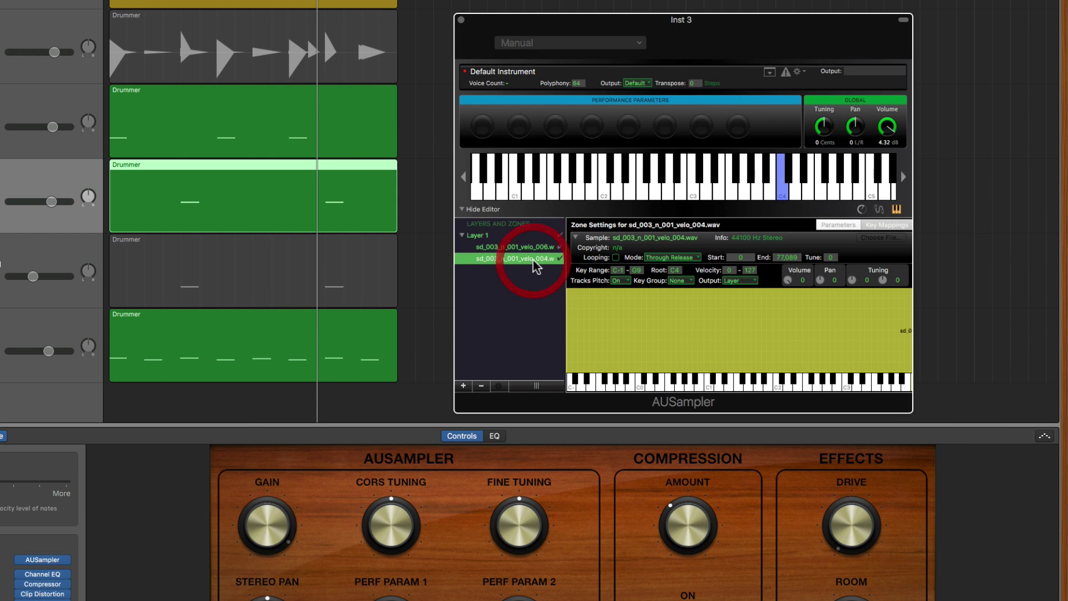
left_click(465, 386)
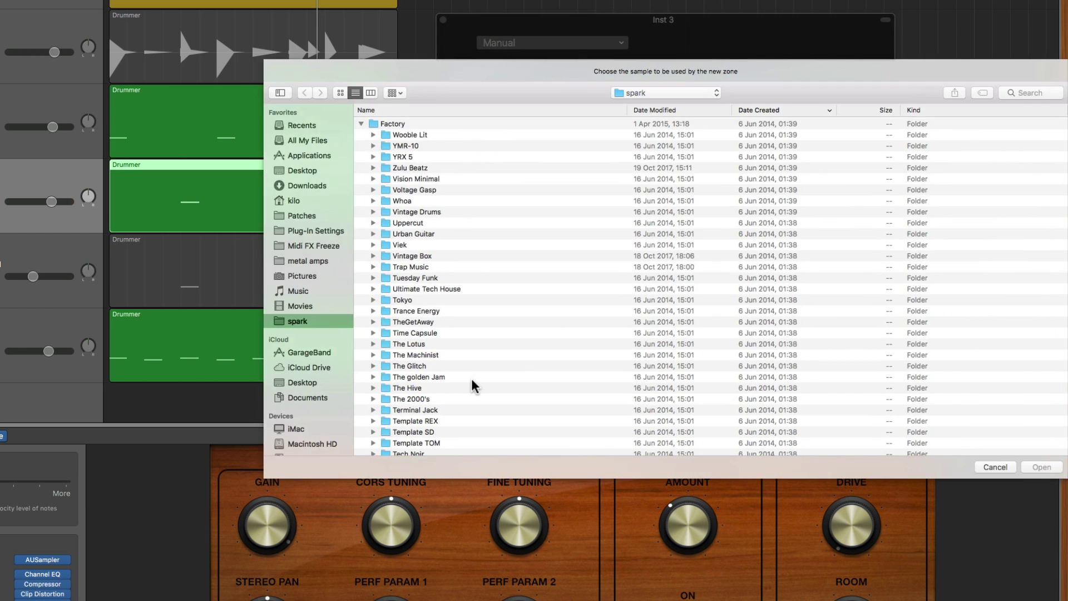
scroll(473, 386, "down", 10)
scroll(474, 386, "down", 15)
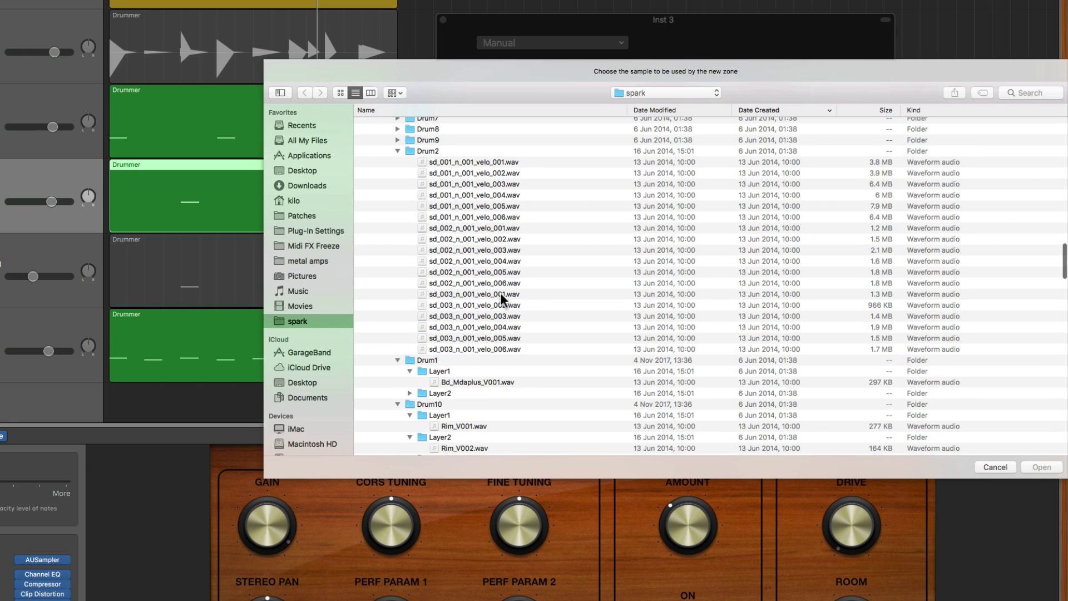
left_click(490, 295)
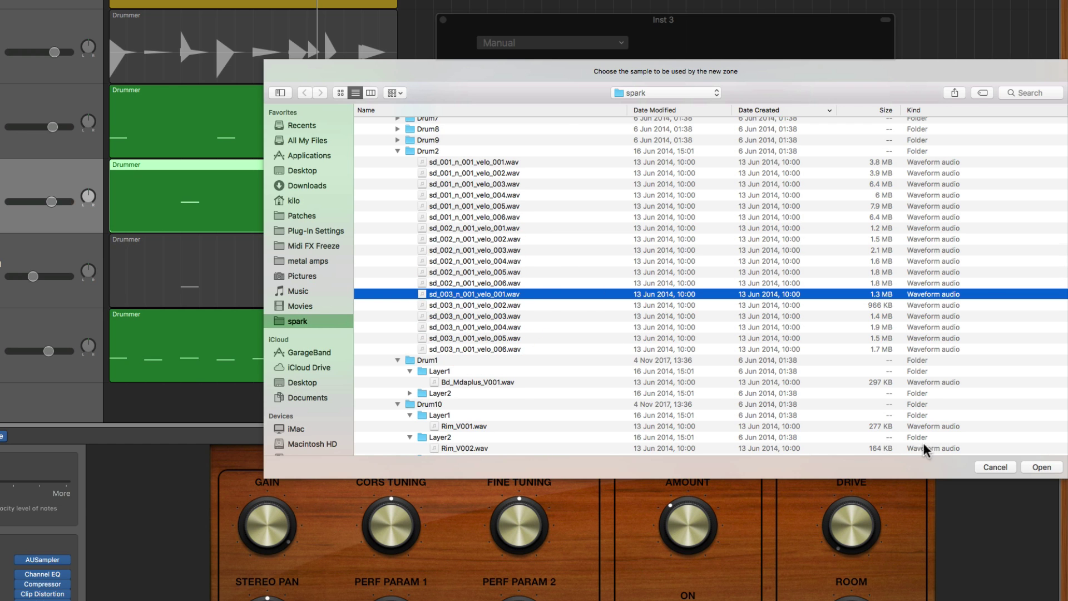
left_click(1043, 469)
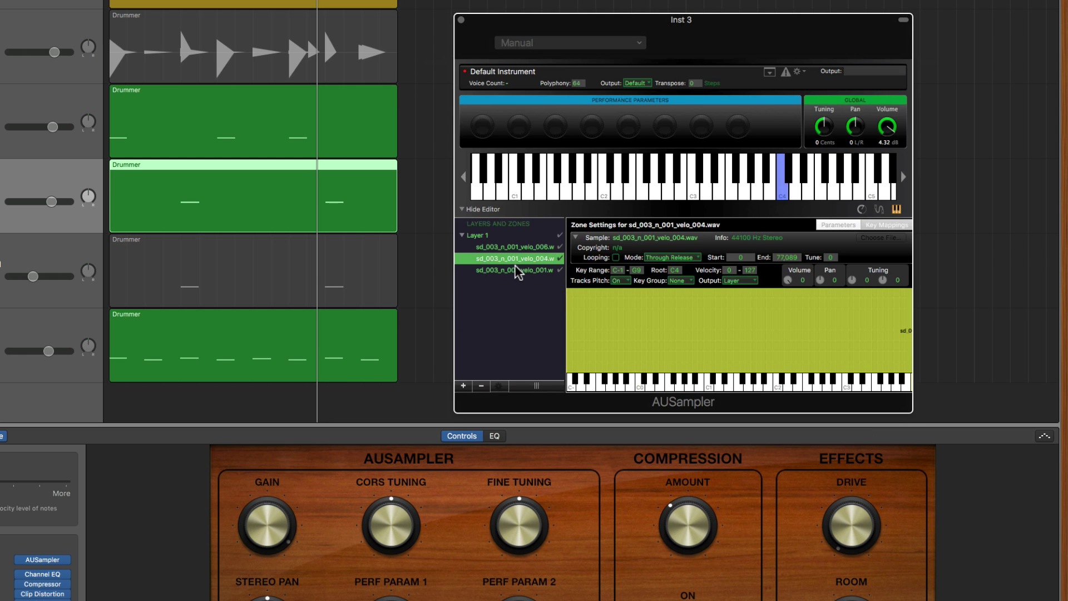
left_click(513, 271)
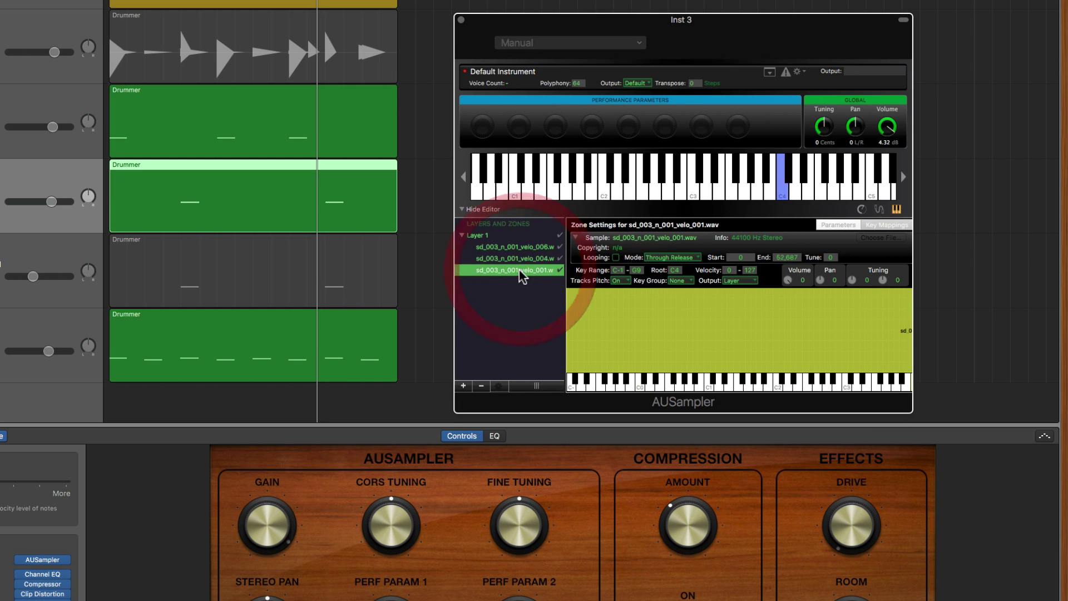
left_click(521, 259)
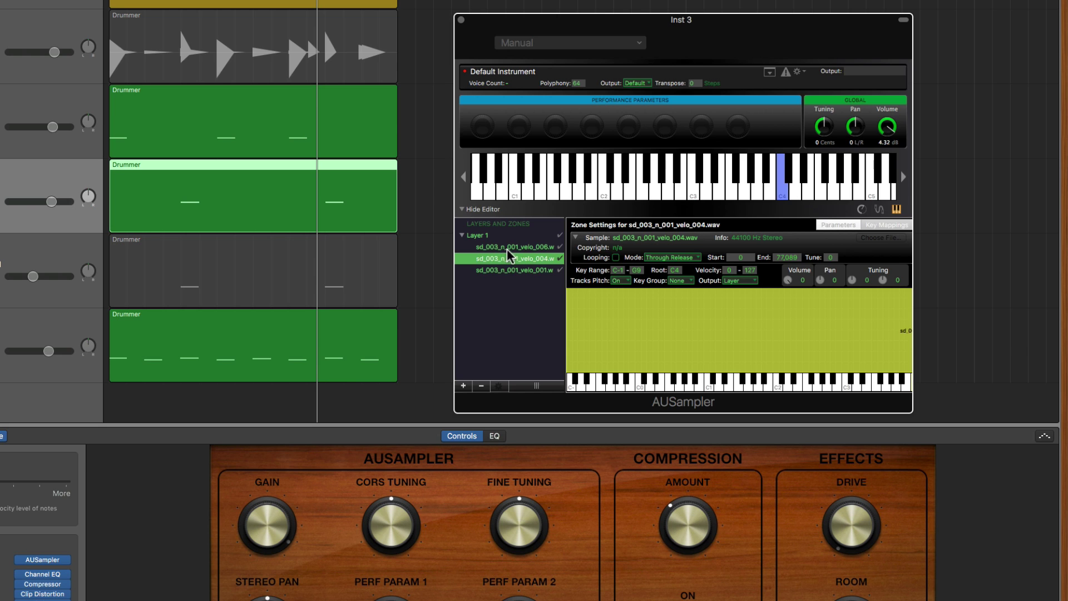
left_click(523, 270)
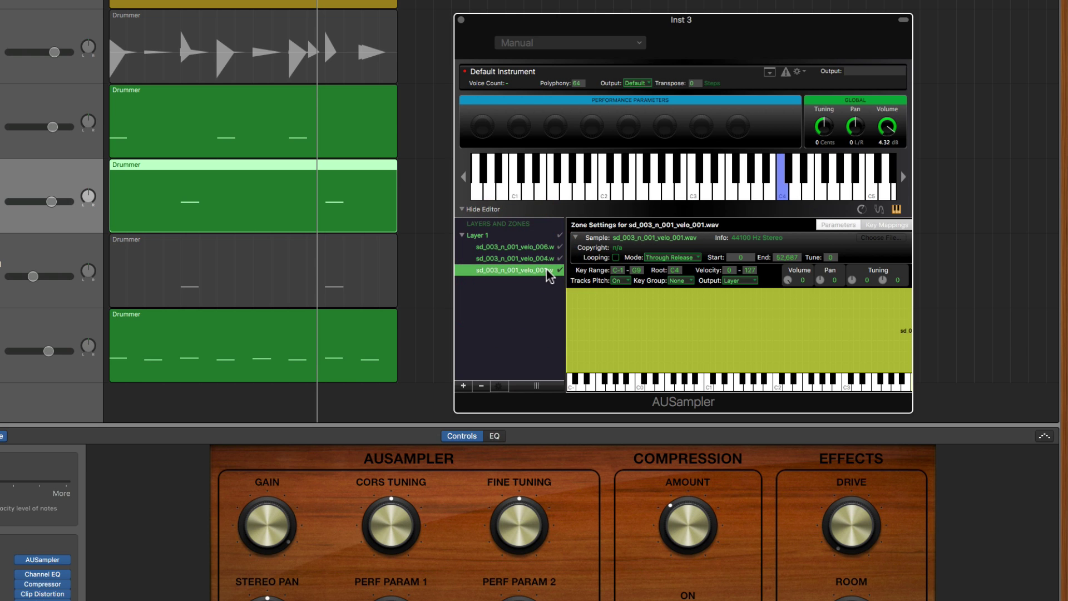
left_click(528, 259)
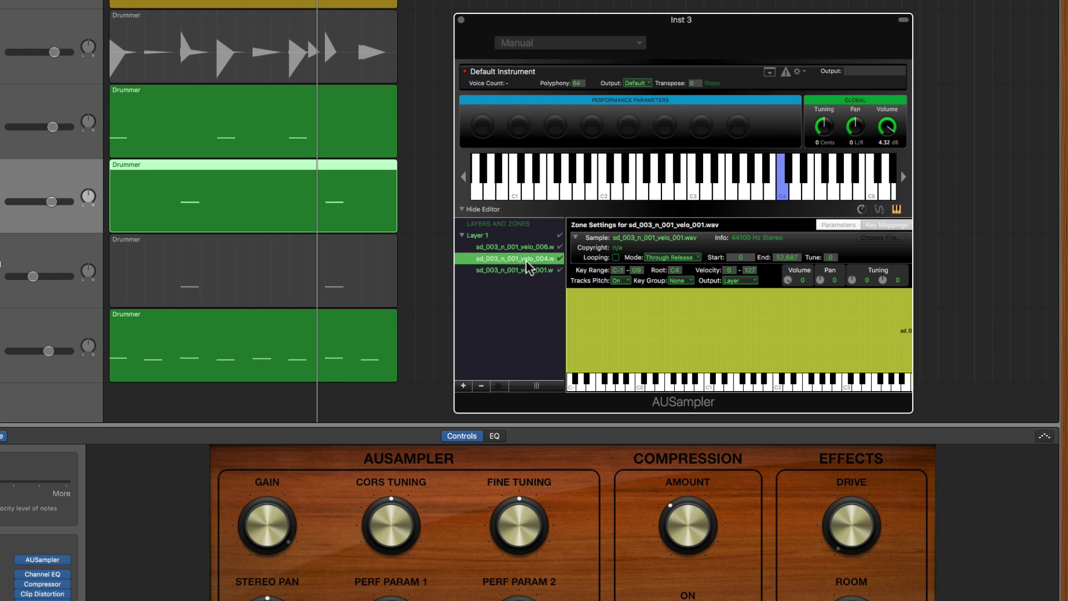
- Set the velo_006 zone's velocity range to 100–127
left_click(517, 248)
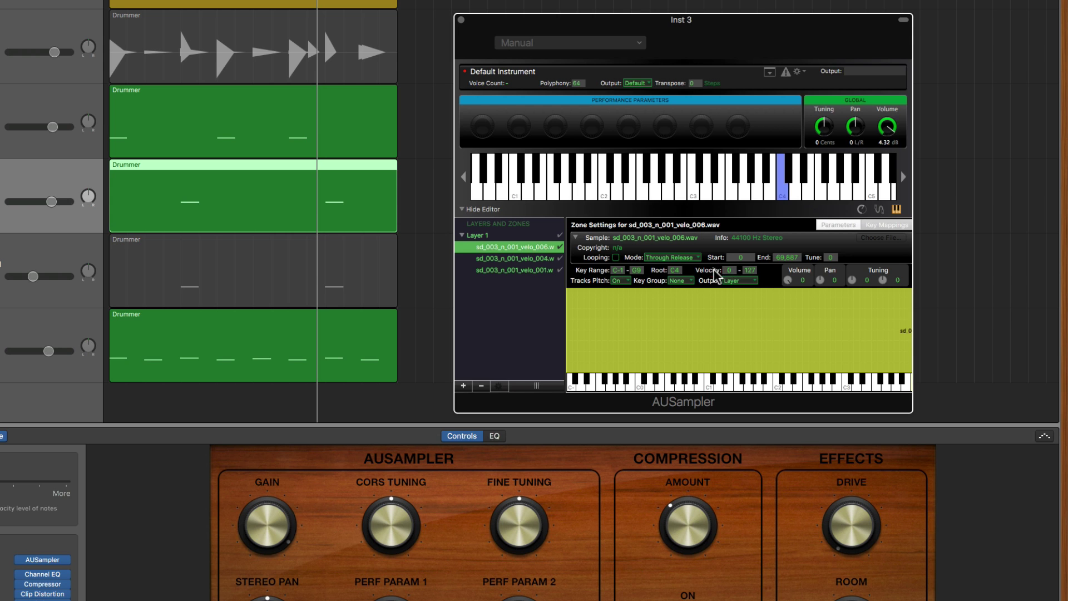
double_click(751, 271)
double_click(731, 271)
type("100")
key("Return")
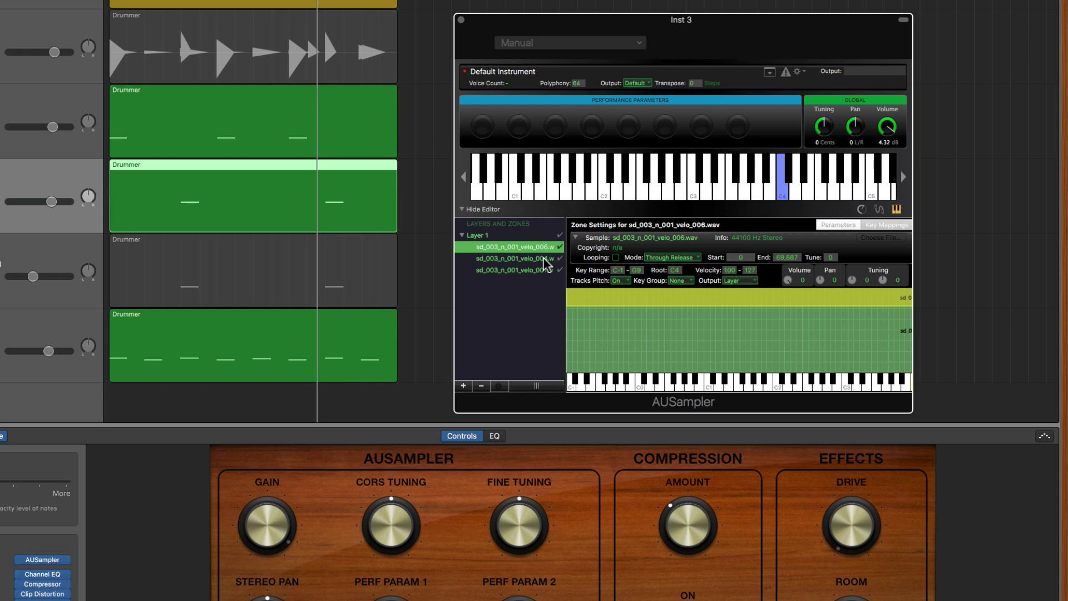
- Set the velo_004 zone's velocity range to 60–99
left_click(546, 259)
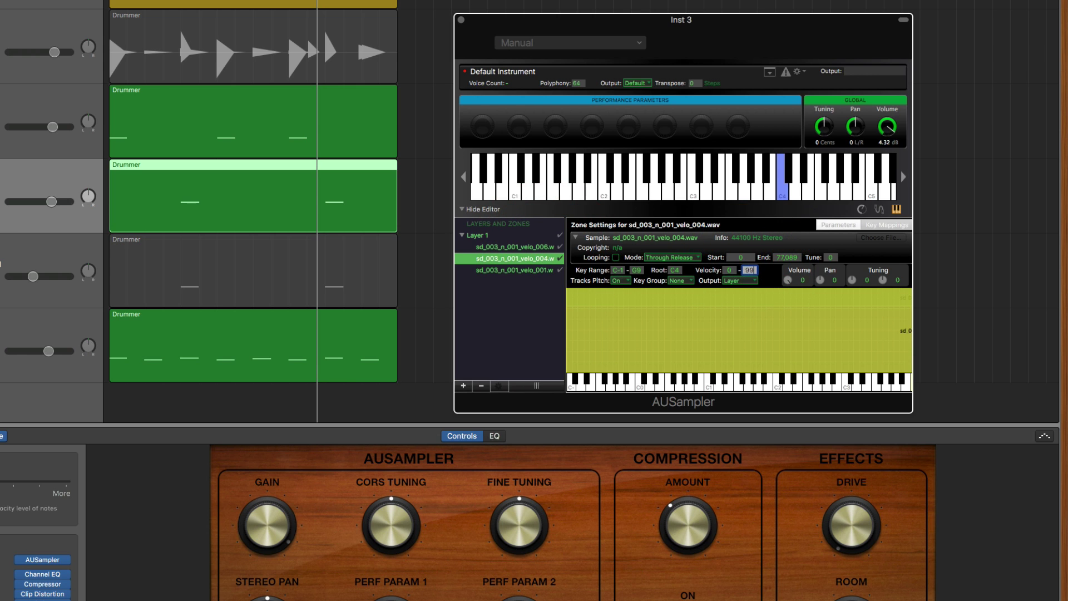
left_click(732, 270)
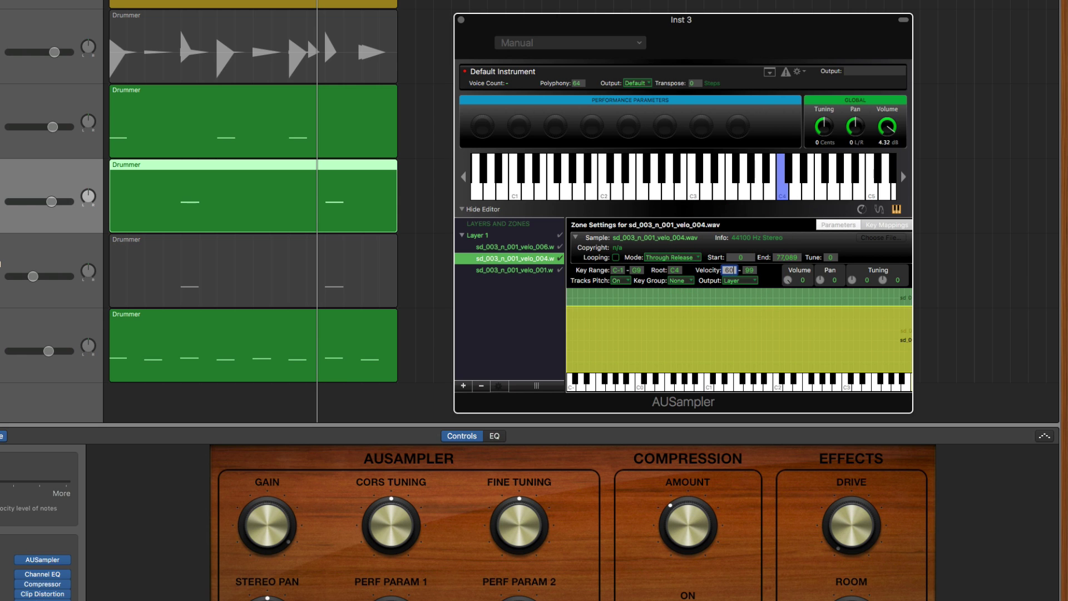
key("Return")
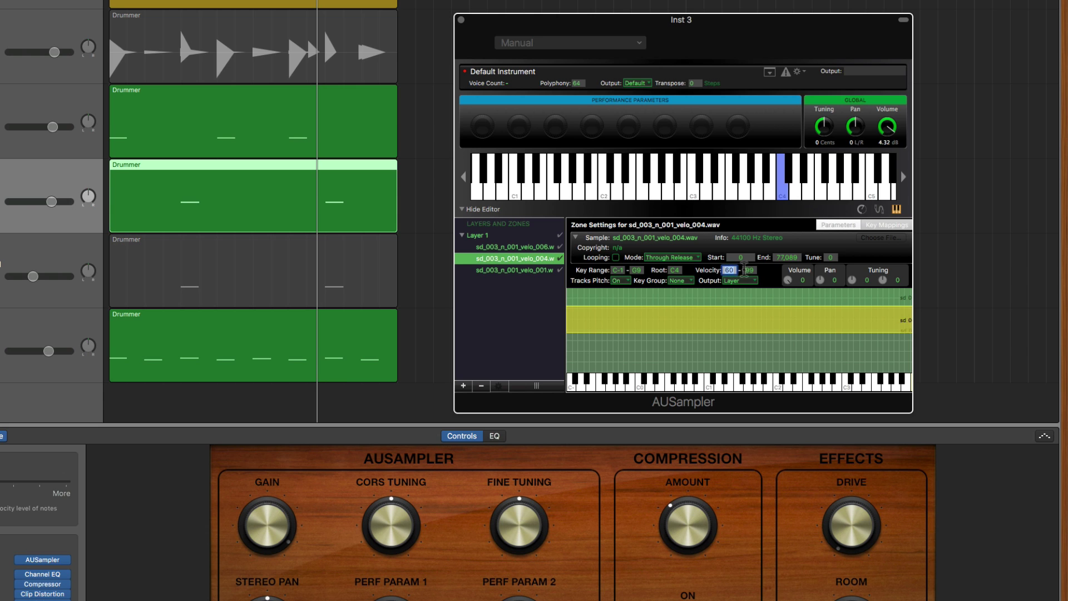
left_click(537, 261)
left_click(537, 246)
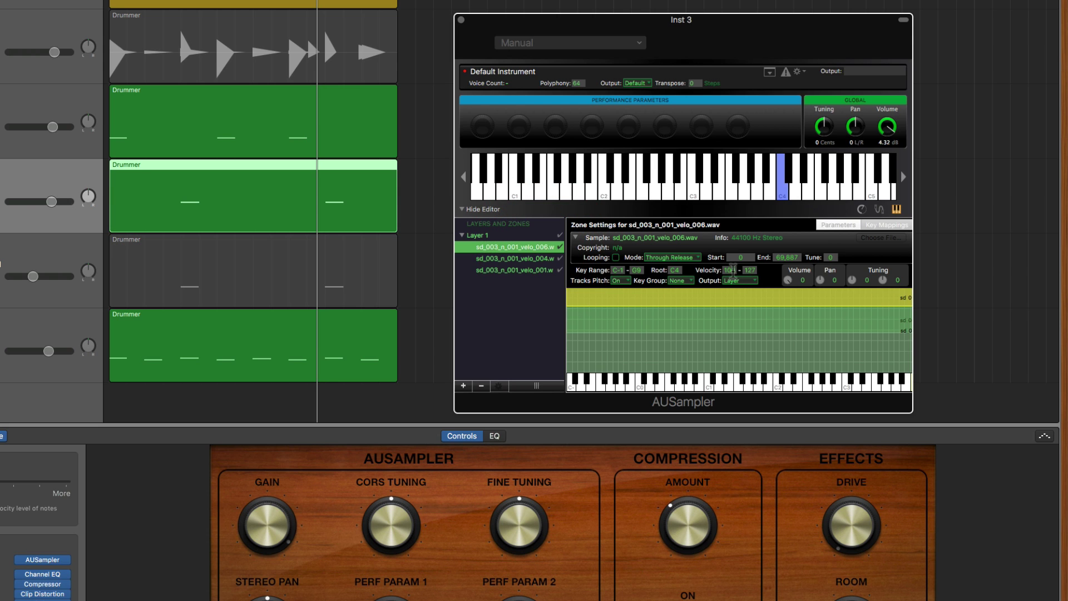
- Set the velo_001 zone's velocity range to 0–59 and recheck the other two zones
left_click(546, 270)
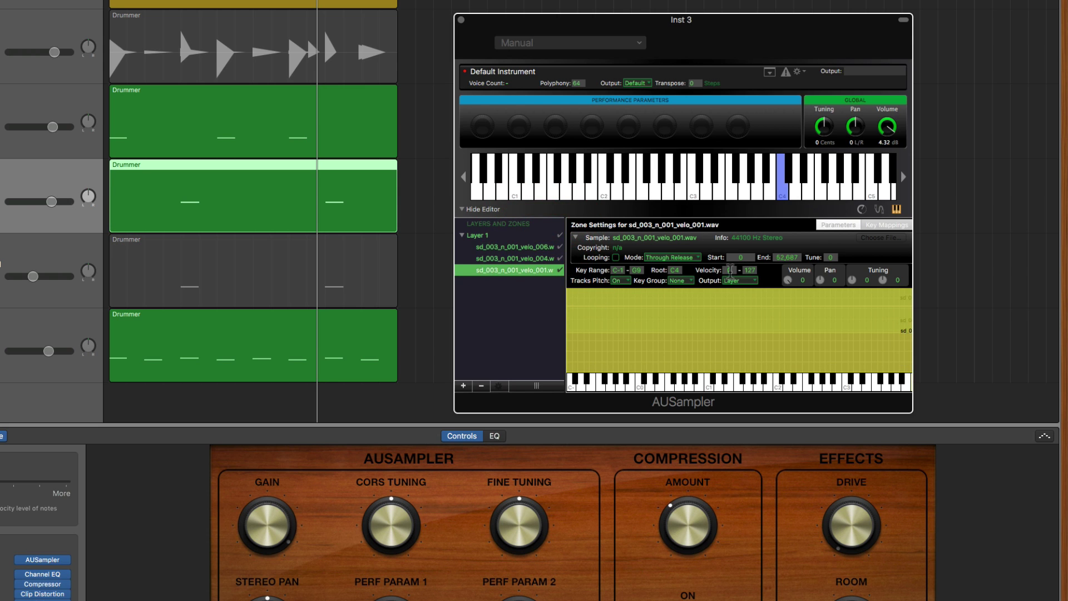
left_click(730, 271)
left_click(750, 271)
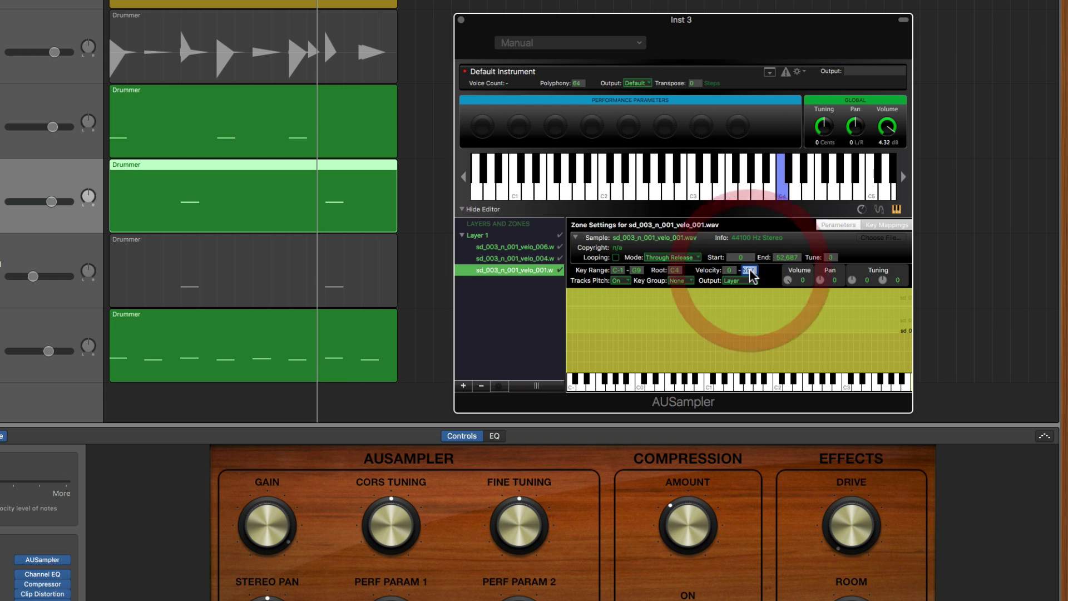
key("Return")
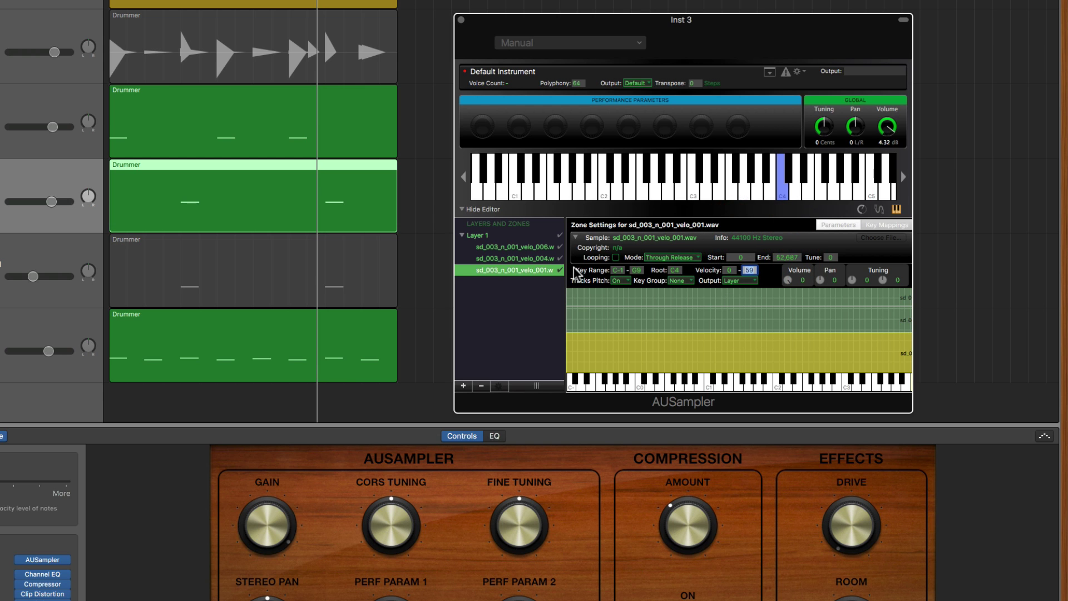
left_click(543, 273)
left_click(535, 259)
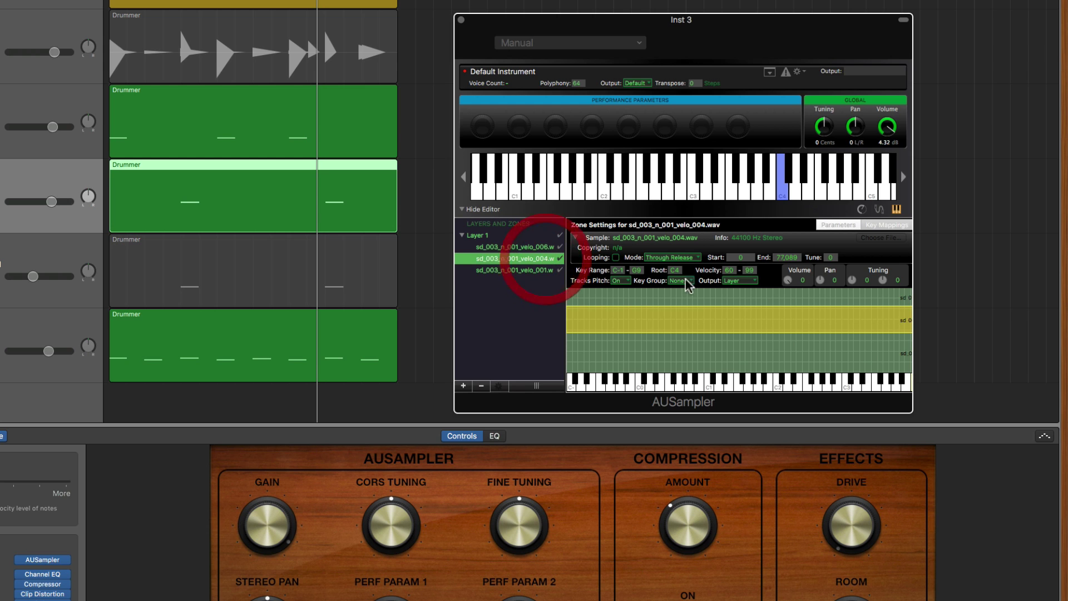
left_click(548, 247)
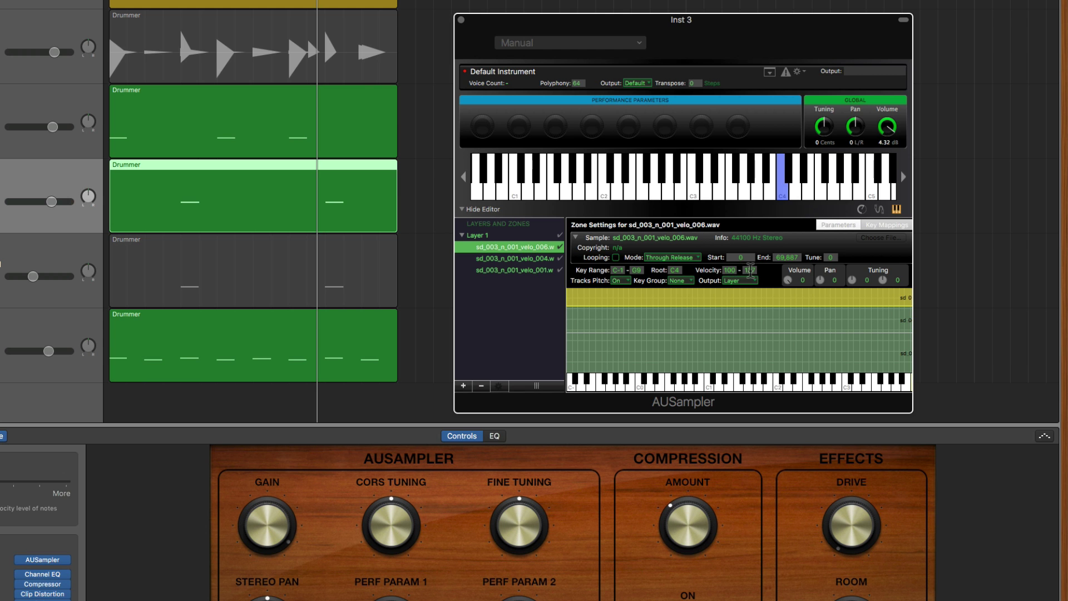
- Open the Drummer region's two snare notes, lower their velocity toward 51, and raise Inst 3's volume
left_click_drag(665, 20, 764, 0)
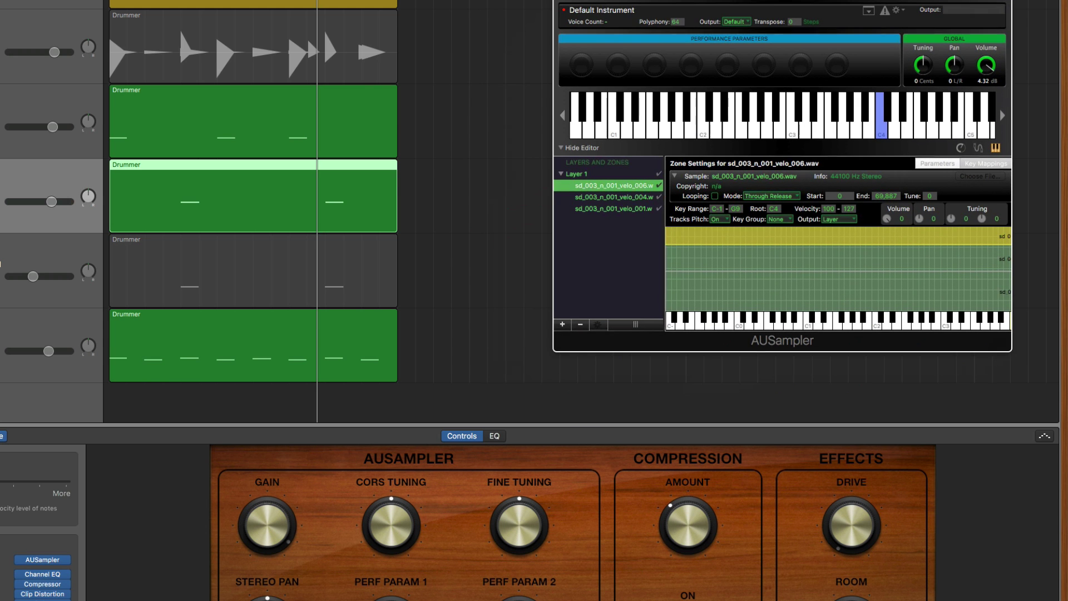
double_click(270, 198)
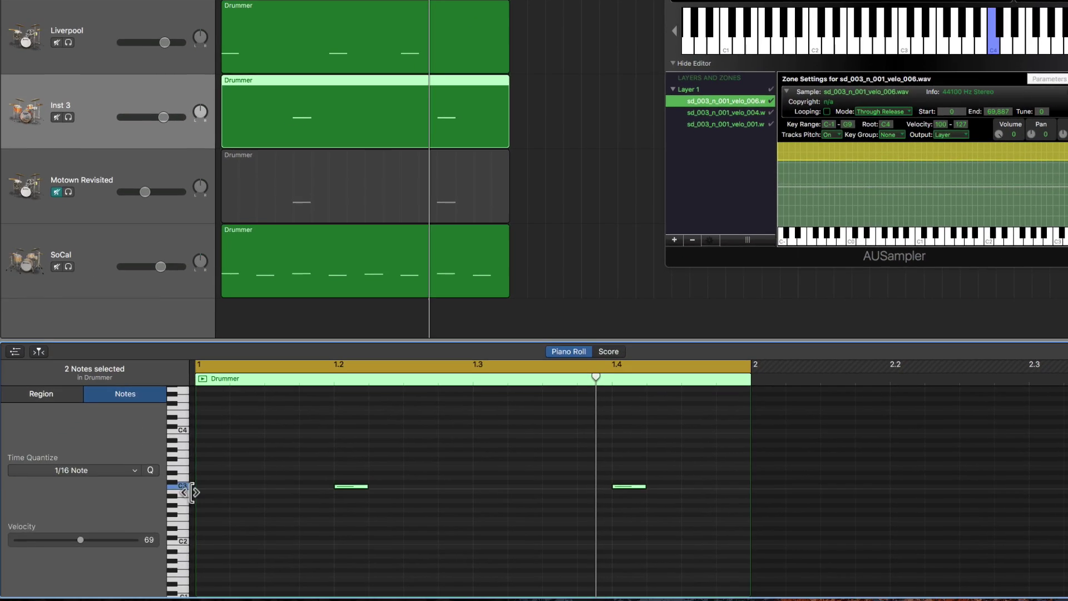
left_click_drag(81, 540, 71, 538)
key("space")
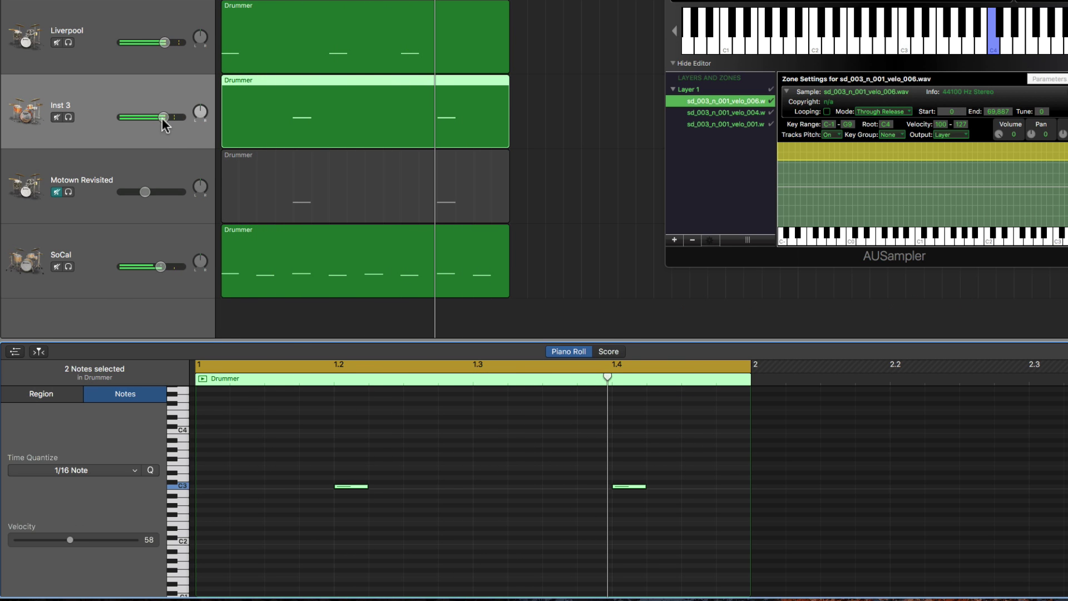
left_click_drag(163, 118, 186, 117)
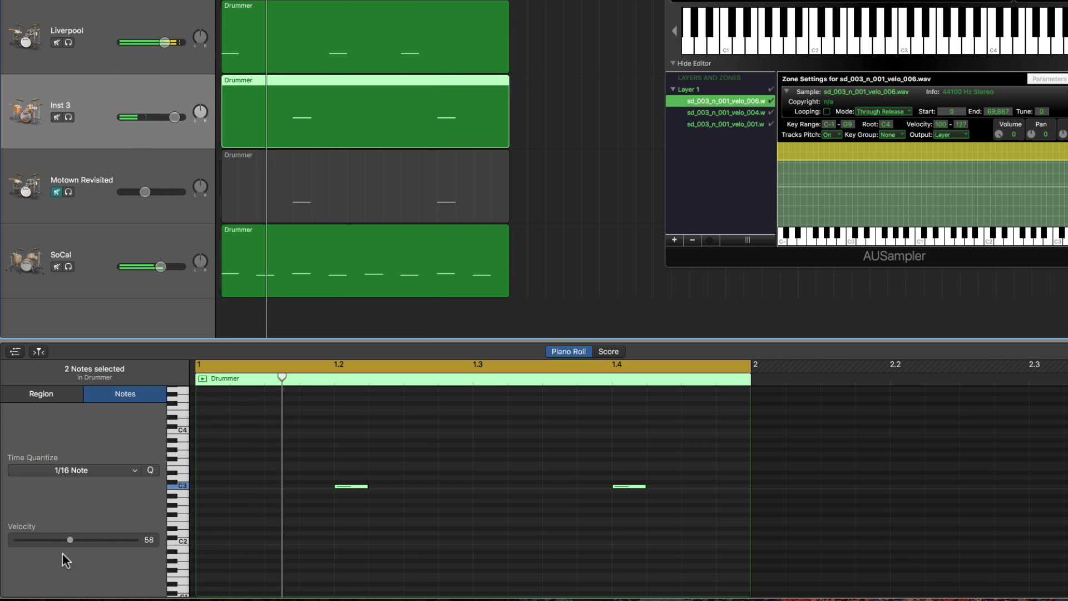
mouse_move(67, 541)
left_mouse_down()
mouse_move(42, 541)
mouse_move(77, 544)
left_mouse_up()
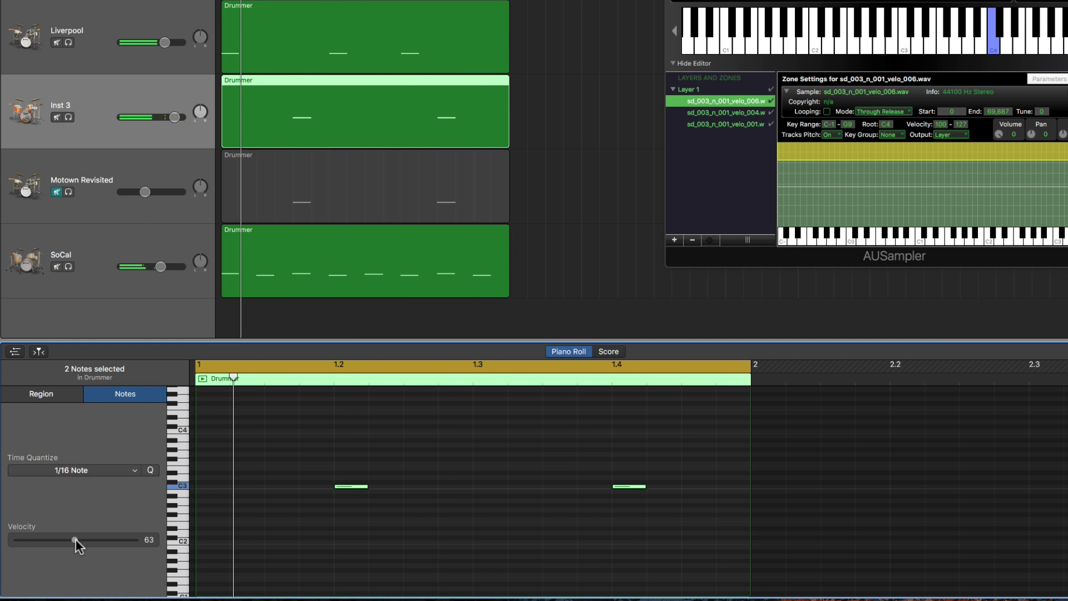
left_click_drag(76, 540, 65, 539)
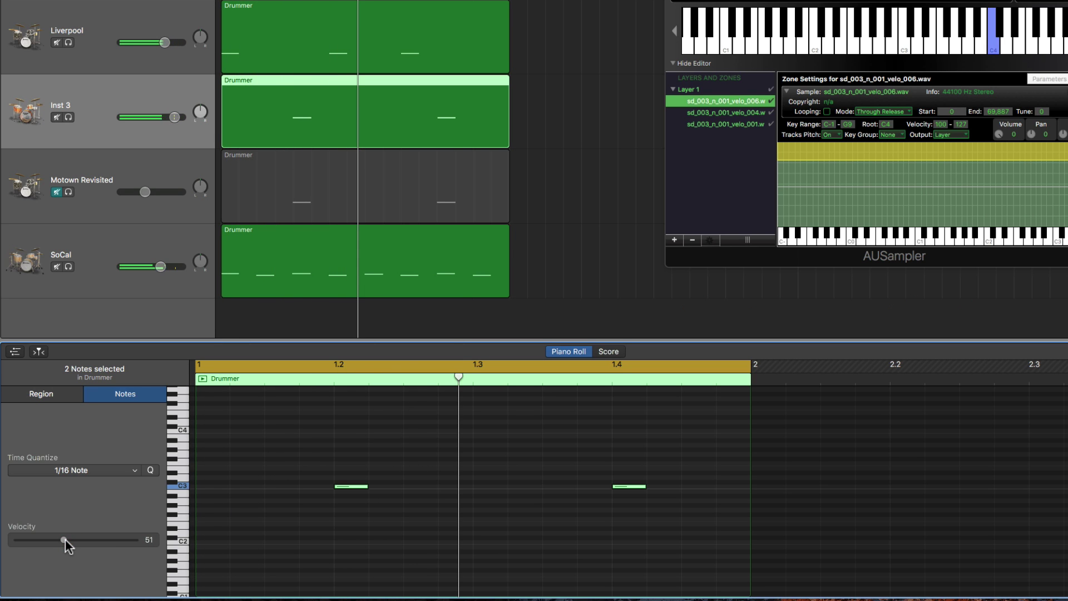
- Solo the Inst 3 track and play its snare part
left_click(67, 119)
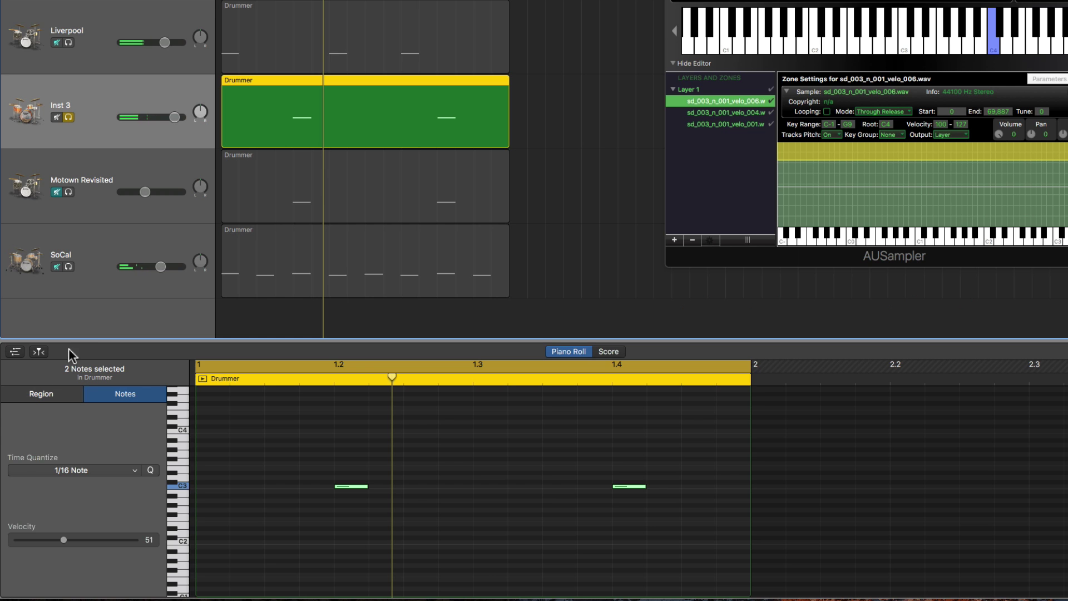
key("b")
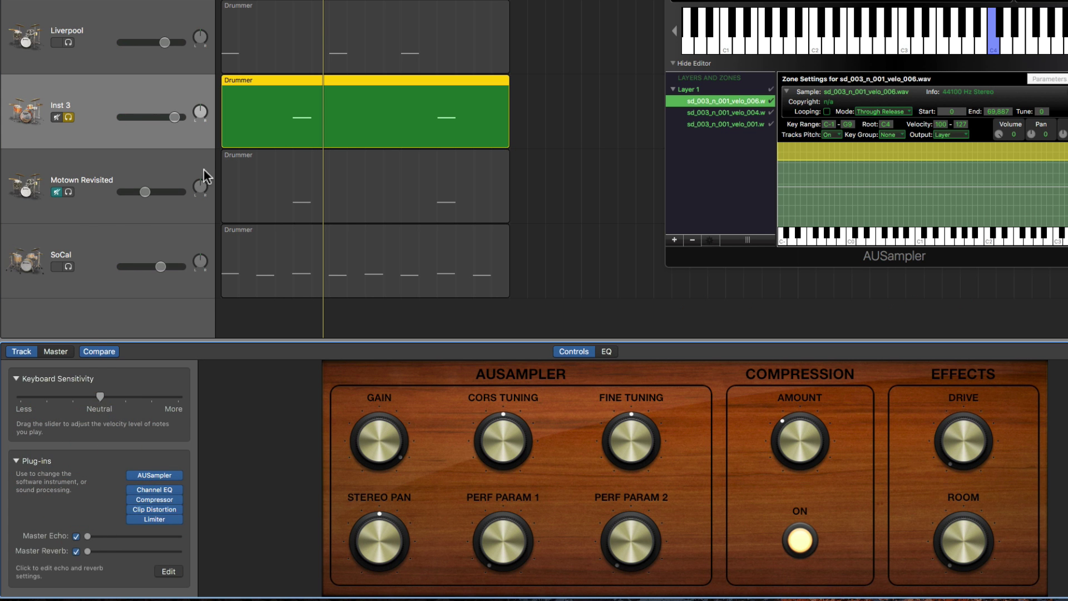
key("e")
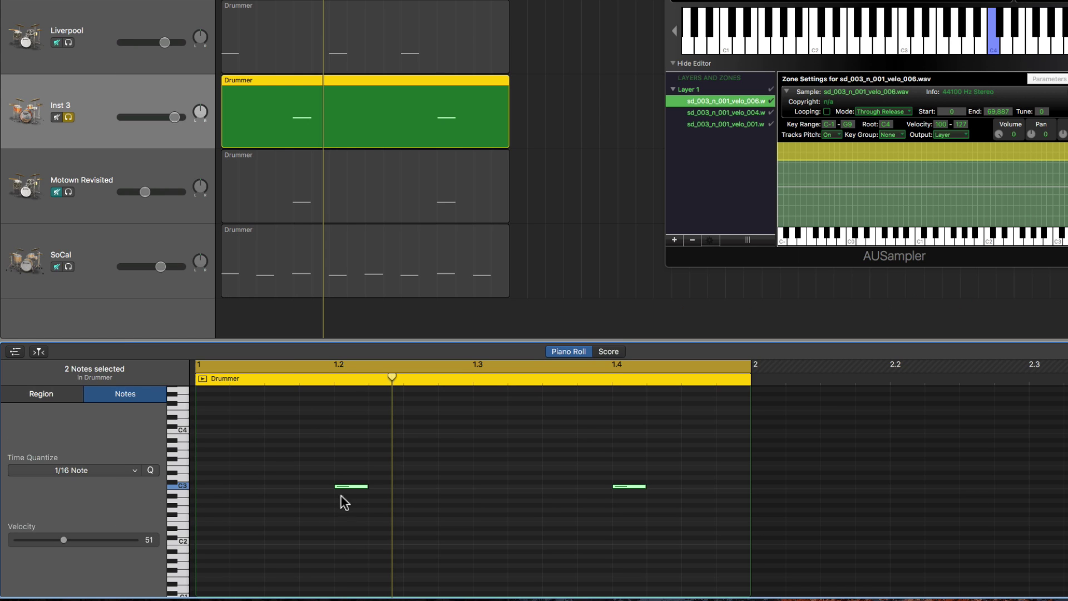
key("space")
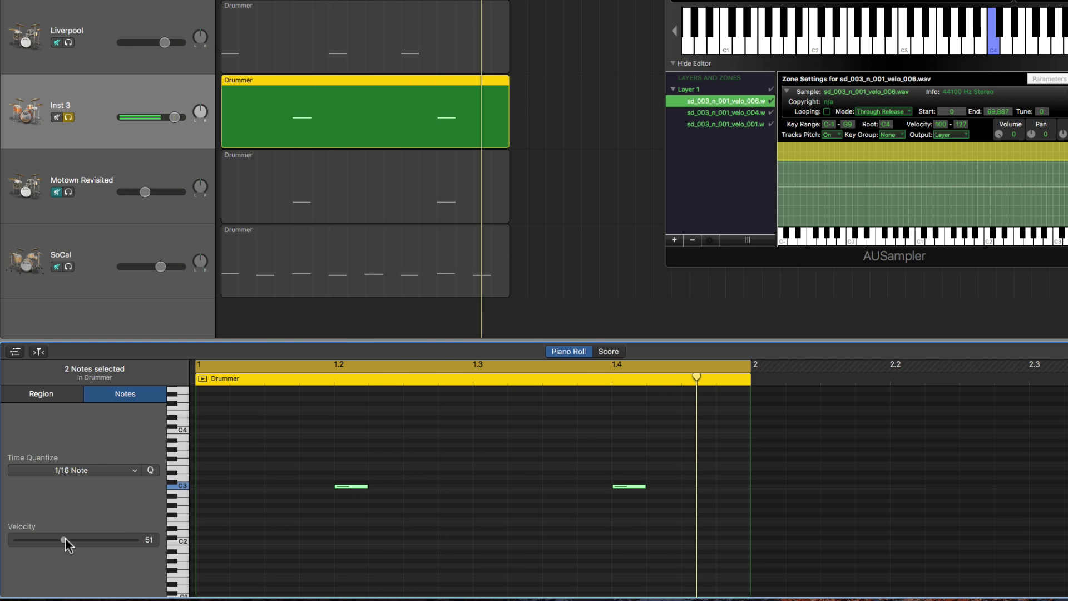
- Adjust the two snare notes' velocity, settling on 81
left_click_drag(64, 540, 68, 539)
left_click_drag(76, 539, 76, 540)
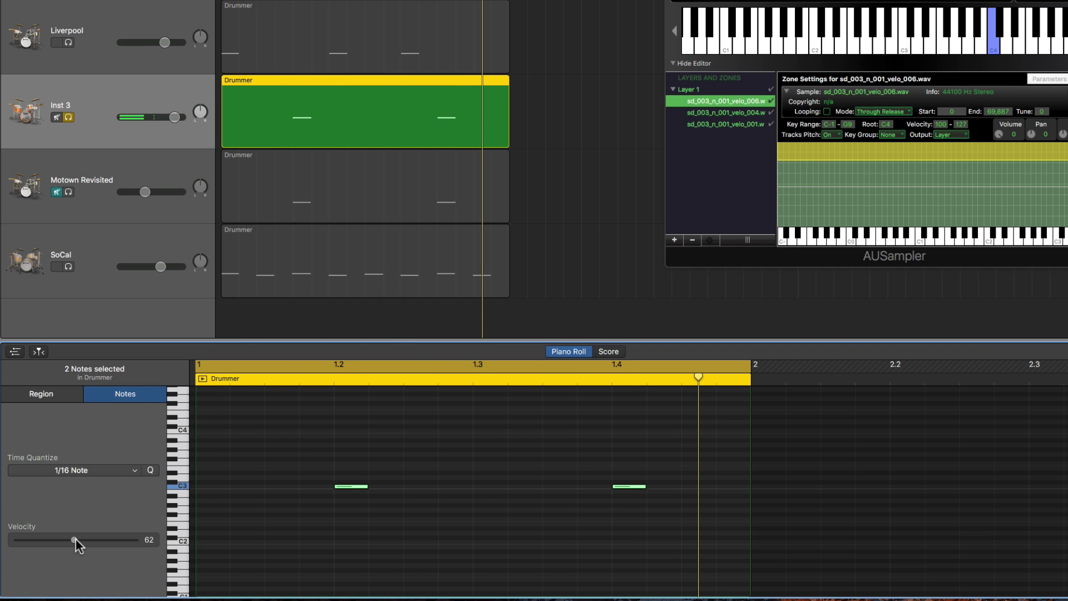
left_click_drag(75, 540, 115, 541)
left_click(102, 540)
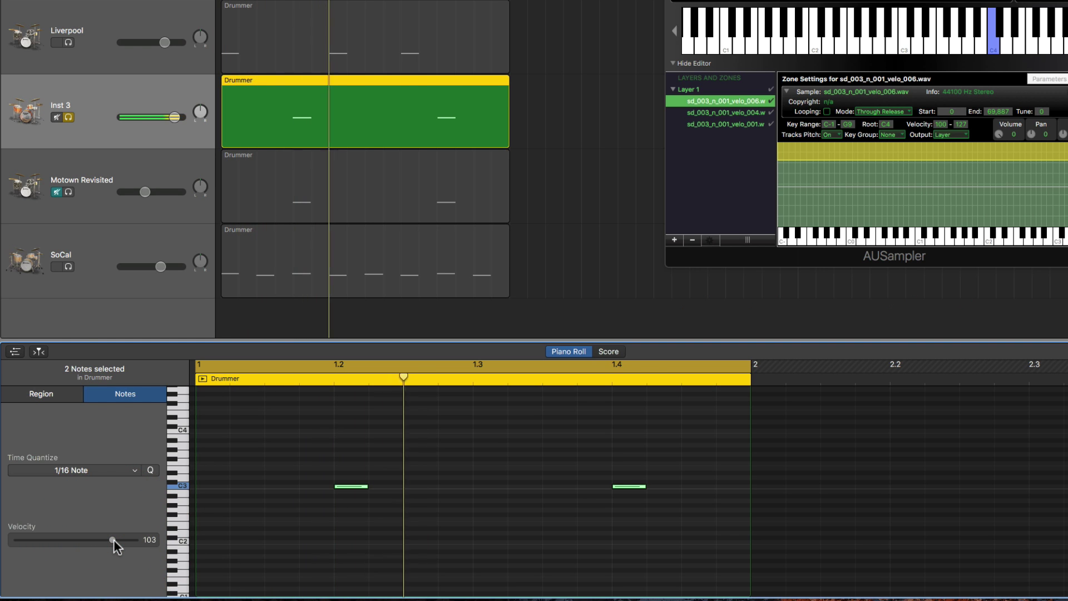
left_click_drag(114, 539, 94, 540)
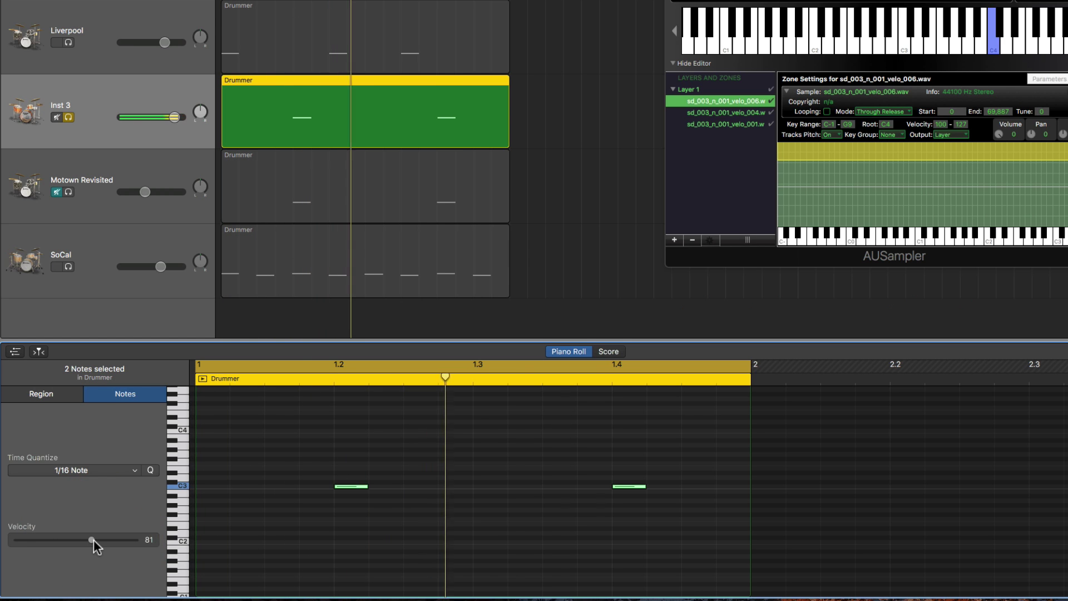
- Check the C3 notes' velocities and raise the beat 1.4 note's velocity to 101
right_click(437, 517)
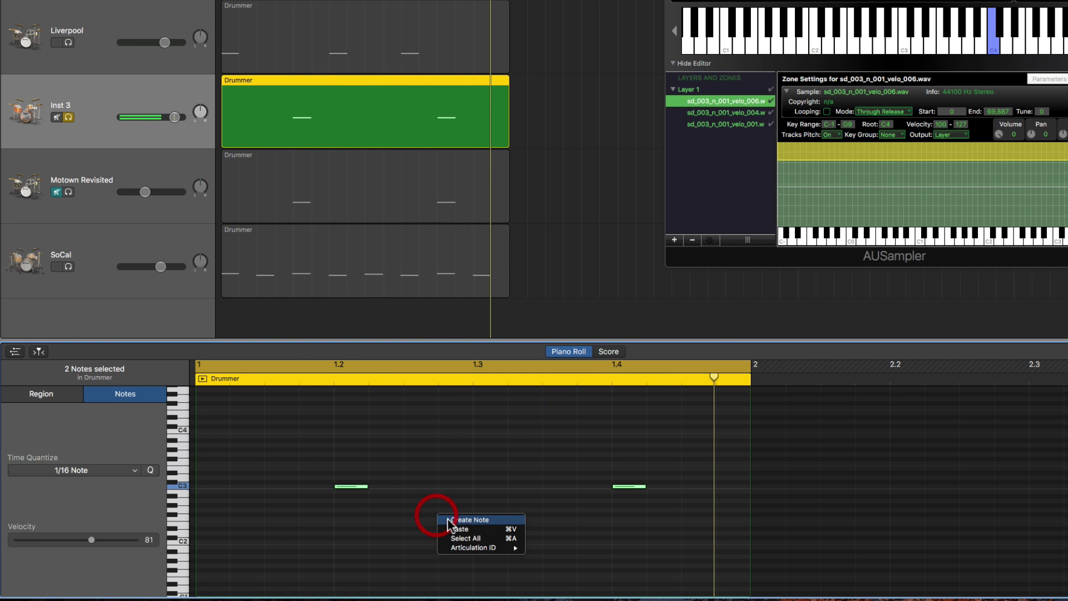
left_click(432, 490)
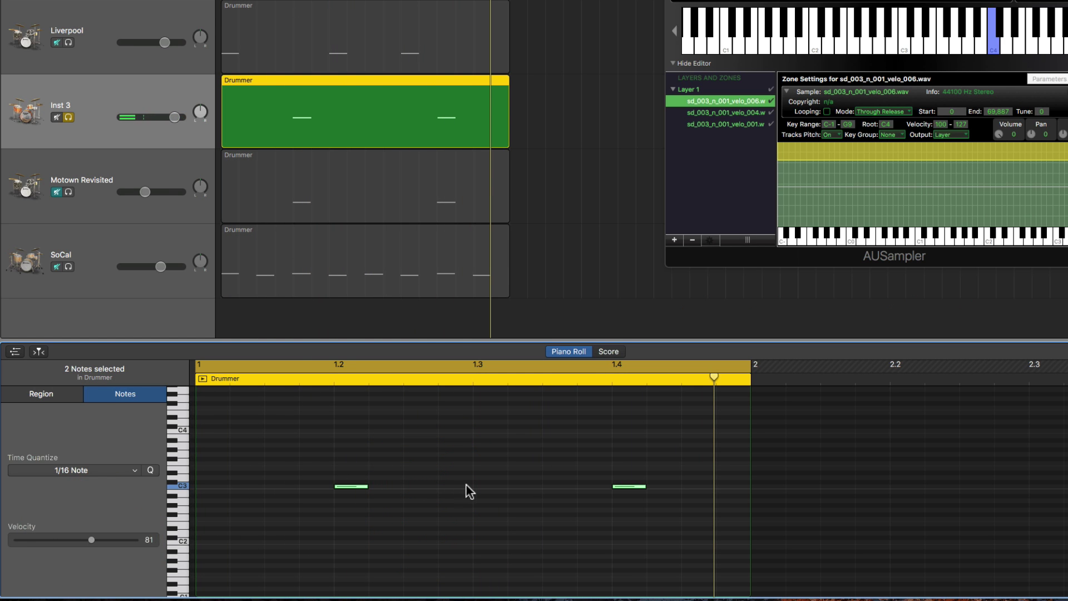
left_click(484, 491, "super")
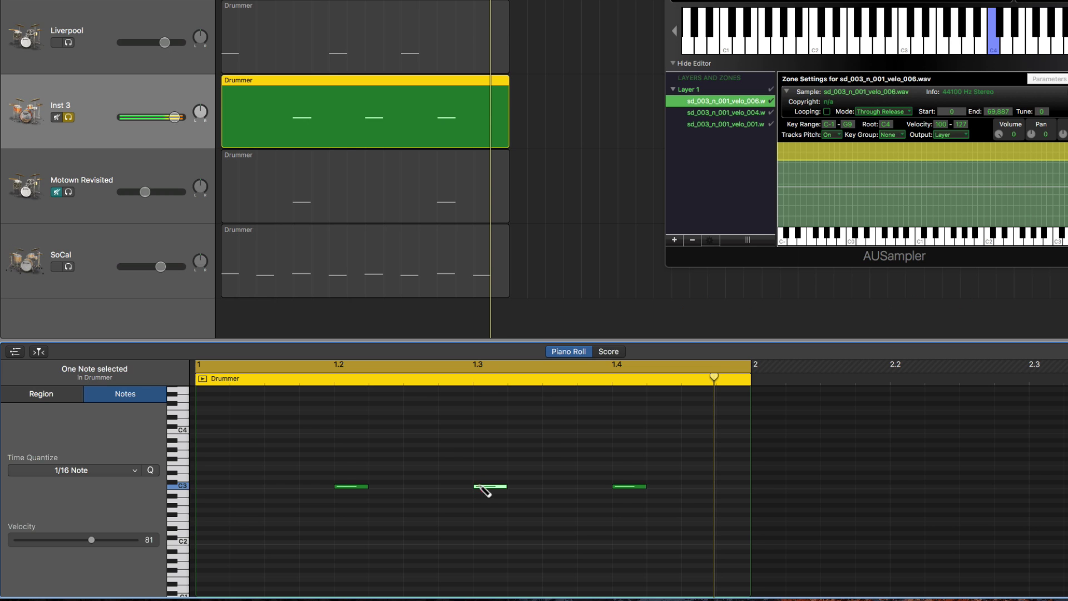
left_click(361, 487)
left_click(61, 539)
left_click(493, 486)
left_click(629, 486)
left_click_drag(101, 540, 113, 543)
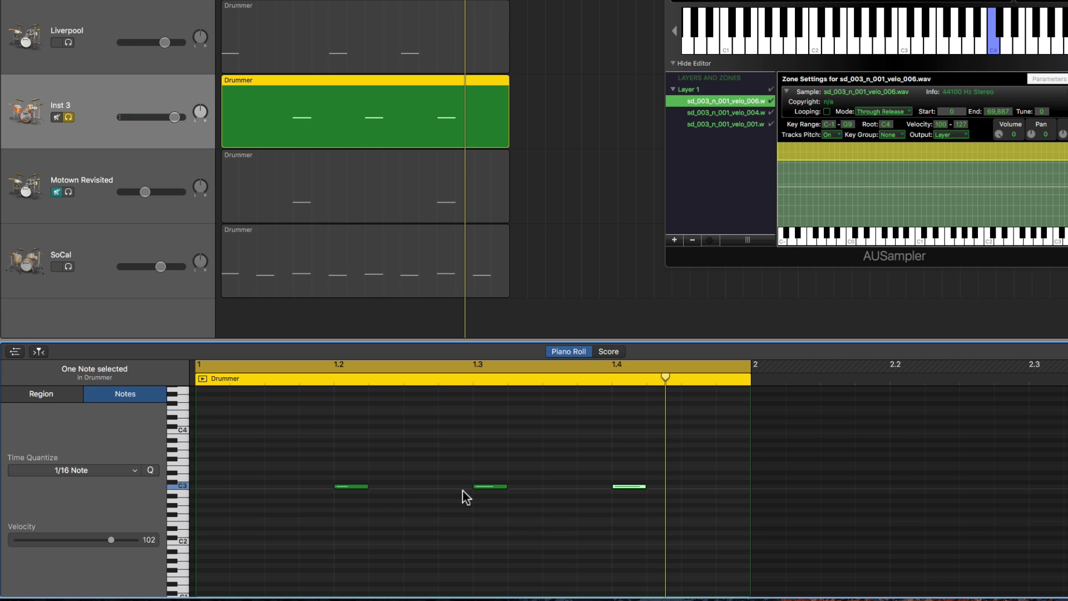
- Delete the middle C3 note at beat 1.3 and raise the beat 1.2 note's velocity to 106
left_click(492, 486)
key("Delete")
left_click(342, 488)
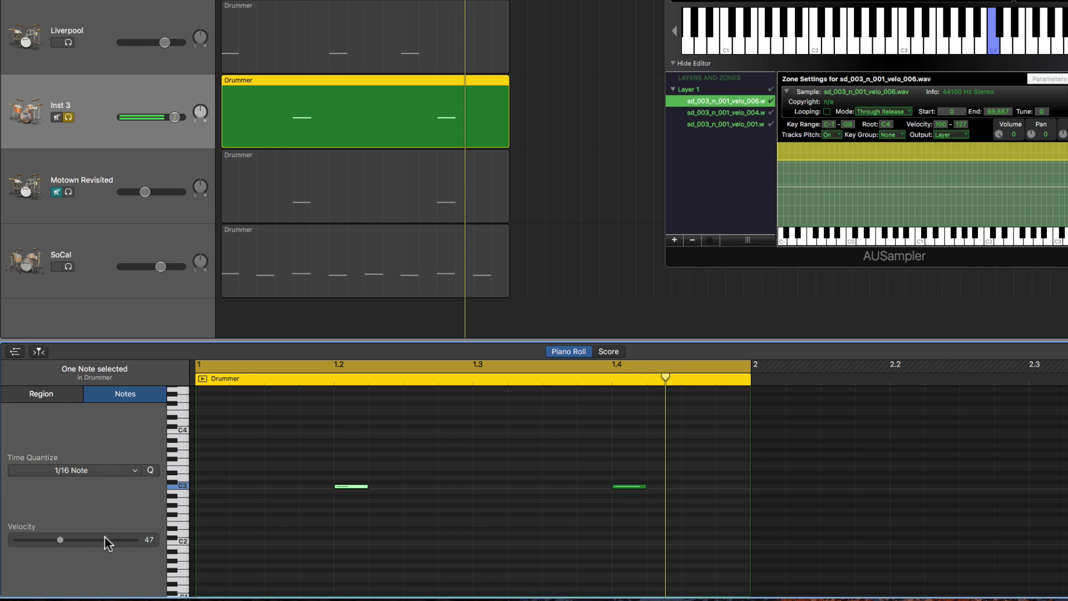
left_click_drag(109, 543, 115, 540)
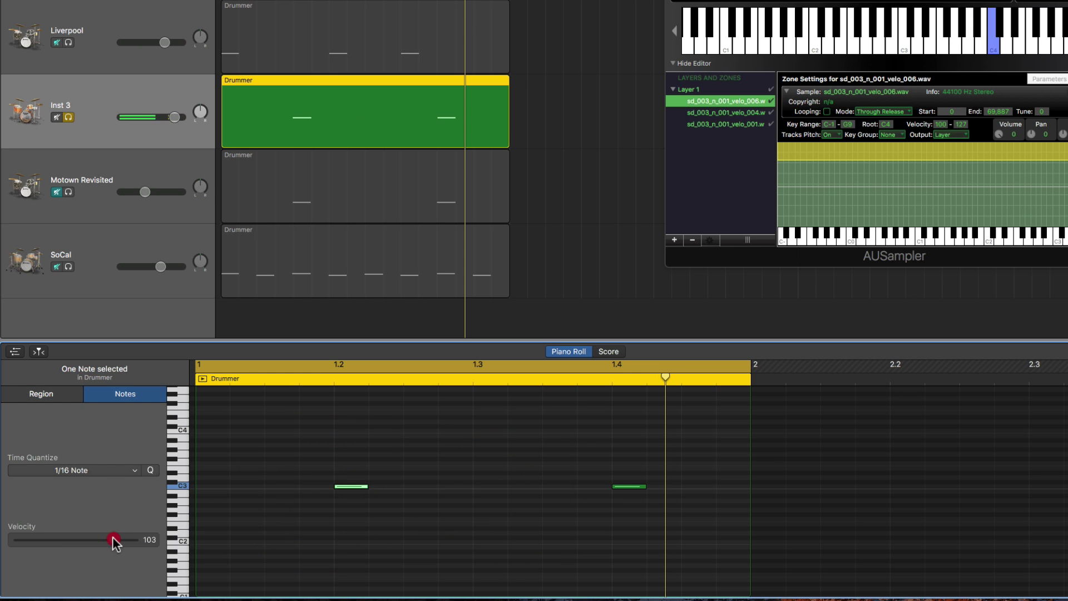
left_click(630, 487)
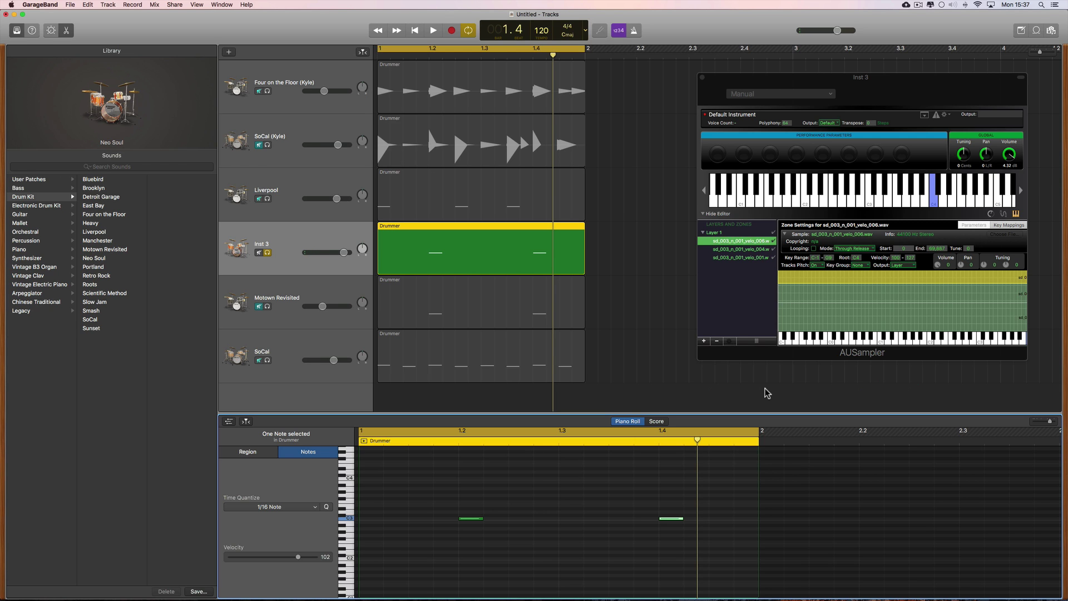
- Unsolo Inst 3 and lower its volume to -3.6 dB
left_click(268, 254)
key("space")
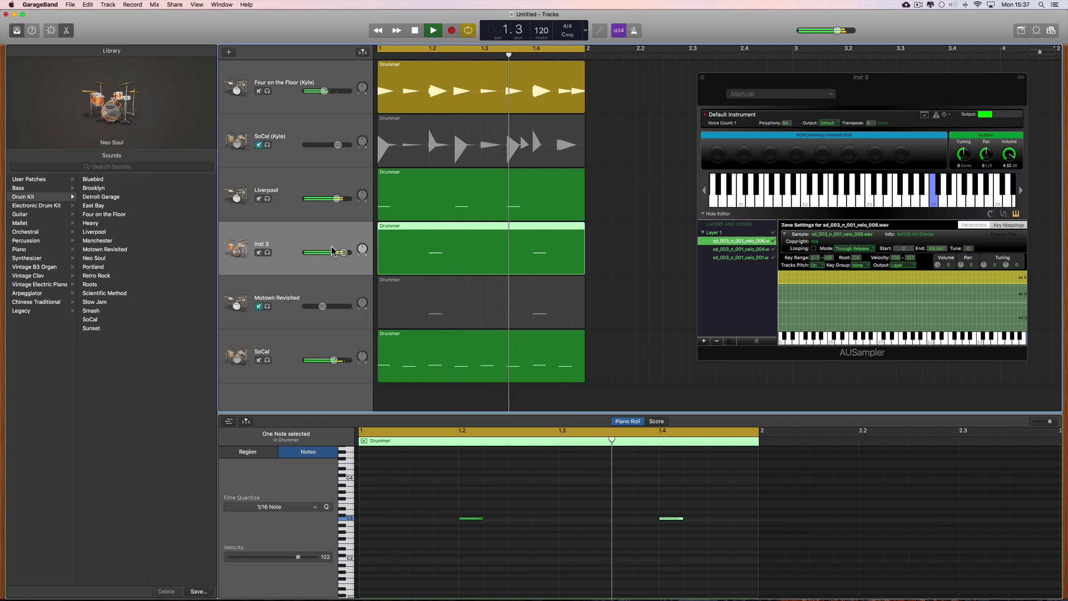
left_click_drag(341, 252, 320, 253)
- Enable Layer 1's filter in AUSampler and lower its cutoff to about 3,415 Hz
left_click(727, 237)
left_click(721, 232)
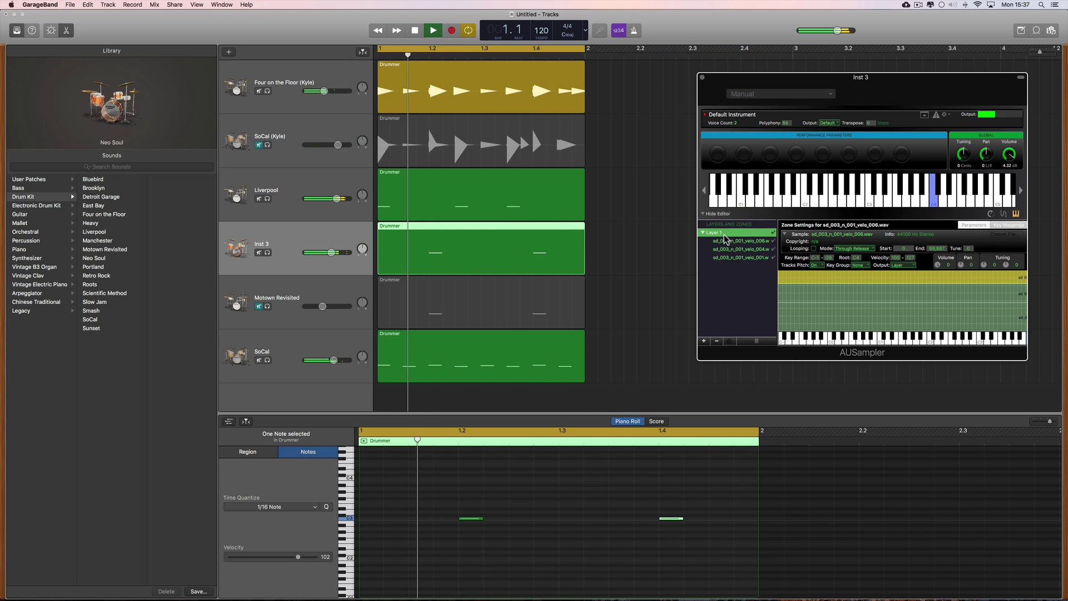
left_click(976, 224)
key("space")
left_click(900, 269)
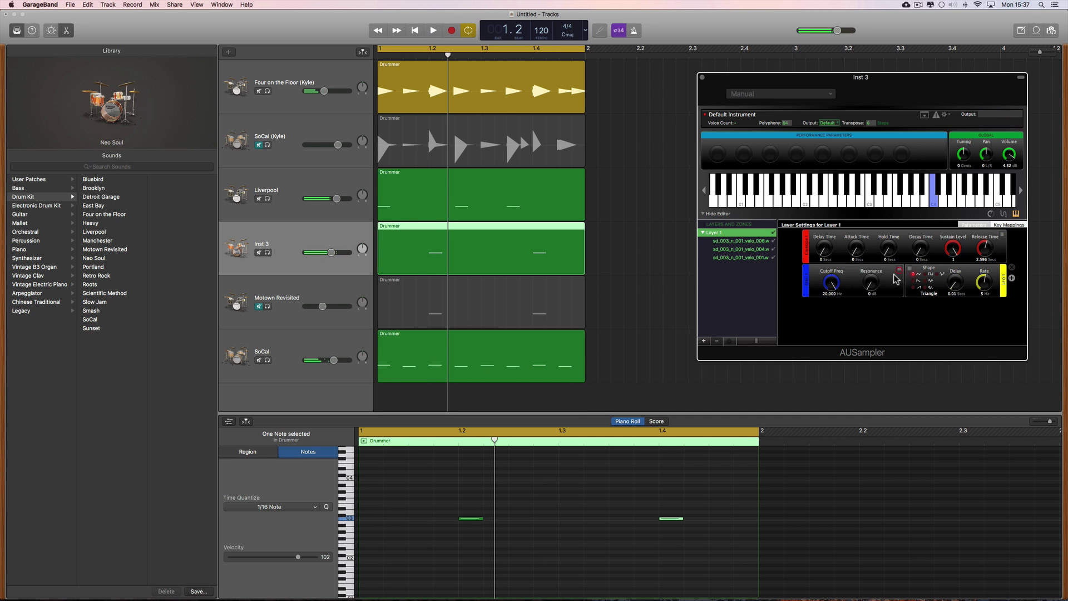
left_click(831, 285)
mouse_move(832, 285)
left_mouse_down()
mouse_move(832, 327)
mouse_move(833, 281)
left_mouse_up()
key("space")
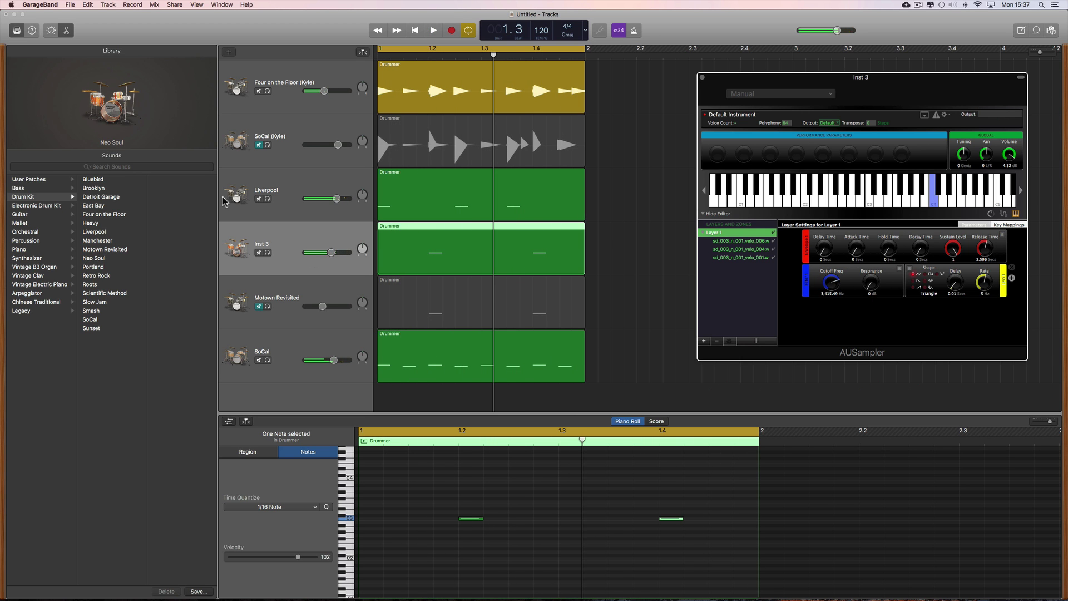
- In the Smart Controls EQ, boost the ~2 kHz band to +9.5 dB and the low-mid band to 390 Hz, +5.0 dB
left_click(50, 31)
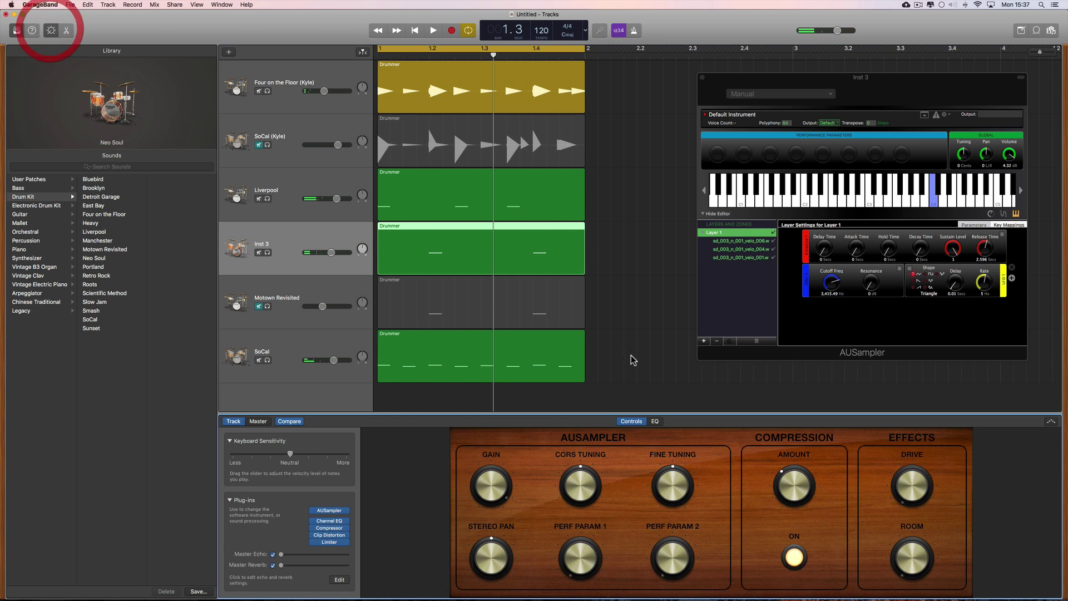
left_click(656, 421)
key("space")
left_click_drag(784, 487, 787, 501)
left_click_drag(714, 509, 679, 507)
key("space")
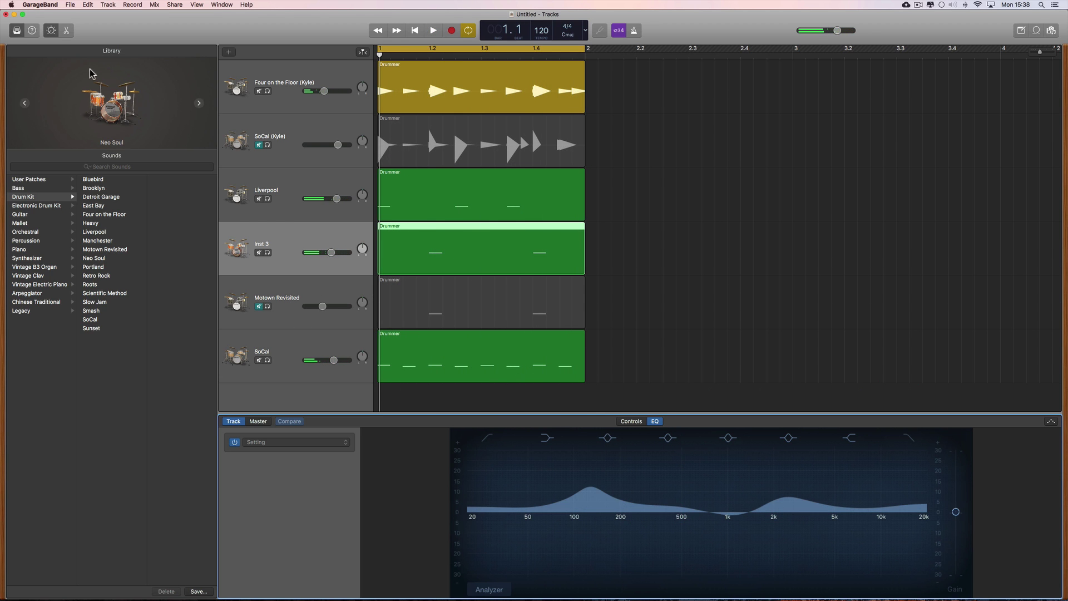
- Open the AUSampler window, reposition it, and raise Global Tuning to 0.99 cents
left_click(632, 421)
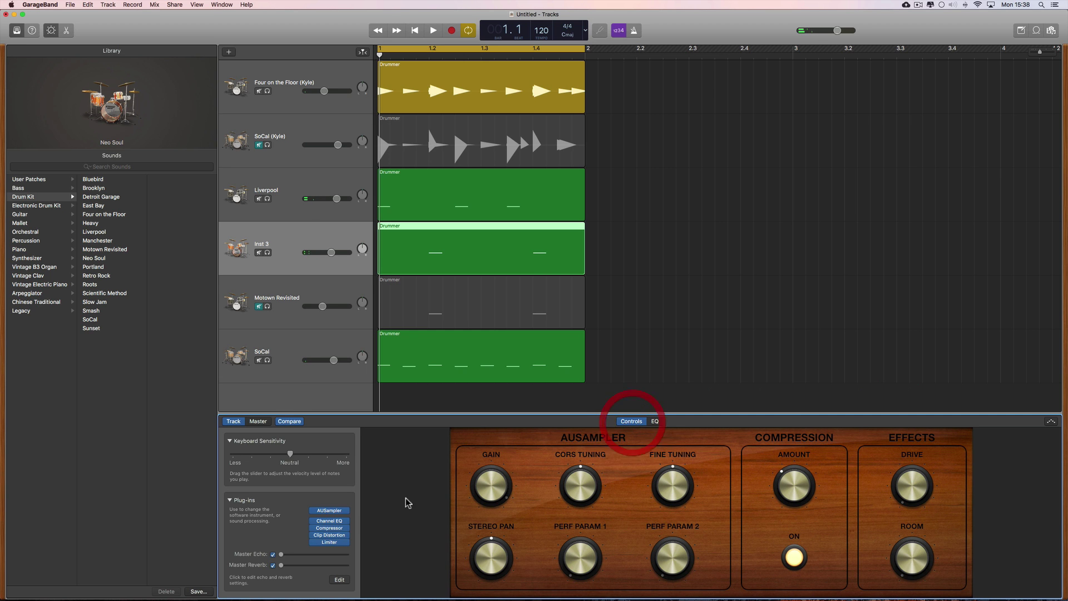
left_click(329, 510)
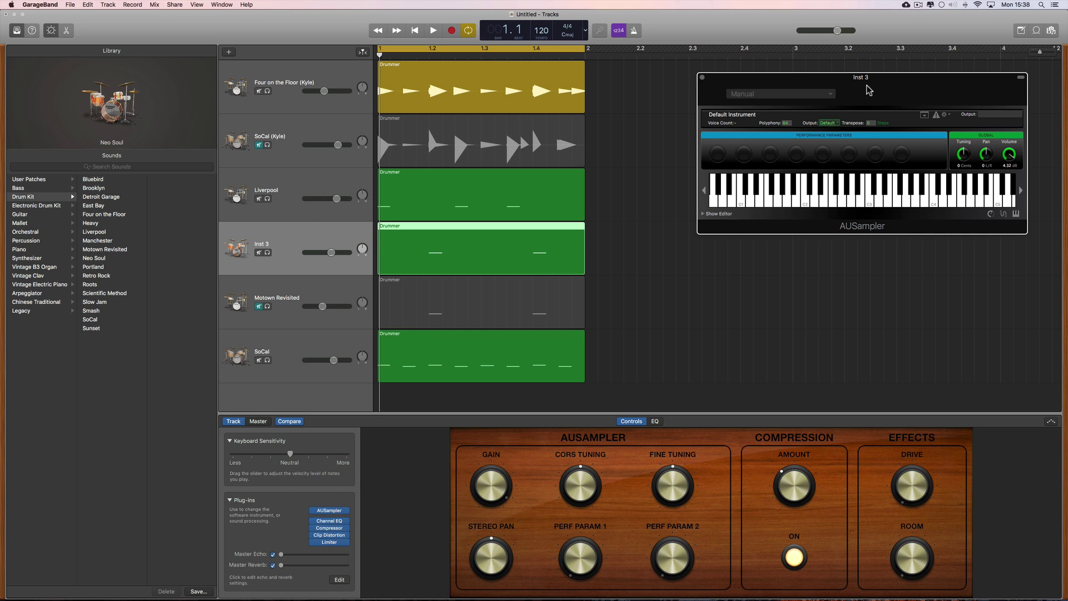
left_click_drag(869, 89, 779, 154)
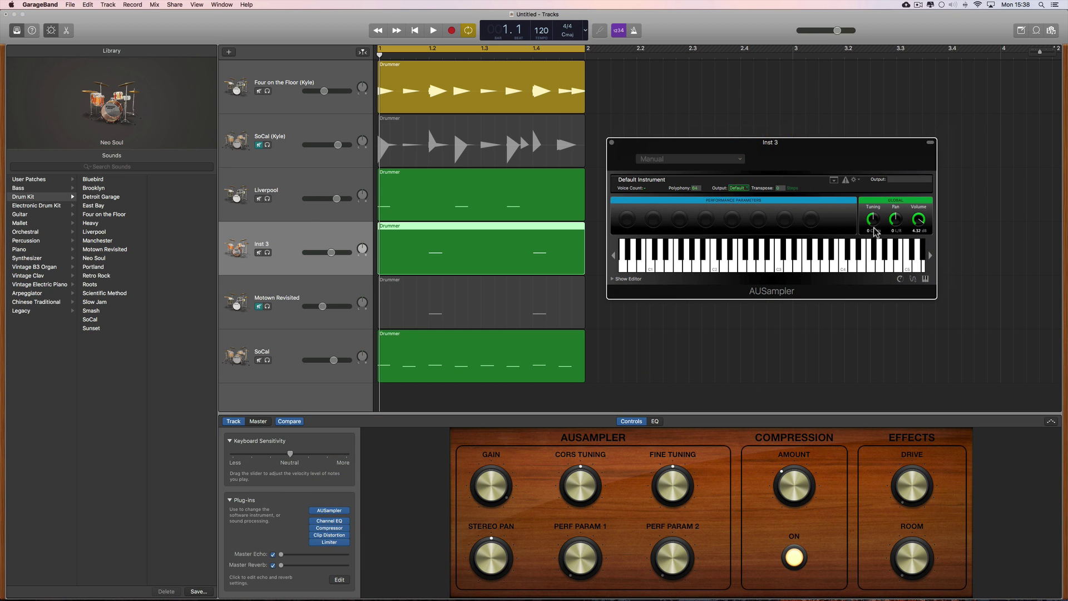
key("space")
mouse_move(874, 221)
left_mouse_down()
mouse_move(875, 208)
mouse_move(873, 221)
left_mouse_up()
key("space")
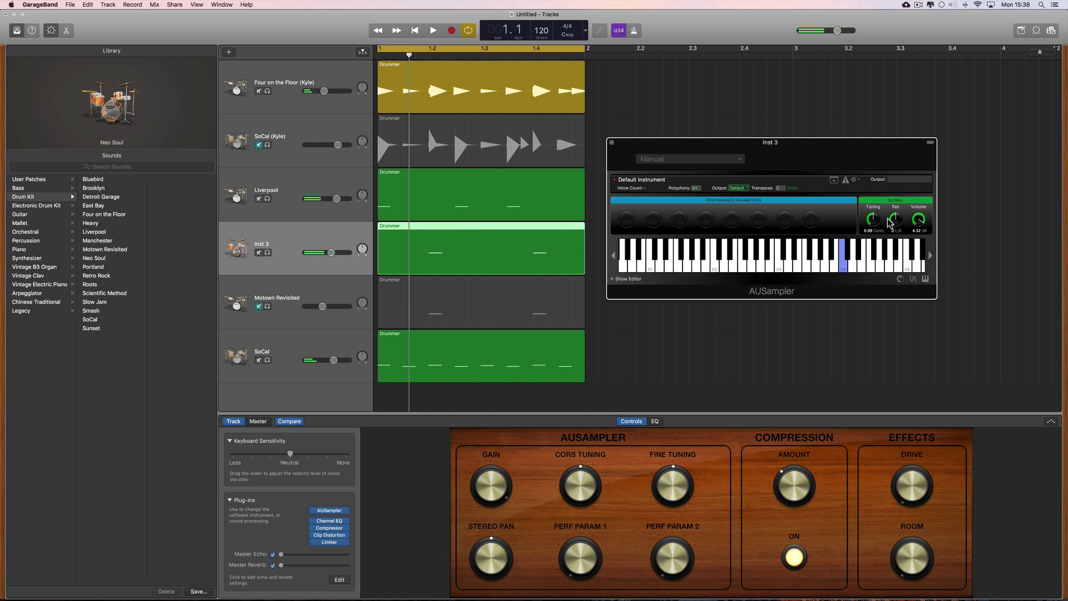
- Pan the sampler slightly left to about -8 and pan the Inst 3 track left
key("space")
mouse_move(896, 223)
left_mouse_down()
mouse_move(896, 234)
mouse_move(897, 203)
mouse_move(896, 225)
left_mouse_up()
key("space")
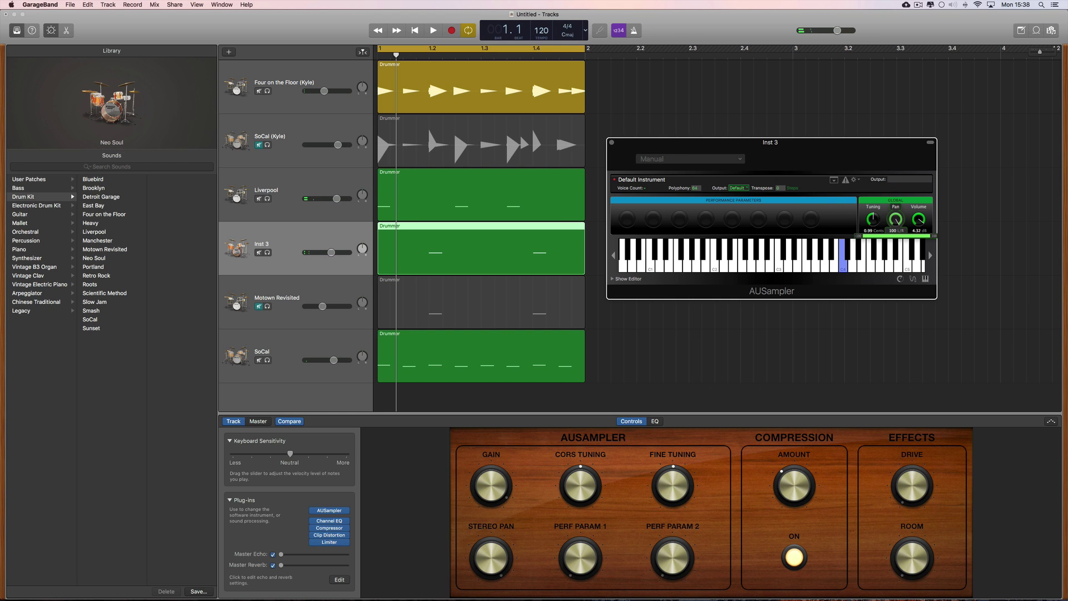
left_click_drag(897, 225, 714, 227)
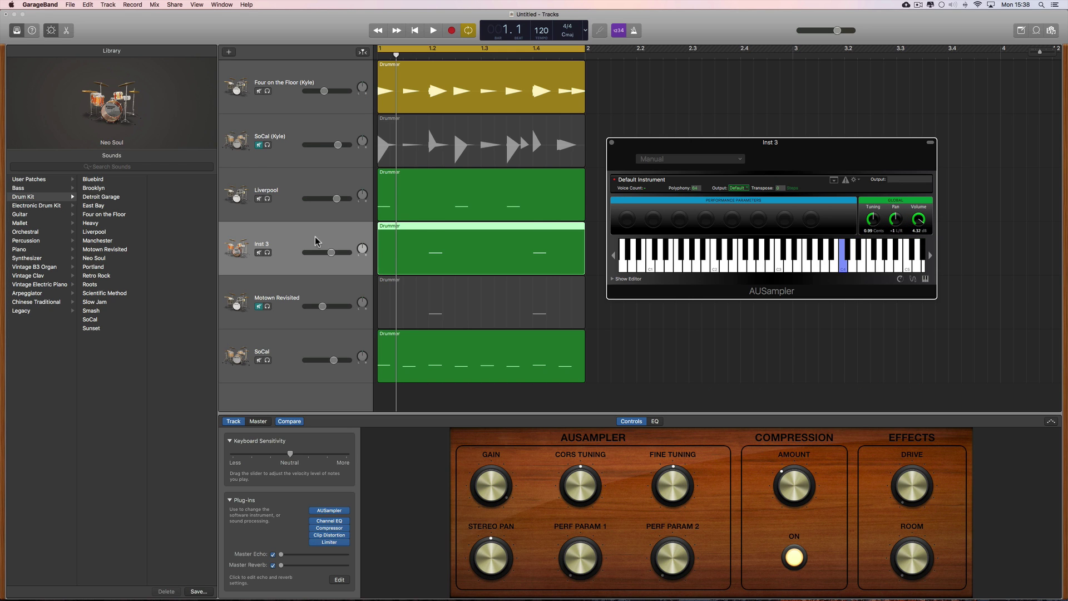
mouse_move(362, 249)
left_mouse_down()
mouse_move(367, 282)
mouse_move(363, 243)
left_mouse_up()
key("space")
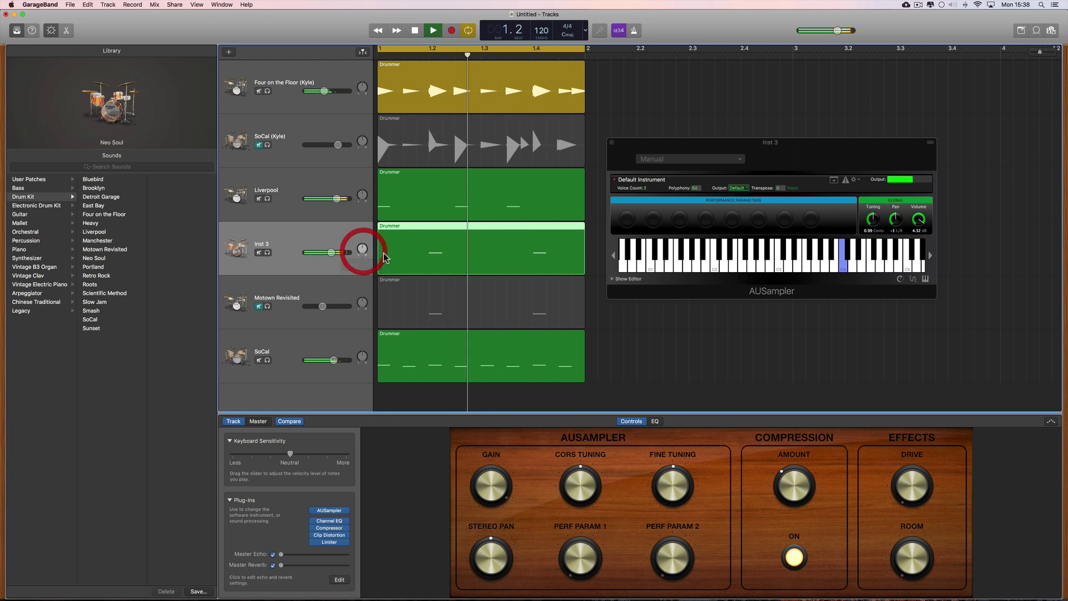
key("space")
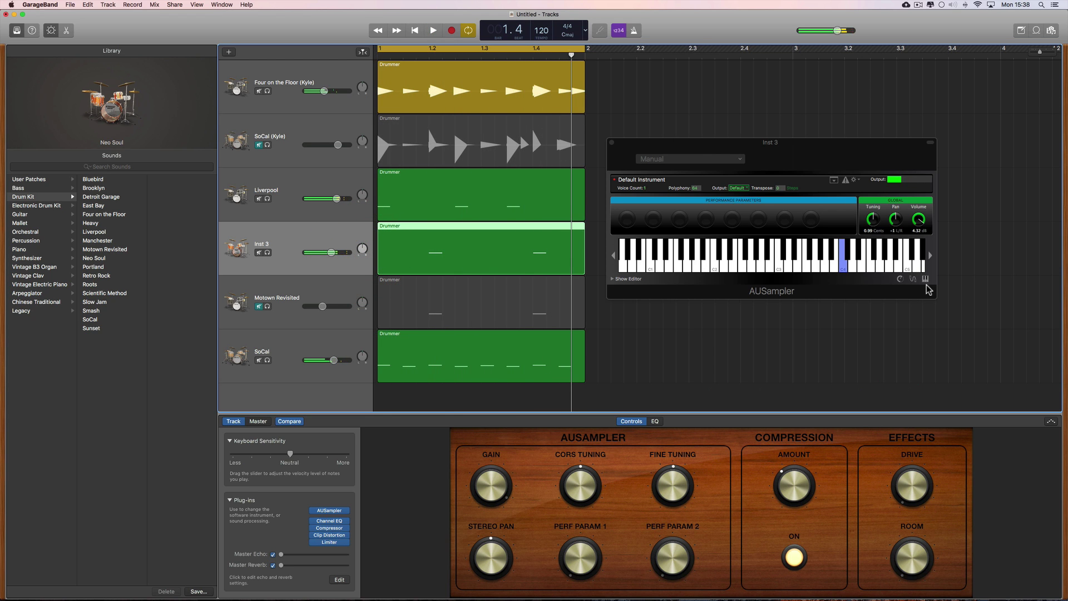
- Expand the AUSampler editor, inspect the Key Velocity > Amplifier Gain connection, then return to Layer 1's settings
left_click(613, 279)
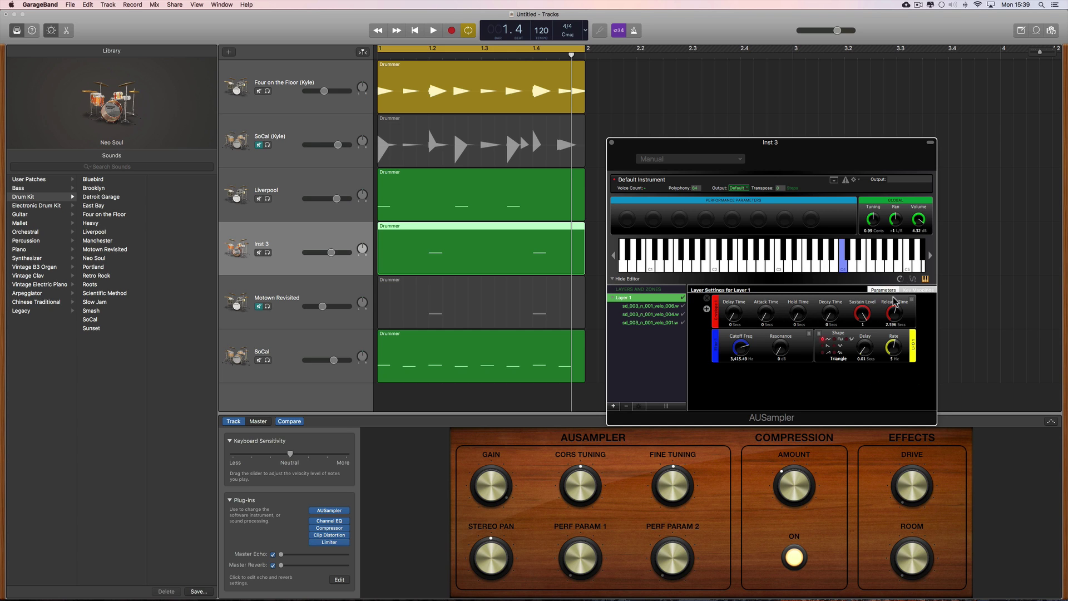
left_click(912, 280)
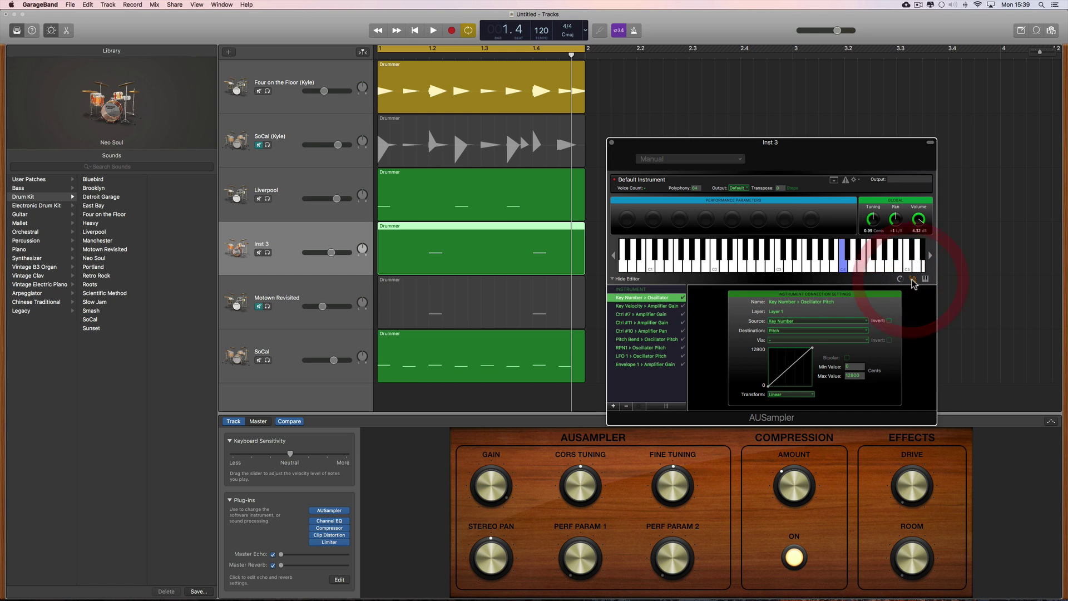
left_click(925, 278)
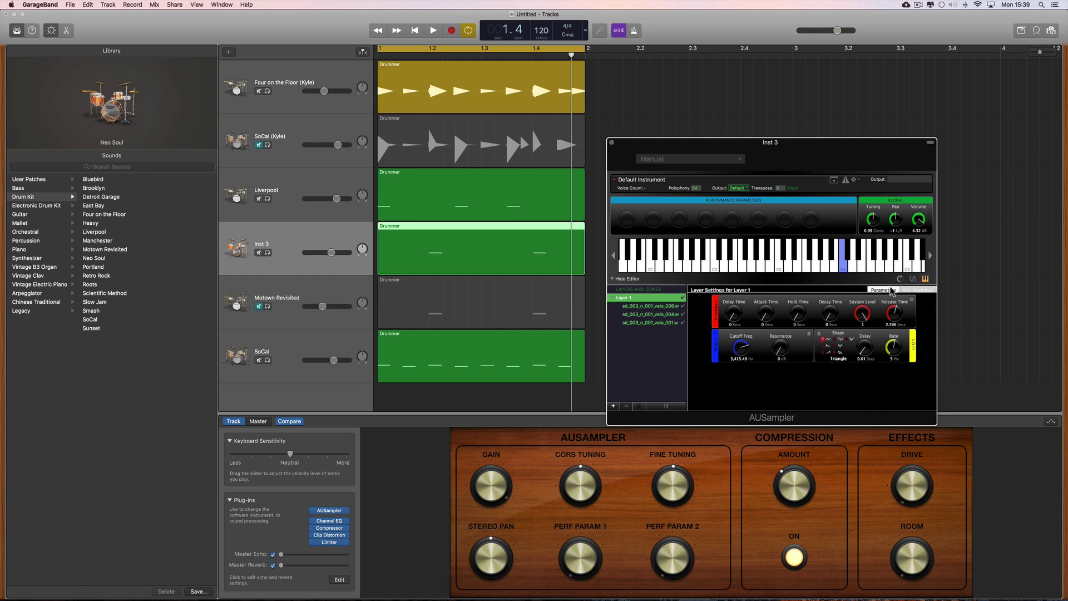
left_click(918, 290)
left_click(902, 280)
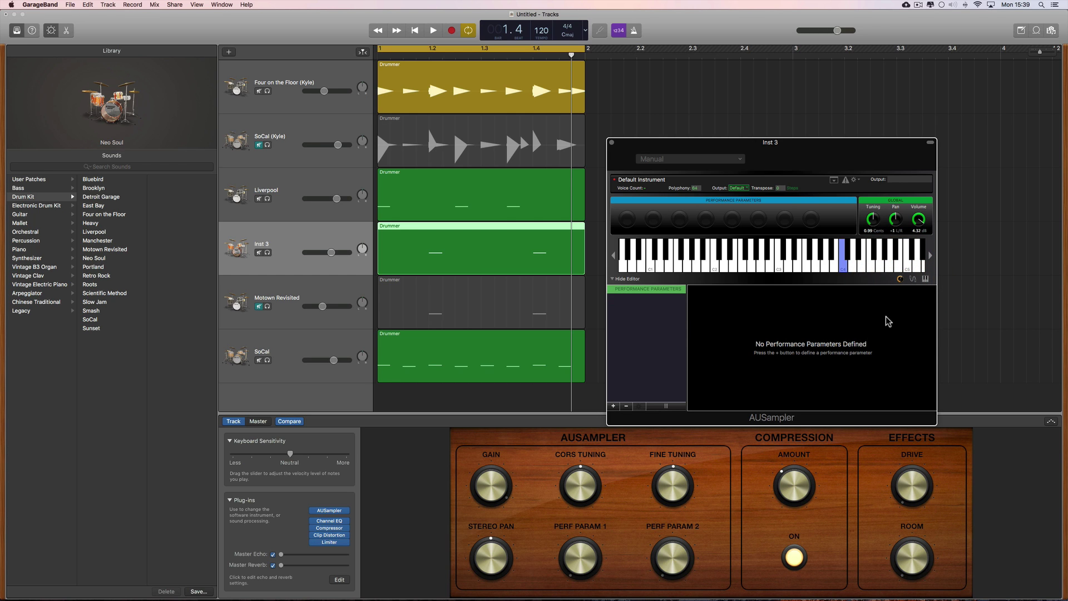
left_click(912, 279)
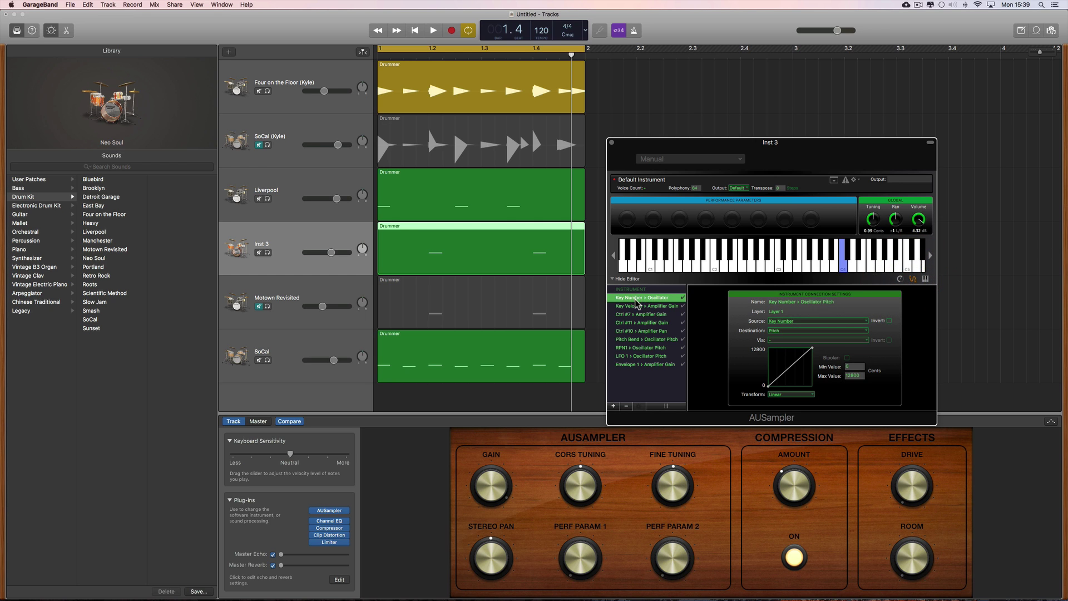
left_click(648, 307)
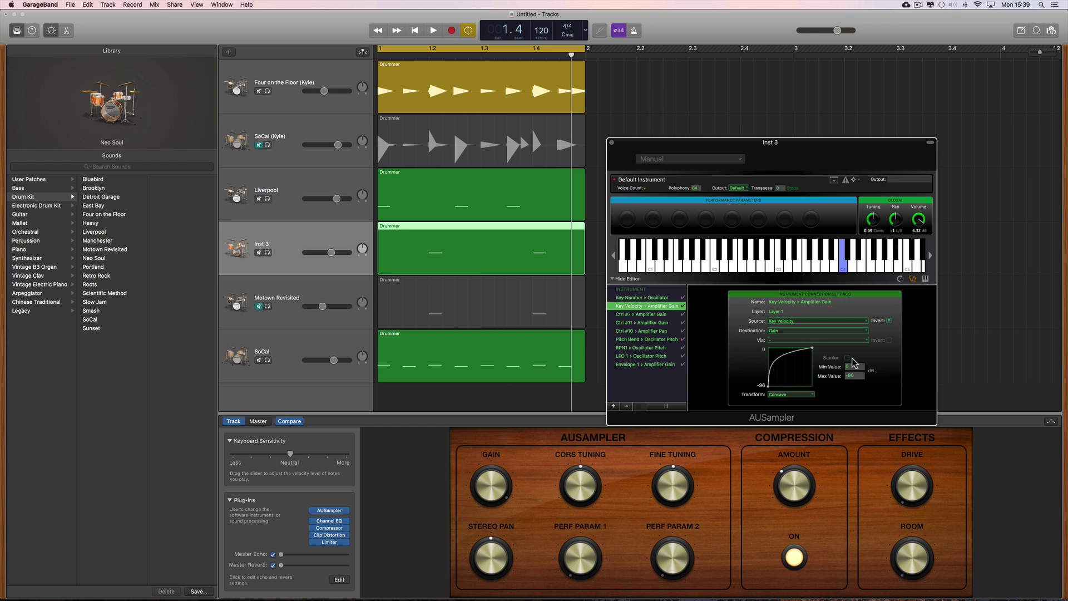
left_click(925, 280)
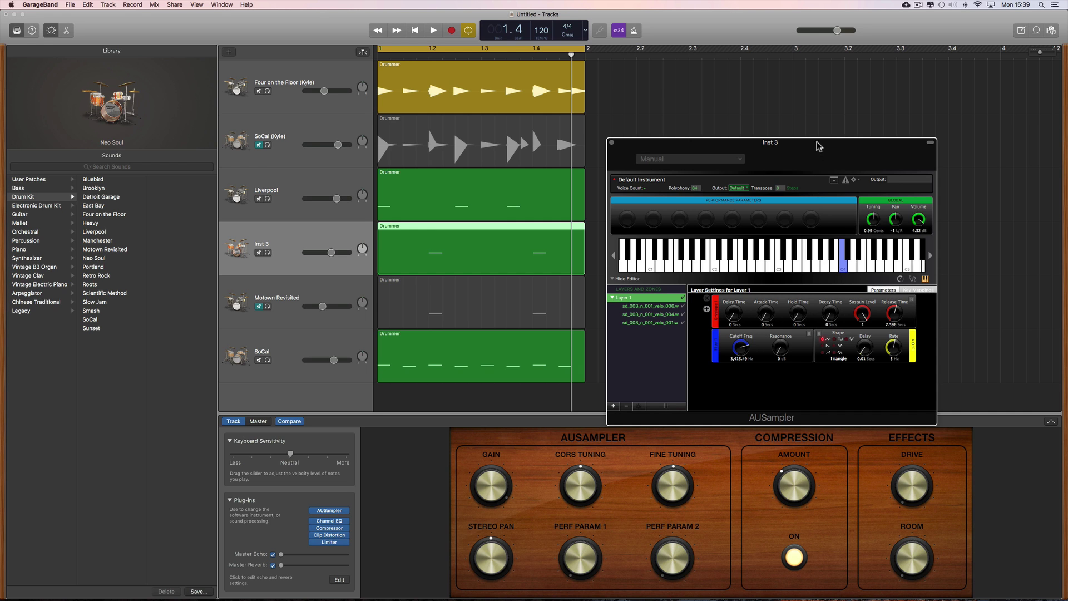
- Unmute Motown Revisited and nudge its volume slightly lower during playback
left_click_drag(818, 145, 841, 132)
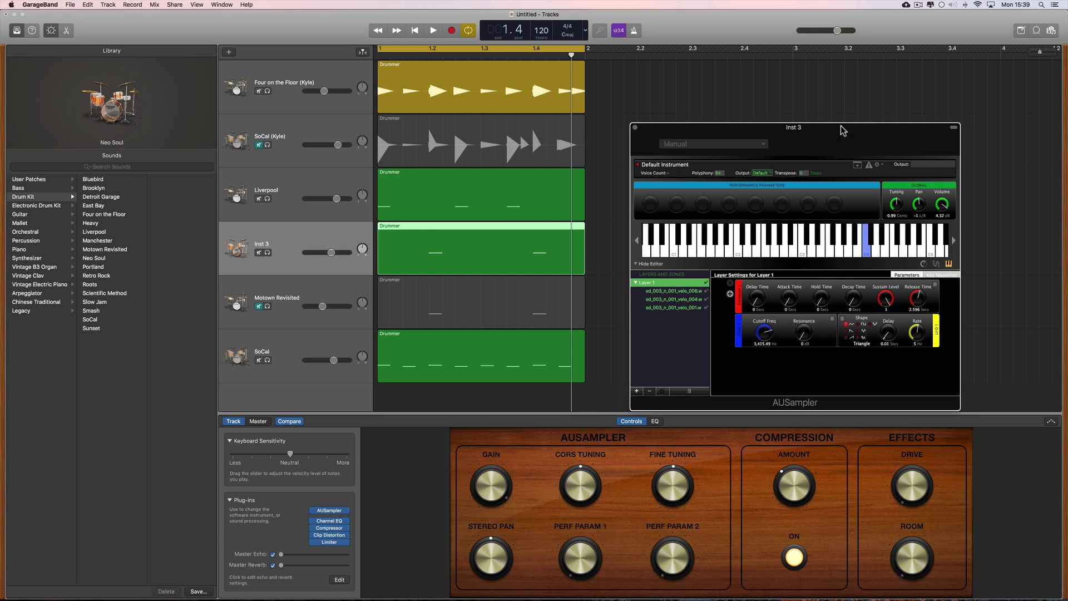
left_click(259, 307)
key("space")
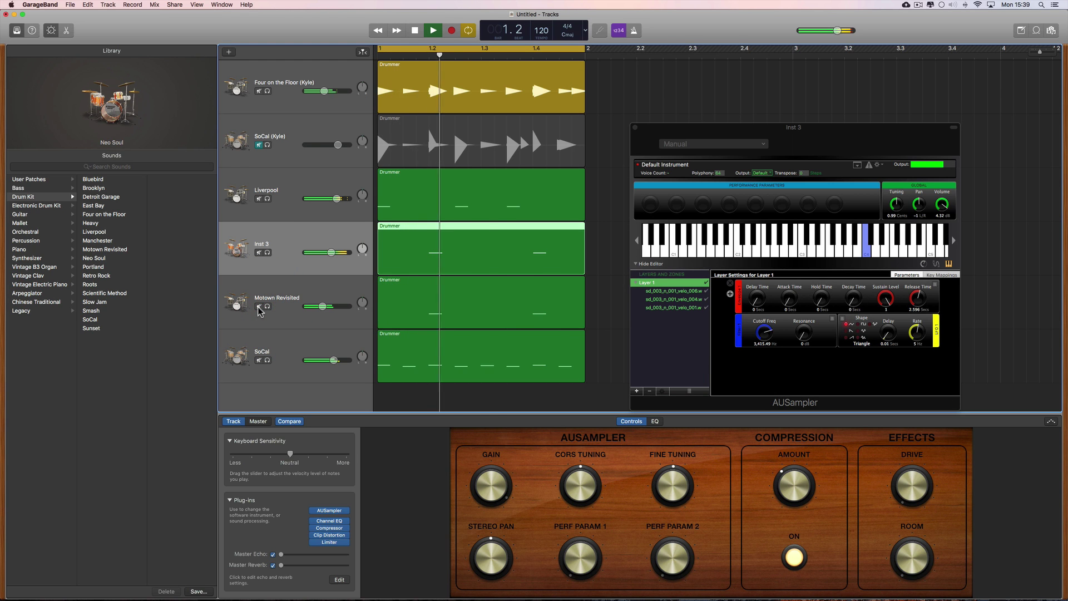
left_click_drag(317, 305, 319, 307)
key("space")
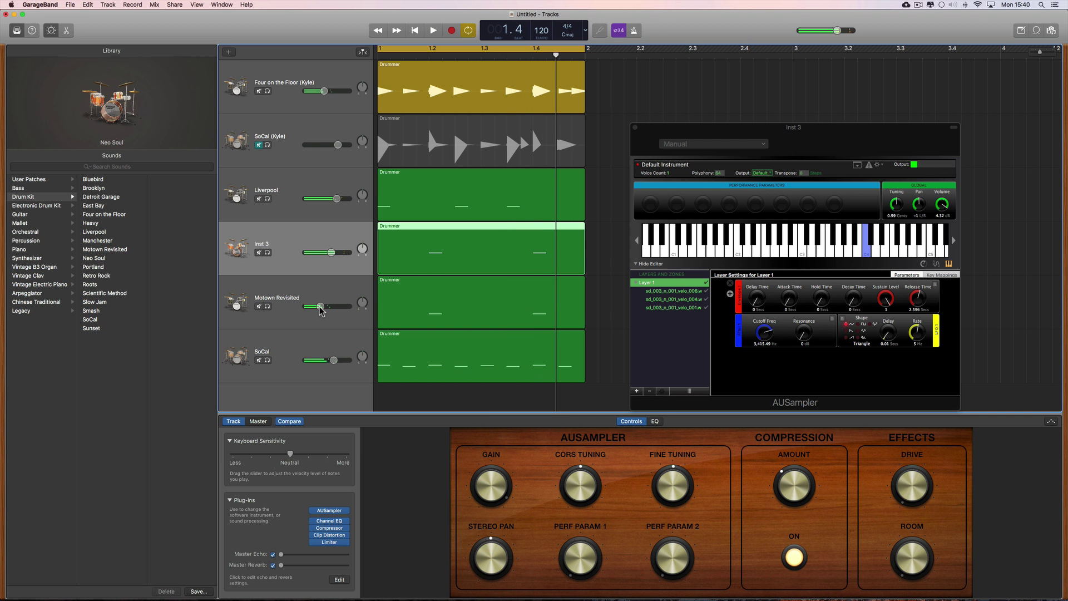